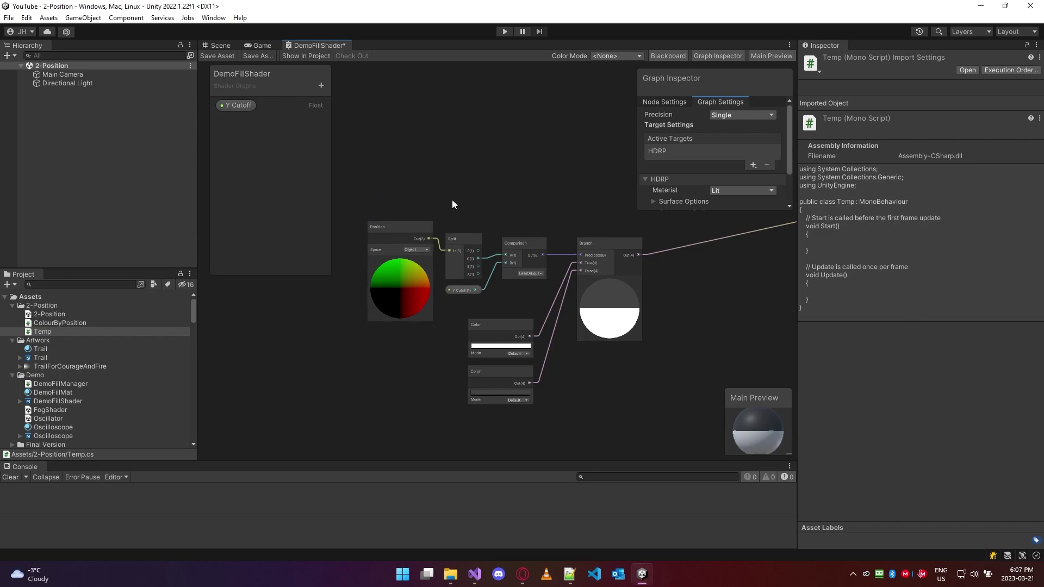
Pan and scroll around the shader graph to inspect the Fragment block and Split node
{"action": "middle_click_drag", "start_coordinate": [474, 191], "coordinate": [455, 175]}
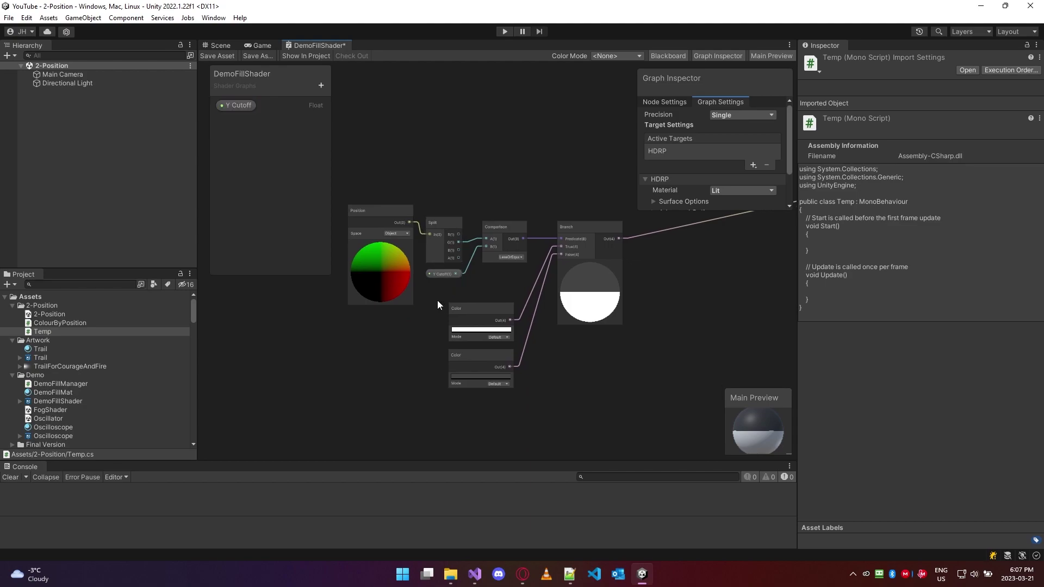
{"action": "right_click", "coordinate": [437, 287]}
{"action": "left_click", "coordinate": [403, 136]}
{"action": "middle_click_drag", "start_coordinate": [587, 174], "coordinate": [541, 227]}
{"action": "scroll", "coordinate": [527, 222], "scroll_direction": "down", "scroll_amount": 2}
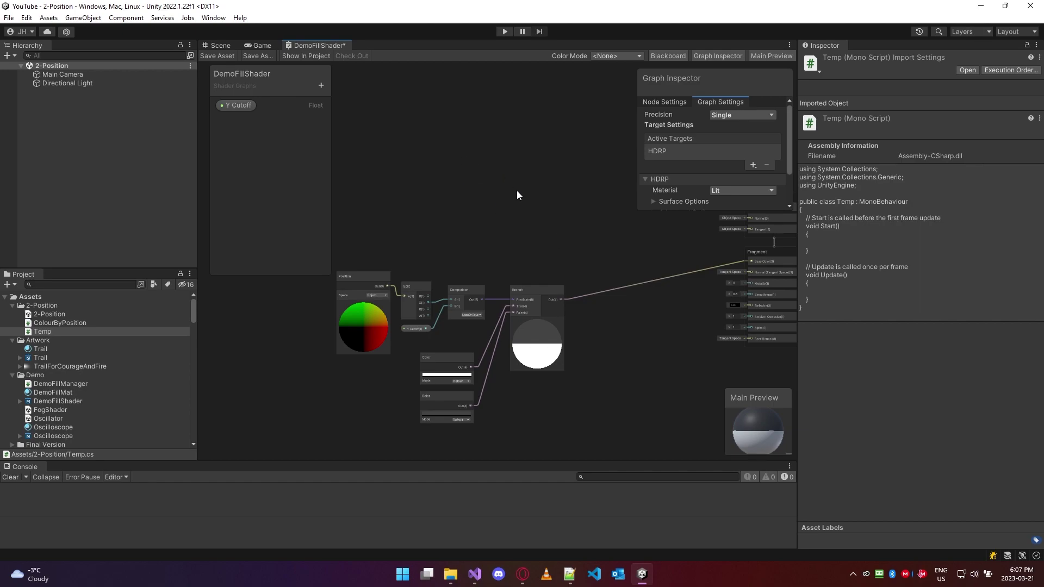
{"action": "scroll", "coordinate": [511, 195], "scroll_direction": "up", "scroll_amount": 4}
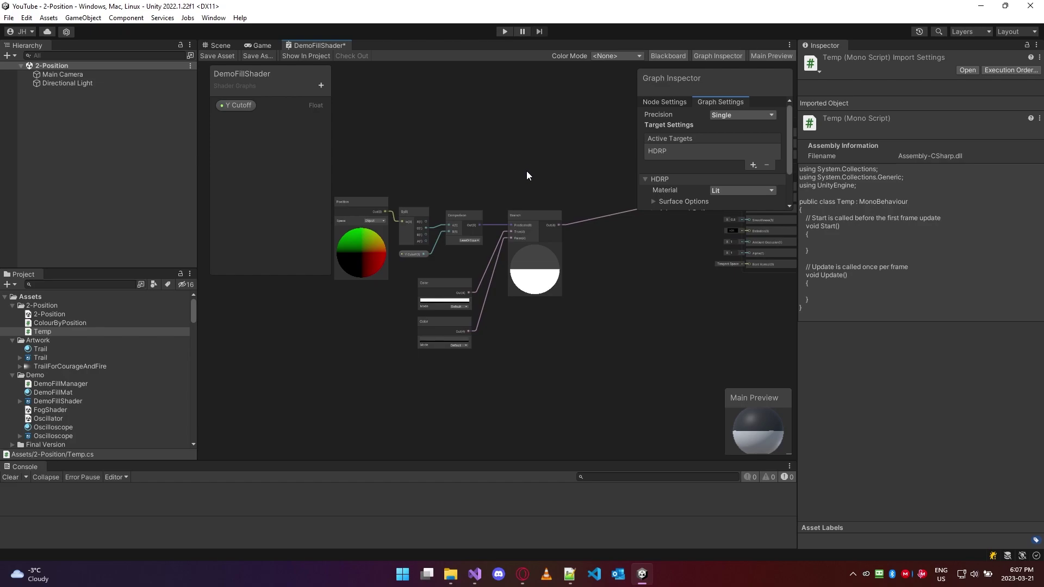
{"action": "scroll", "coordinate": [449, 331], "scroll_direction": "down", "scroll_amount": 1}
{"action": "middle_click_drag", "start_coordinate": [449, 331], "coordinate": [472, 327]}
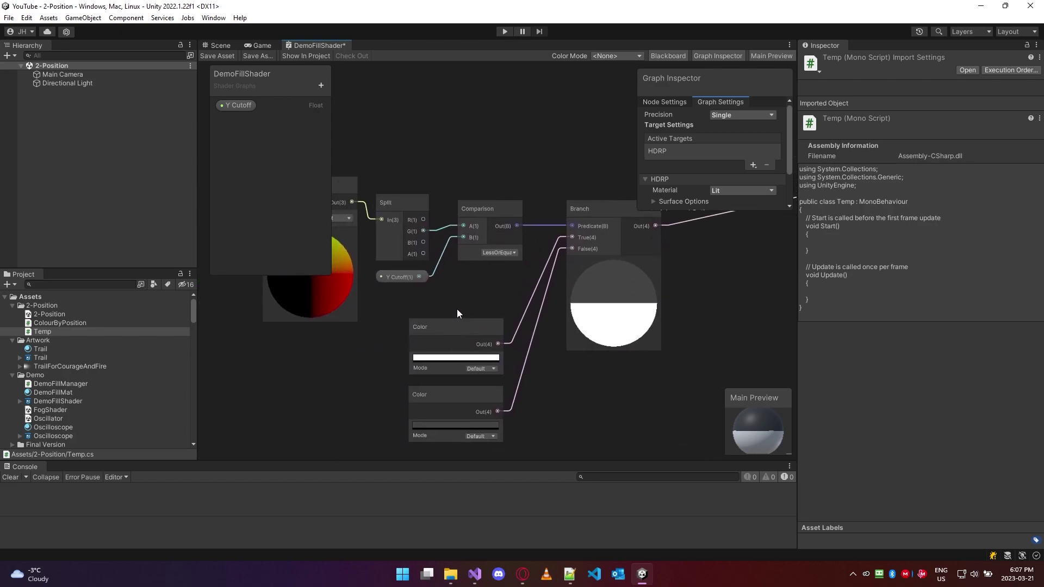
Add a Float node set to -0.12 and feed it into Comparison B instead of Y Cutoff
{"action": "right_click", "coordinate": [357, 370]}
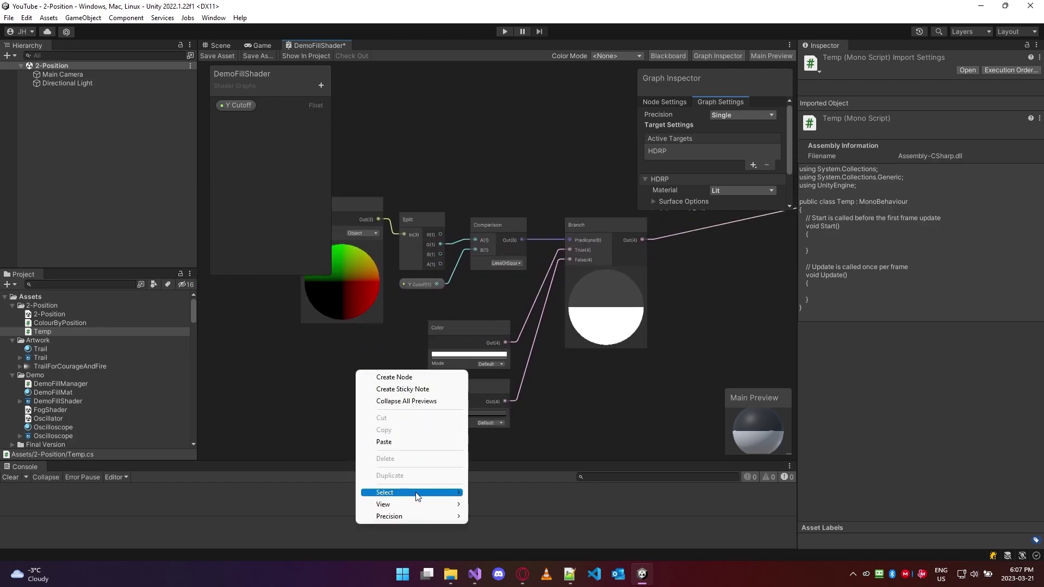
{"action": "mouse_move", "coordinate": [412, 494]}
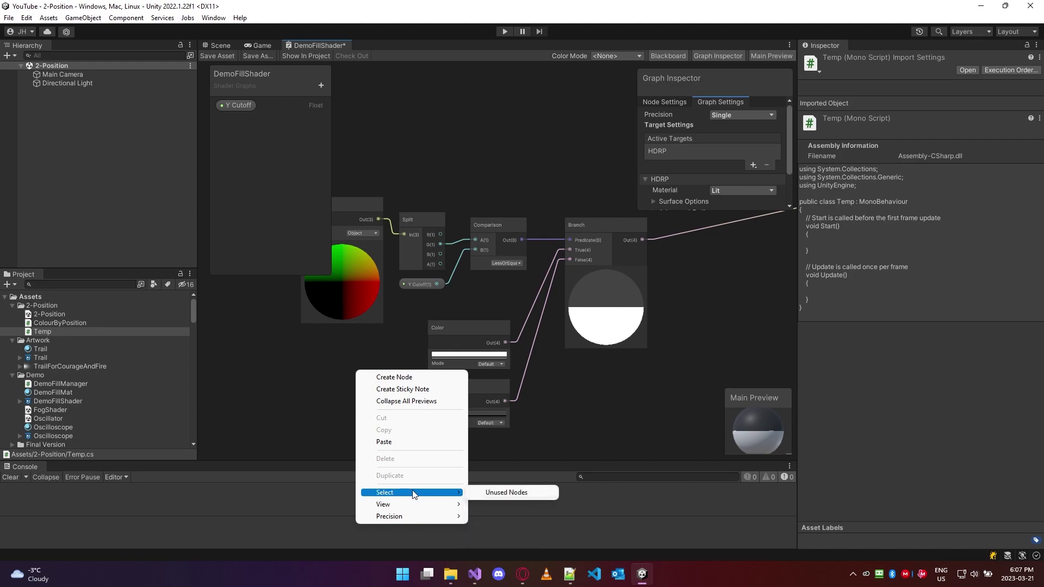
{"action": "left_click", "coordinate": [394, 377]}
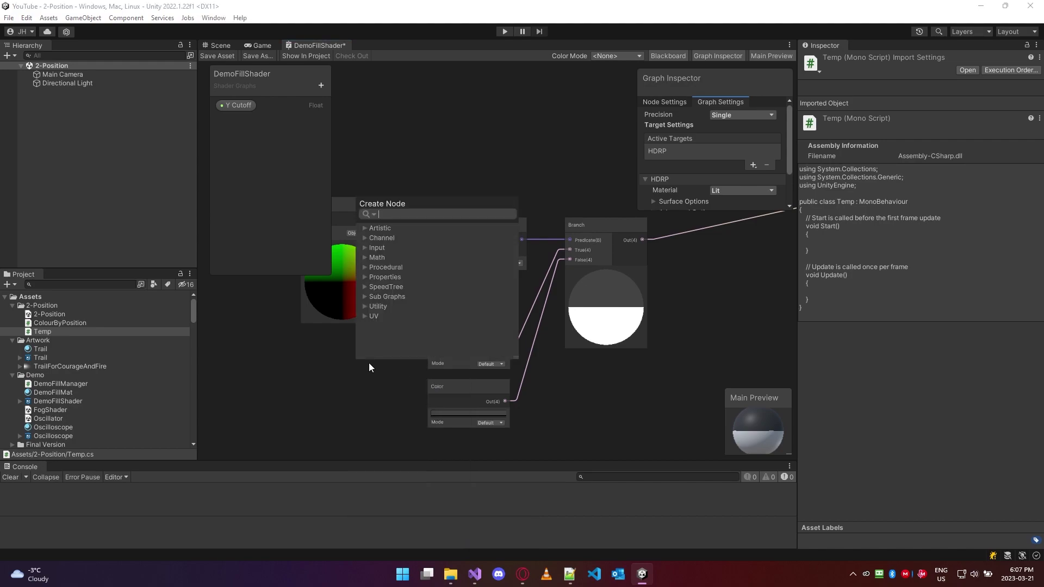
{"action": "type", "text": "float"}
{"action": "key", "text": "Return"}
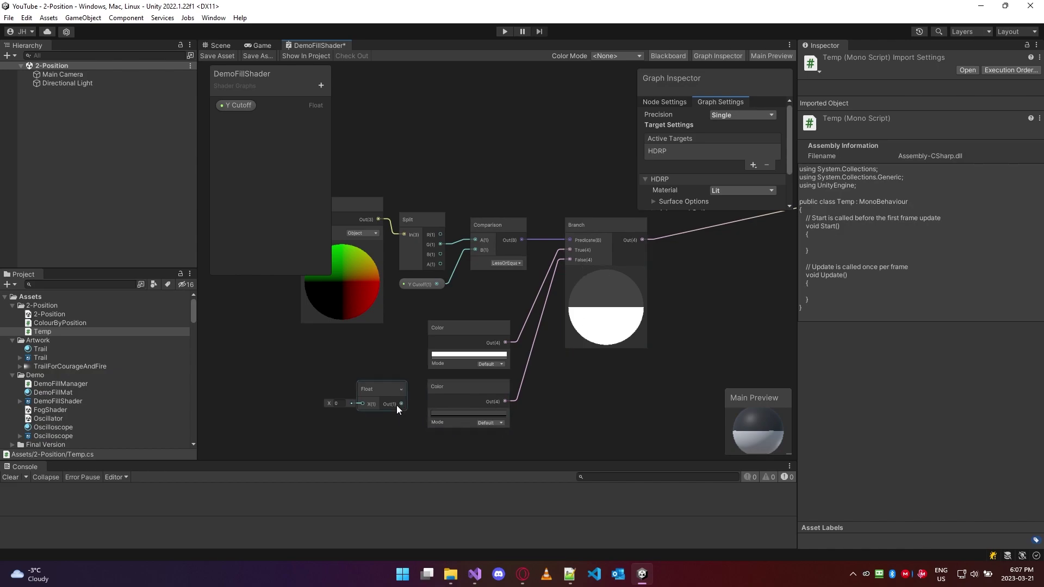
{"action": "left_click_drag", "start_coordinate": [401, 404], "coordinate": [476, 250]}
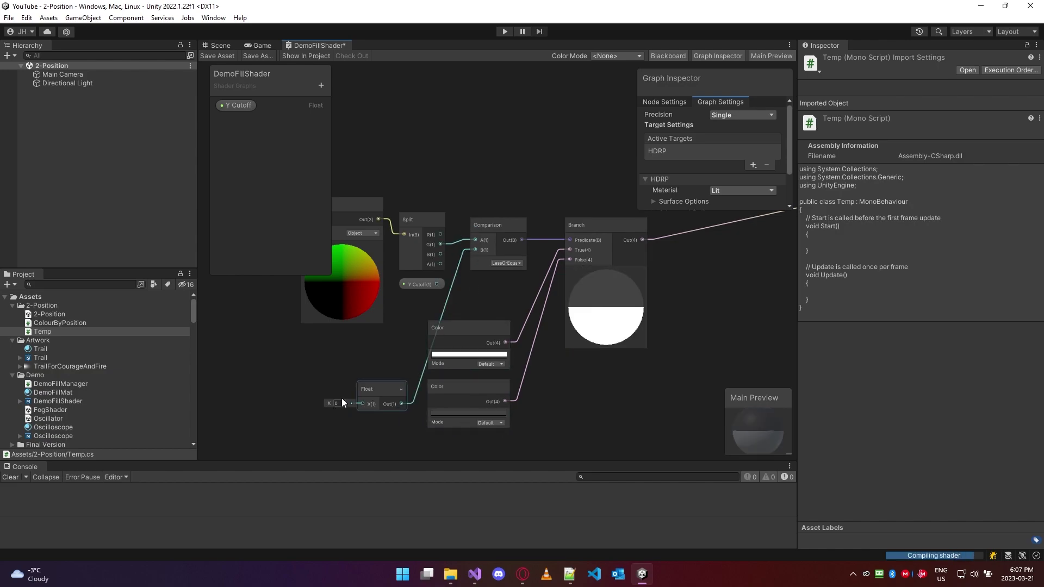
{"action": "left_click_drag", "start_coordinate": [331, 403], "coordinate": [336, 395]}
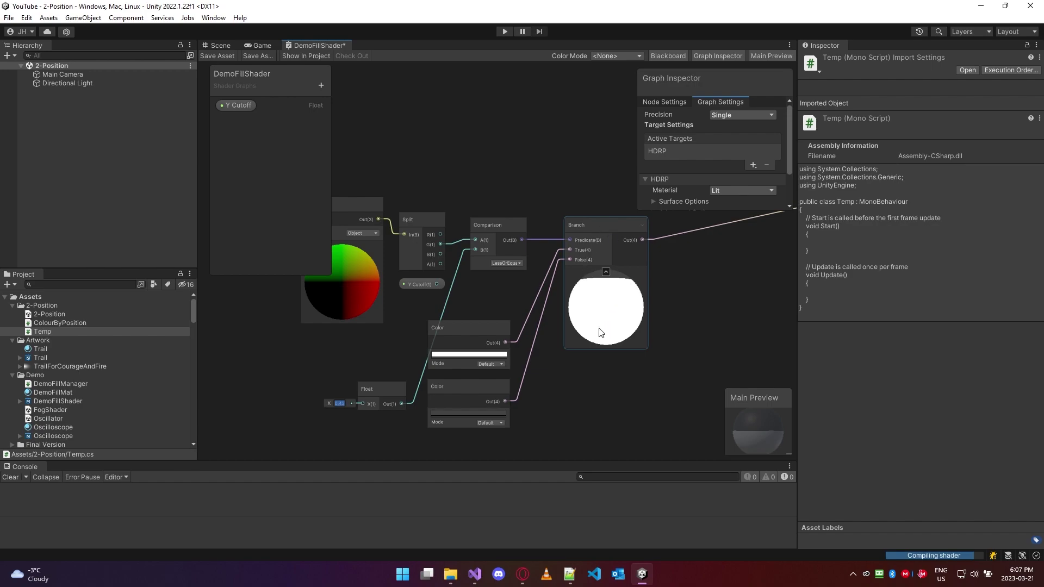
Delete the Float node and reconnect Y Cutoff to Comparison B
{"action": "middle_click_drag", "start_coordinate": [678, 297], "coordinate": [633, 310]}
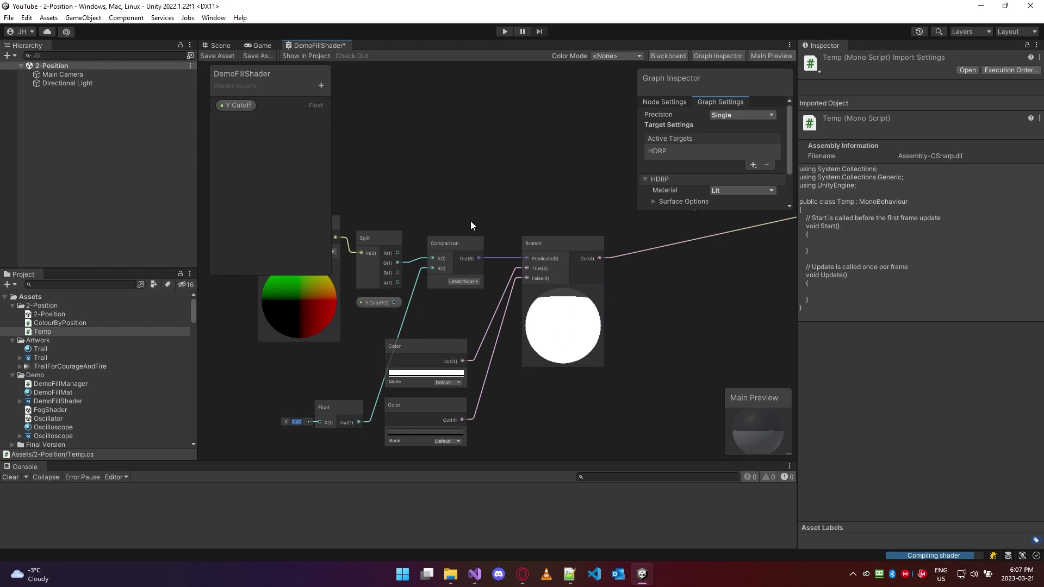
{"action": "left_click", "coordinate": [344, 413]}
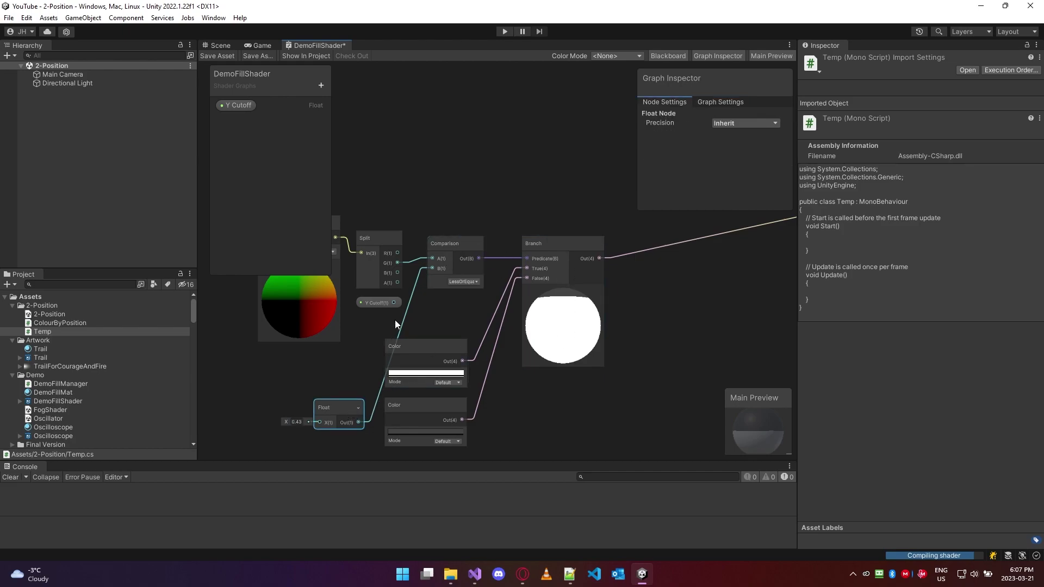
{"action": "key", "text": "Delete"}
{"action": "left_click_drag", "start_coordinate": [394, 302], "coordinate": [432, 268]}
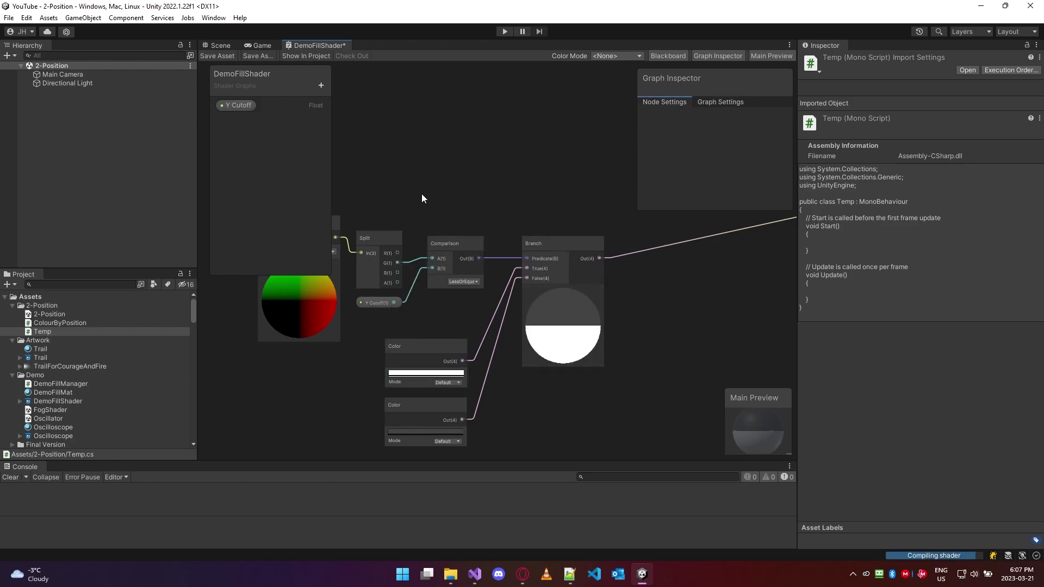
{"action": "middle_click_drag", "start_coordinate": [422, 194], "coordinate": [508, 200]}
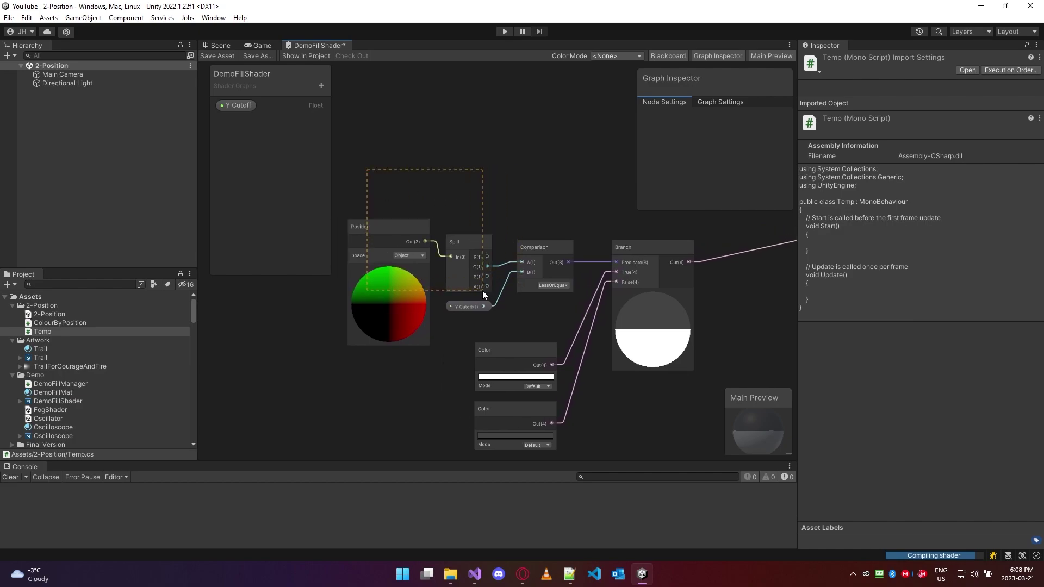
Select then deselect the Position and Split nodes, and show the Graph Settings panel
{"action": "left_click_drag", "start_coordinate": [481, 290], "coordinate": [476, 292]}
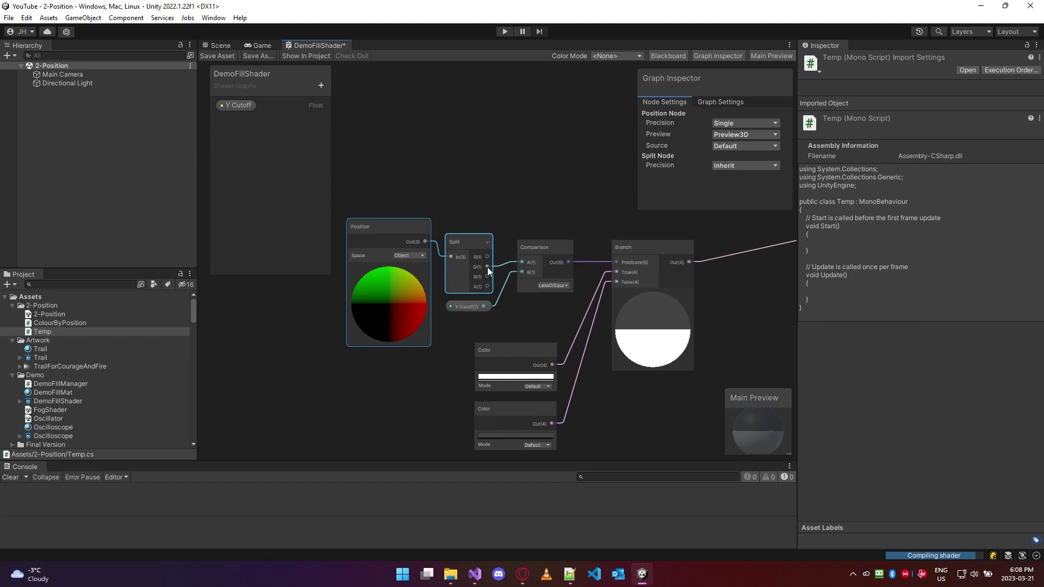
{"action": "left_click", "coordinate": [478, 213]}
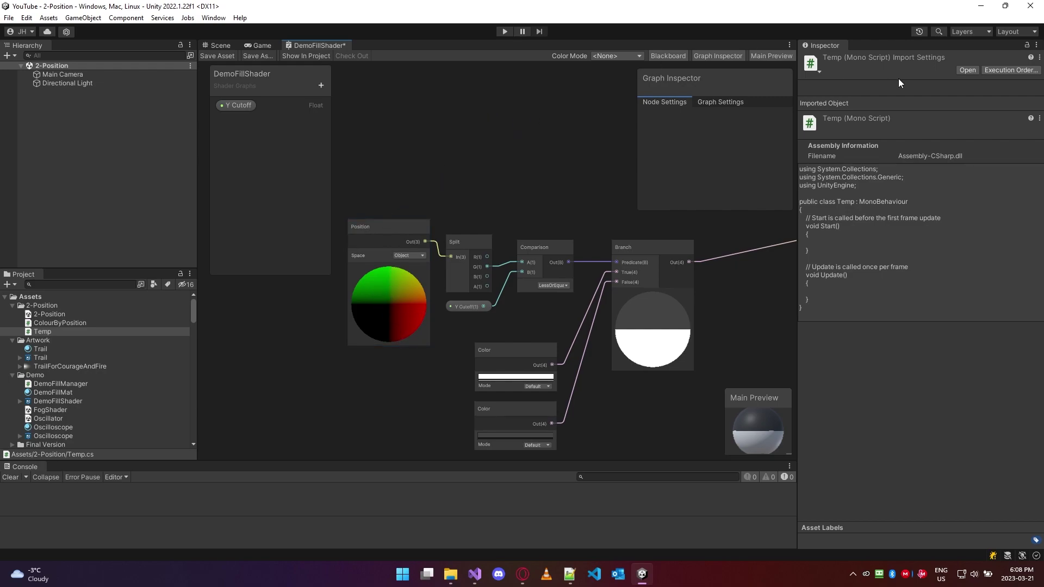
{"action": "middle_click_drag", "start_coordinate": [523, 126], "coordinate": [496, 147]}
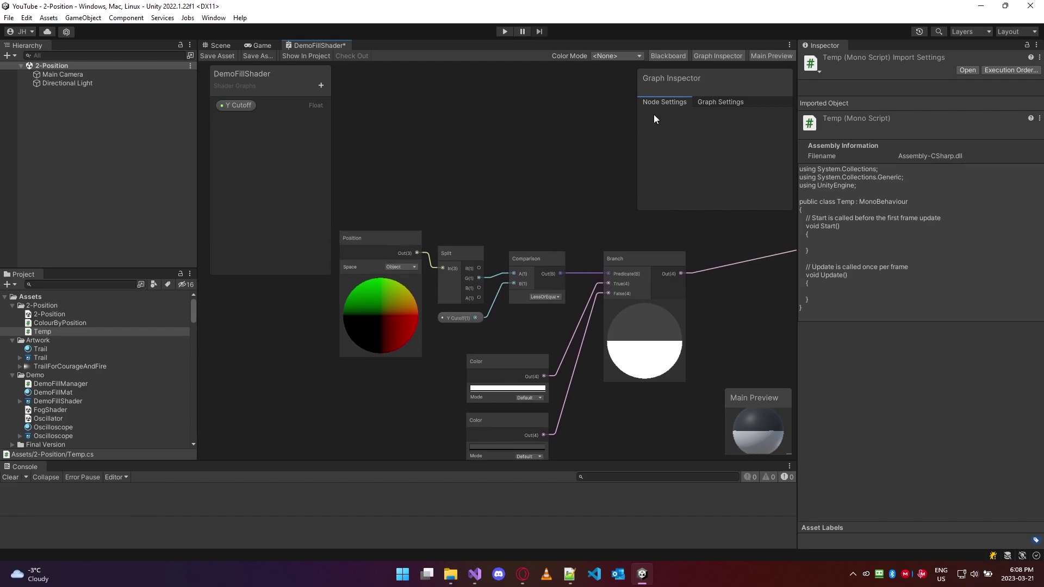
{"action": "left_click", "coordinate": [720, 103]}
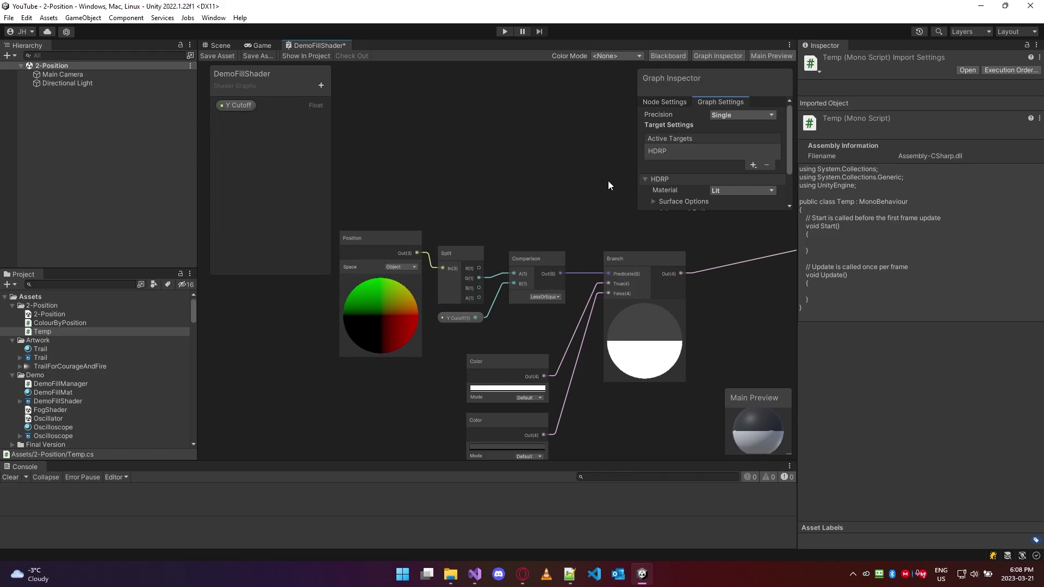
{"action": "left_click", "coordinate": [475, 574]}
In the generated shader, select the float3 types of AttributesMesh's position and normal fields on lines 281-282
{"action": "left_click", "coordinate": [134, 43]}
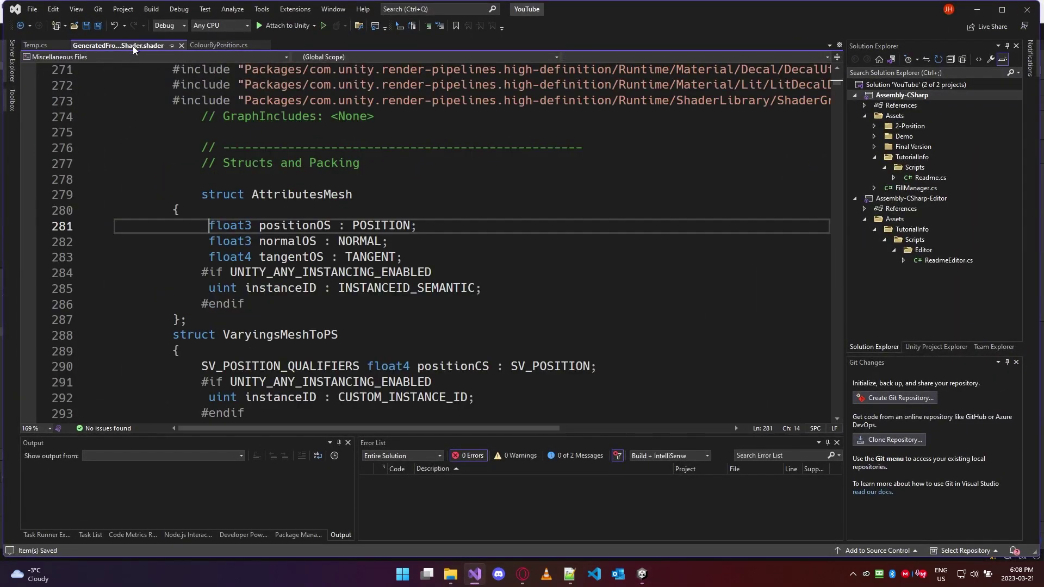
{"action": "left_click", "coordinate": [423, 242]}
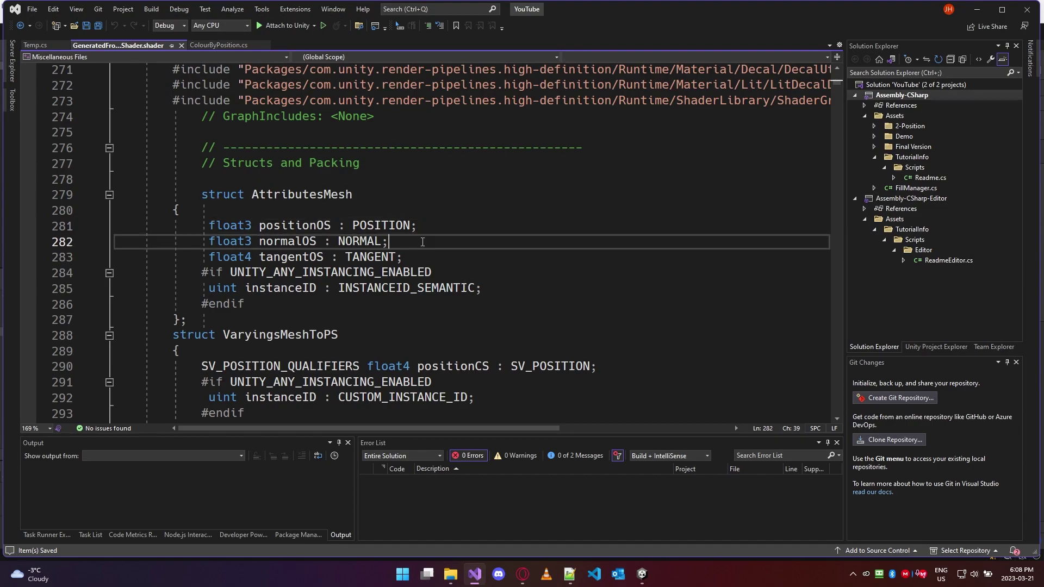
{"action": "left_click_drag", "start_coordinate": [253, 242], "coordinate": [211, 242]}
{"action": "left_click", "coordinate": [251, 242]}
{"action": "key", "text": "shift+alt+Up"}
{"action": "key", "text": "shift+alt+Left"}
{"action": "key", "text": "shift+alt+Left"}
{"action": "key", "text": "shift+alt+Left"}
{"action": "key", "text": "shift+alt+Left"}
{"action": "key", "text": "shift+alt+Left"}
{"action": "key", "text": "shift+alt+Left"}
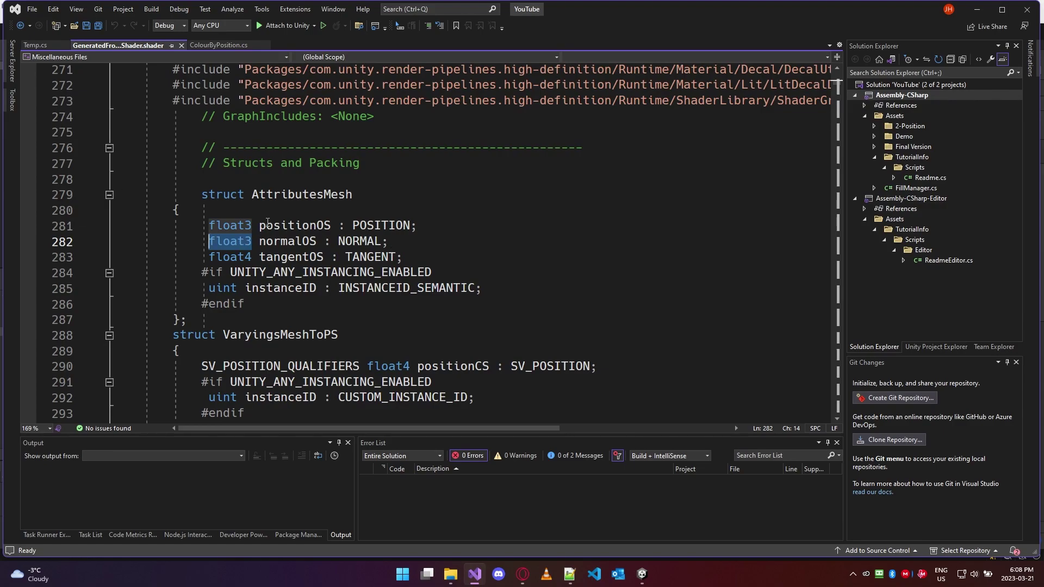
{"action": "left_click", "coordinate": [254, 242]}
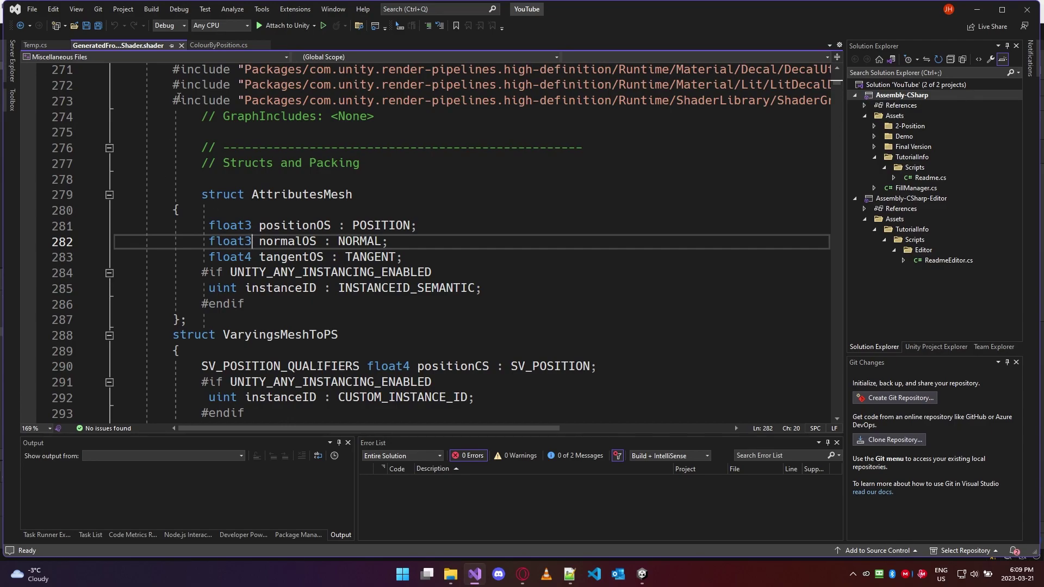
Switch to the Temp script and place the cursor on the empty line inside Start
{"action": "left_click", "coordinate": [221, 45]}
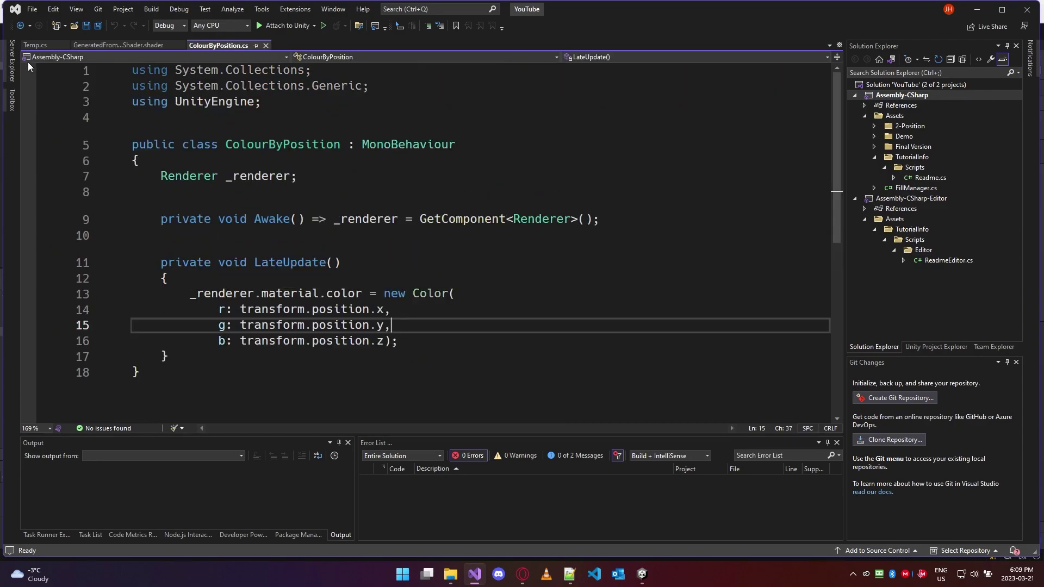
{"action": "left_click", "coordinate": [35, 45]}
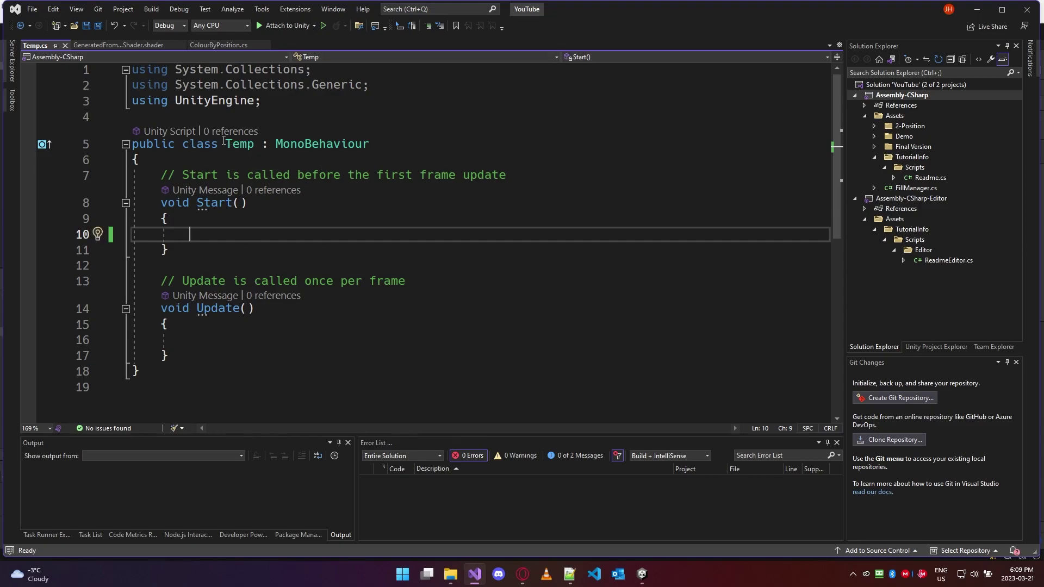
{"action": "left_click_drag", "start_coordinate": [225, 143], "coordinate": [287, 354]}
{"action": "left_click", "coordinate": [286, 354]}
{"action": "left_click", "coordinate": [296, 228]}
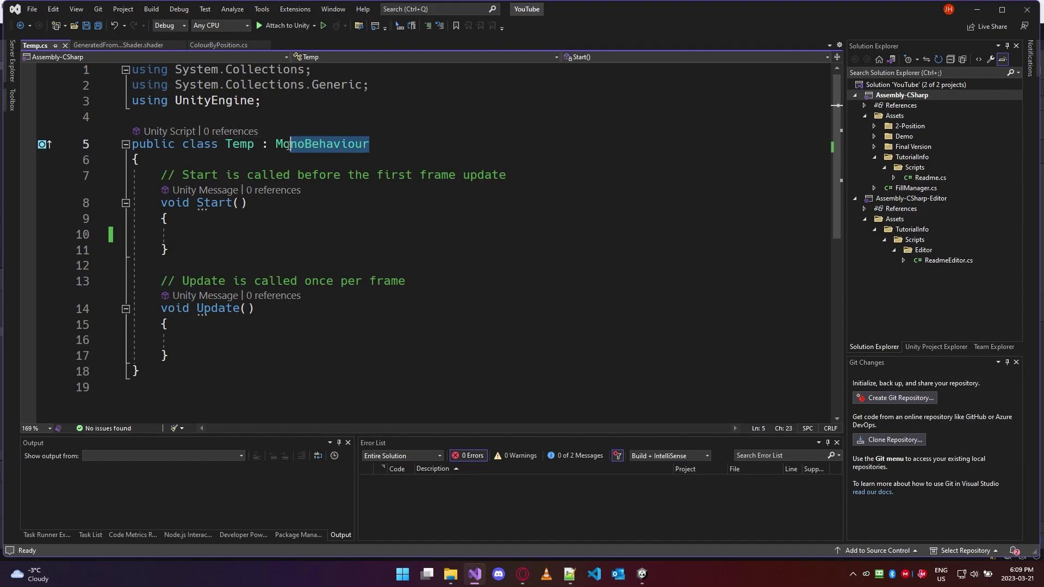
Declare `Color color;` and browse its members a, g and linear via IntelliSense
{"action": "type", "text": "C"}
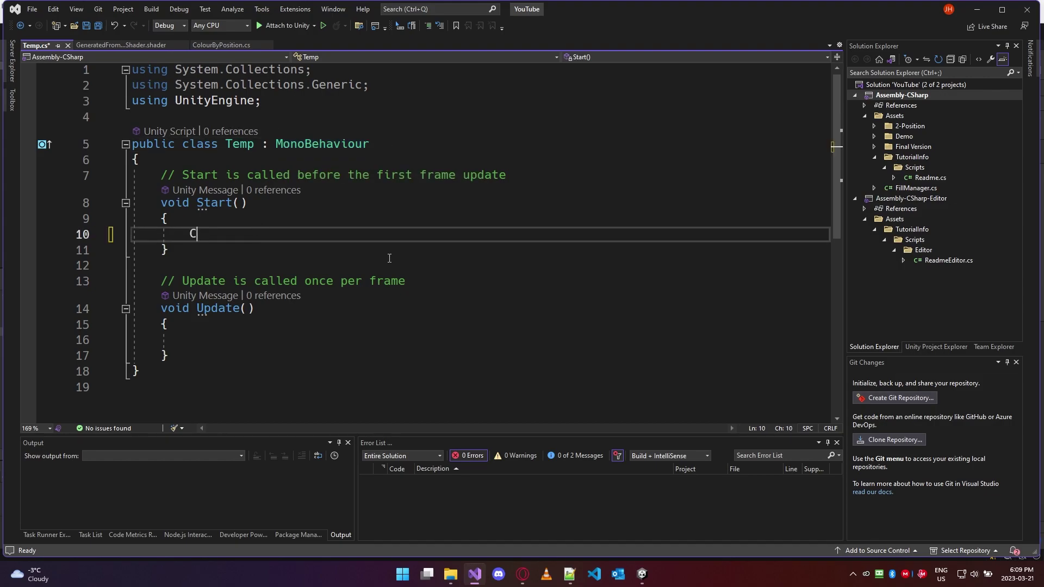
{"action": "type", "text": "olor color."}
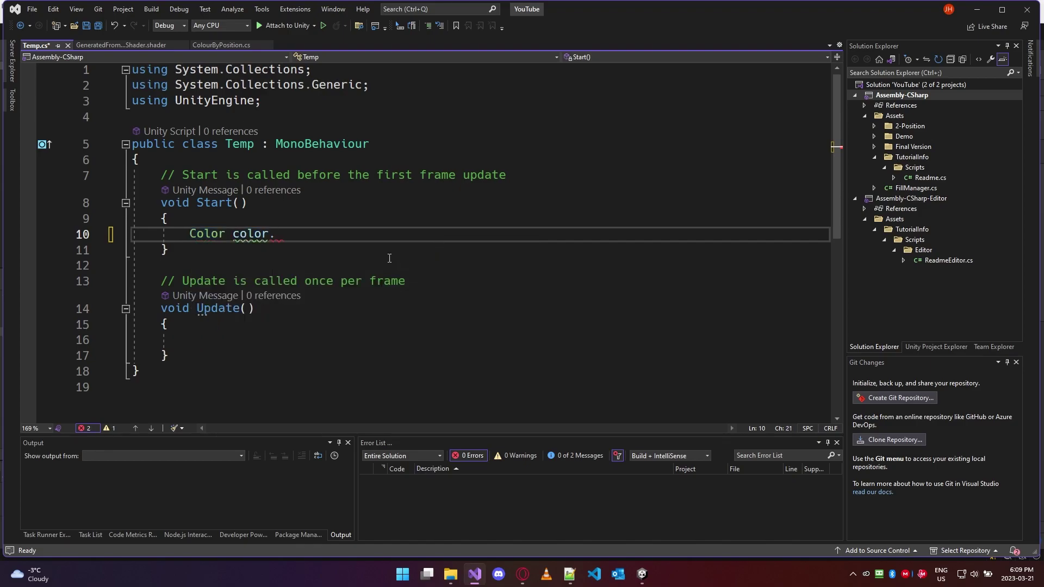
{"action": "key", "text": "BackSpace"}
{"action": "type", "text": ";"}
{"action": "key", "text": "Return"}
{"action": "type", "text": "color."}
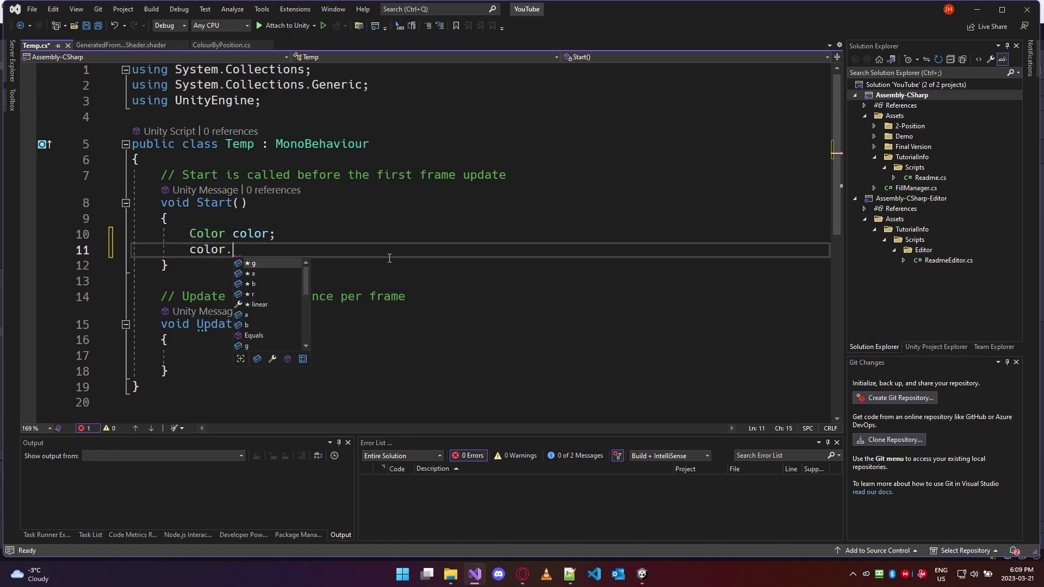
{"action": "key", "text": "Up"}
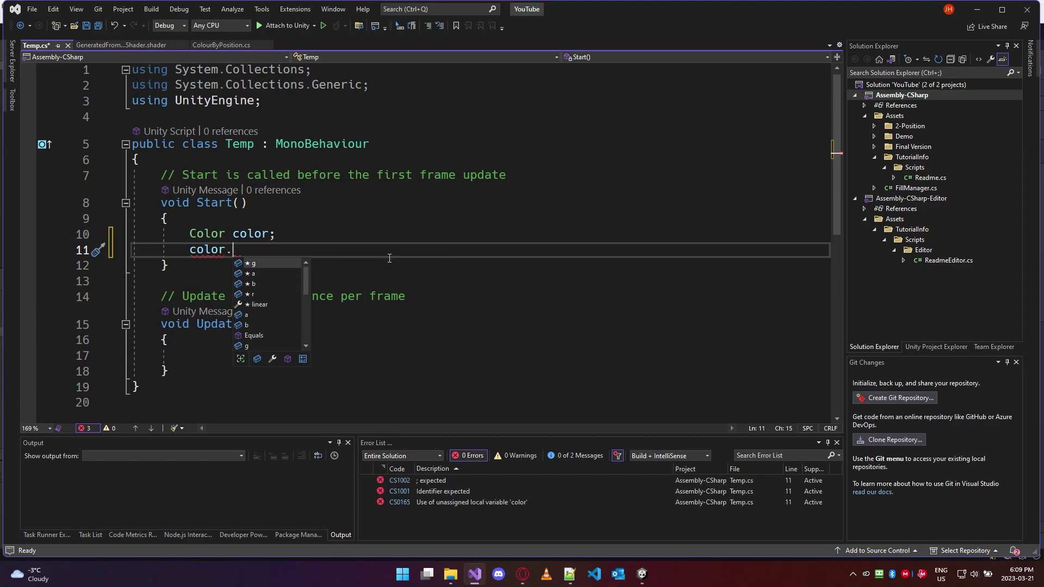
{"action": "key", "text": "Down"}
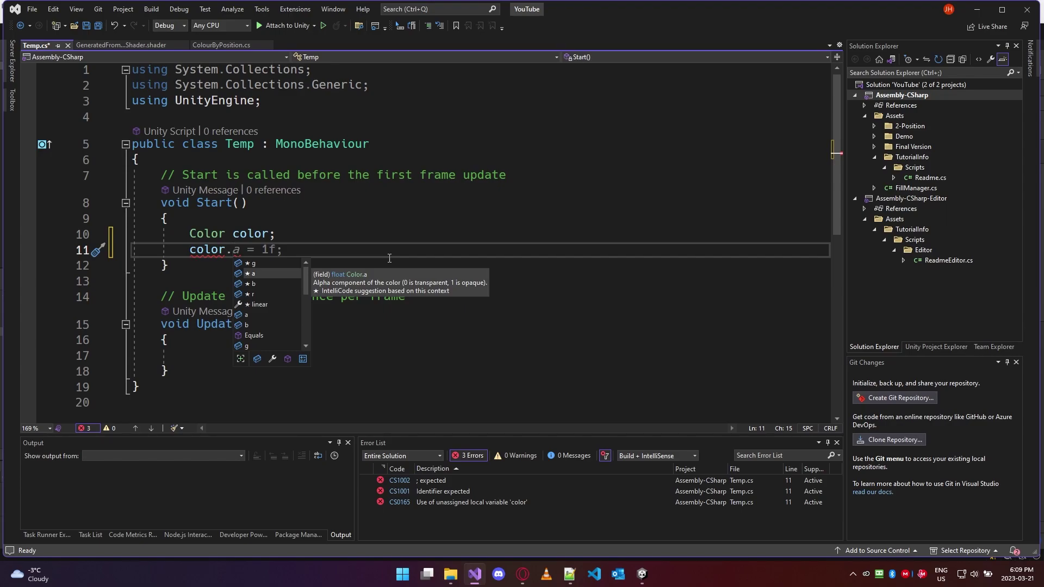
{"action": "key", "text": "Down"}
{"action": "key", "text": "Down"}
{"action": "key", "text": "Down"}
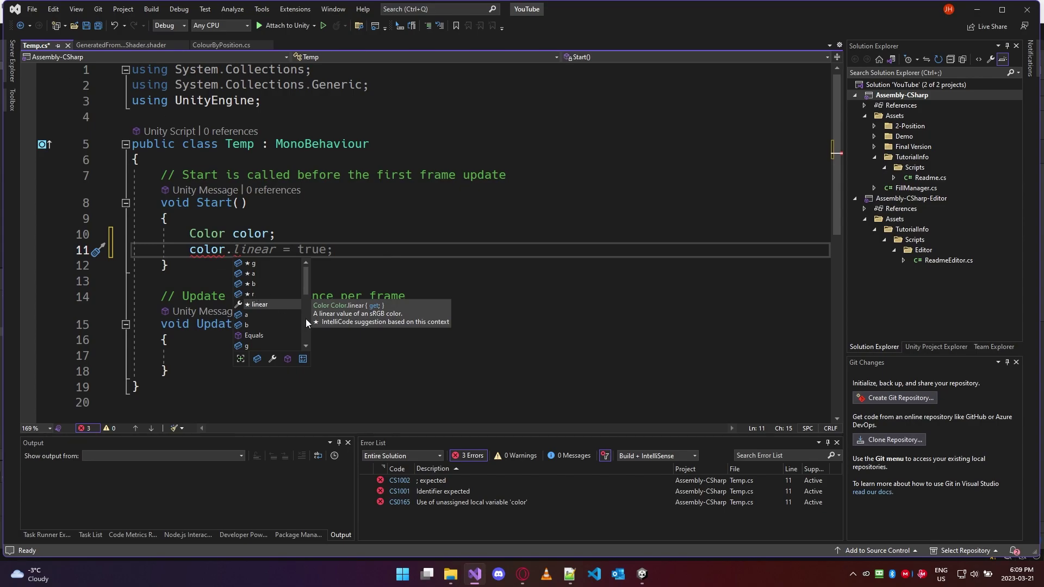
{"action": "scroll", "coordinate": [280, 314], "scroll_direction": "down", "scroll_amount": 2}
{"action": "scroll", "coordinate": [274, 293], "scroll_direction": "down", "scroll_amount": 1}
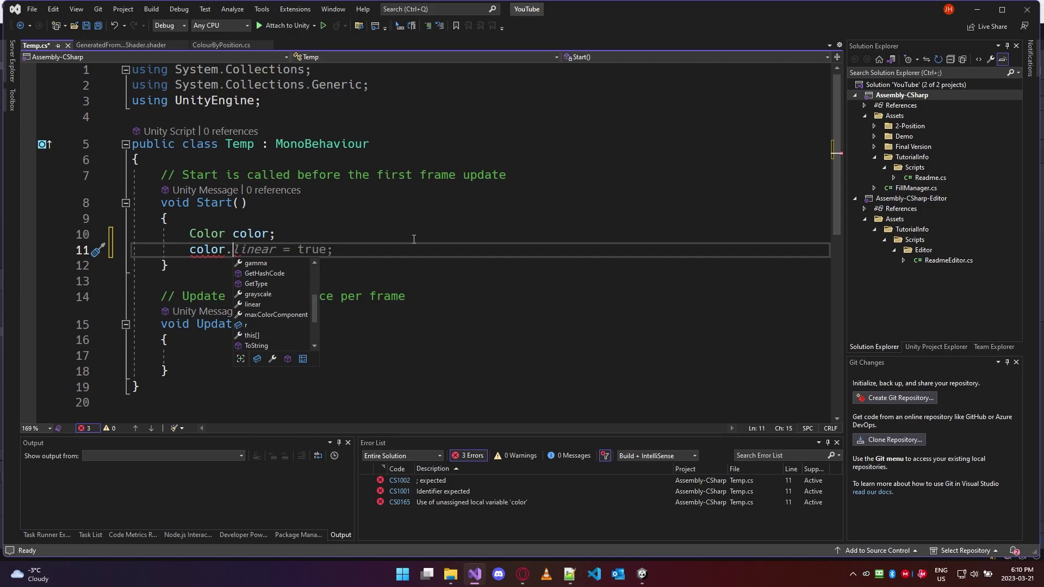
Replace the Color example lines with a `Vector3 vec;` declaration
{"action": "key", "text": "BackSpace"}
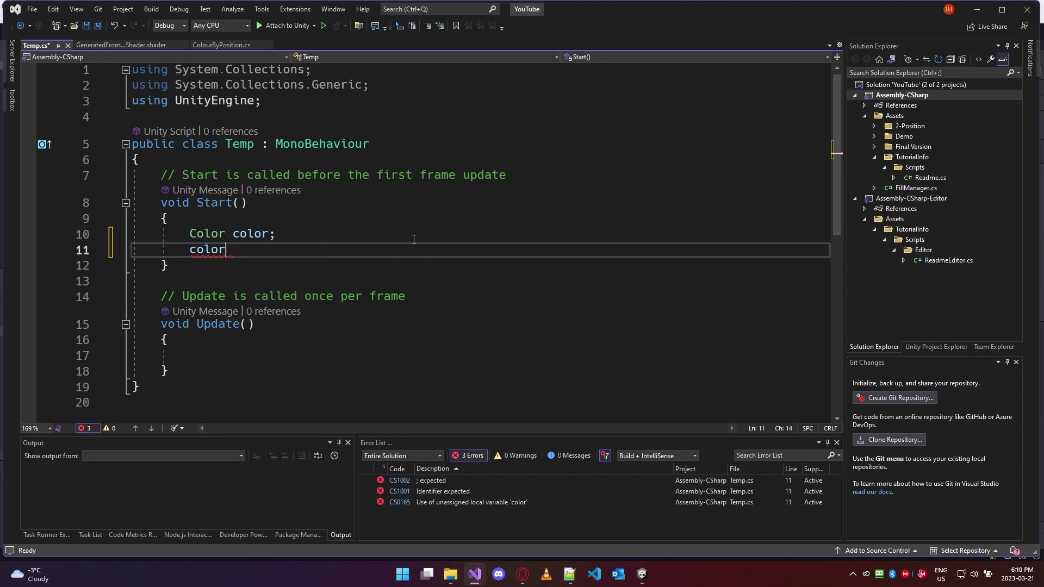
{"action": "key", "text": "shift+Home"}
{"action": "key", "text": "shift+Up"}
{"action": "key", "text": "BackSpace"}
{"action": "type", "text": "BVe"}
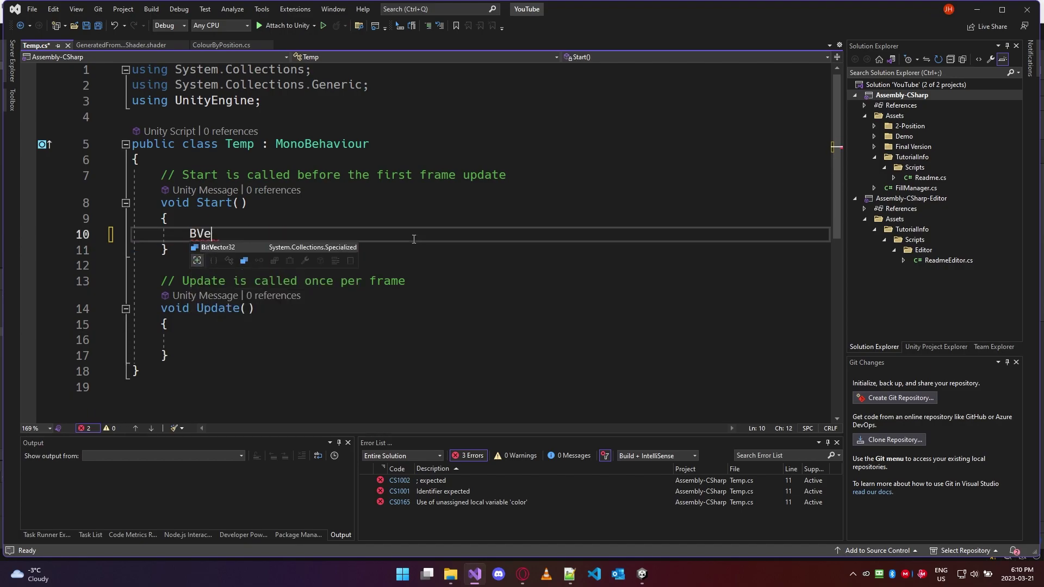
{"action": "key", "text": "BackSpace"}
{"action": "key", "text": "BackSpace"}
{"action": "key", "text": "BackSpace"}
{"action": "type", "text": "Vector2"}
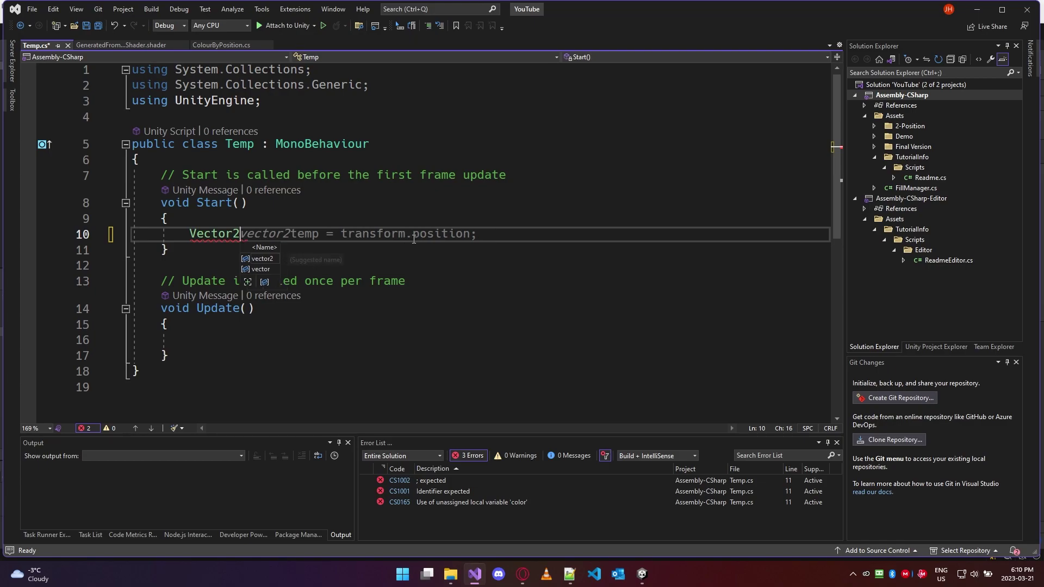
{"action": "key", "text": "BackSpace"}
{"action": "type", "text": "3 vect"}
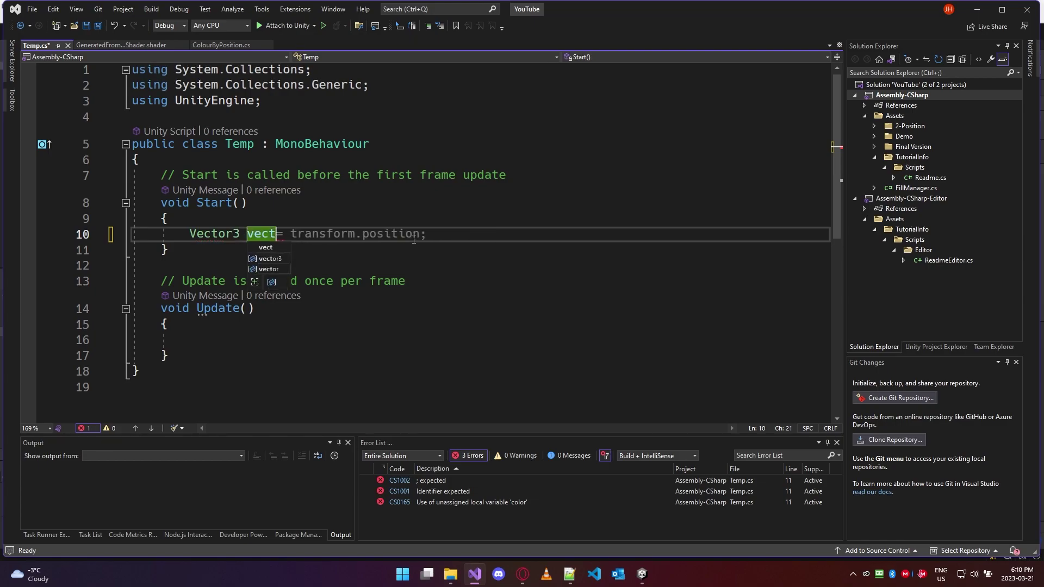
{"action": "key", "text": "BackSpace"}
{"action": "type", "text": ";"}
{"action": "key", "text": "Return"}
Browse the Vector3 members Set, normalized and magnitude, then delete the unfinished `vec.` line
{"action": "type", "text": "vec."}
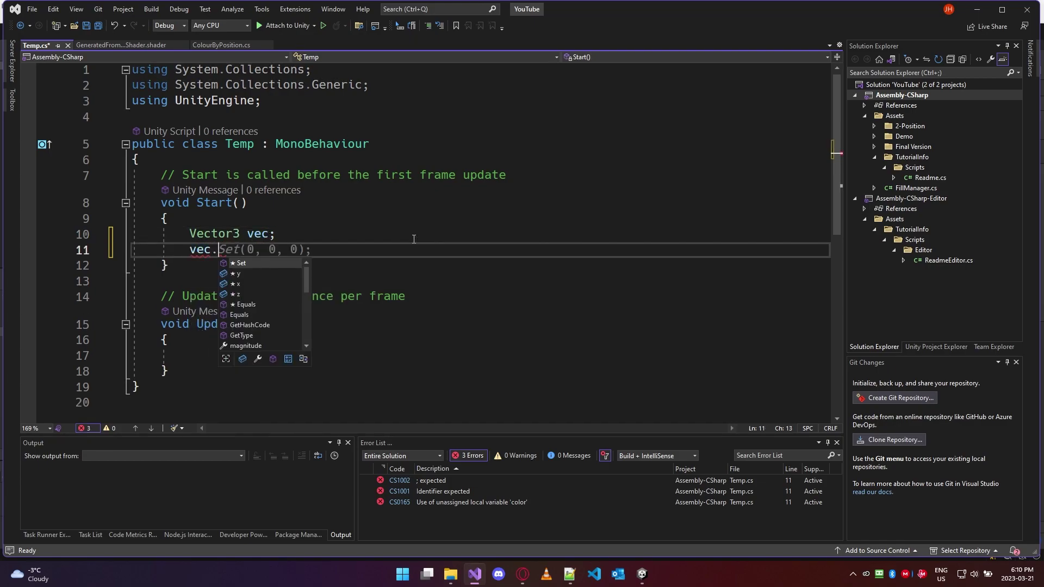
{"action": "key", "text": "Down"}
{"action": "key", "text": "Down"}
{"action": "key", "text": "Up"}
{"action": "key", "text": "Up"}
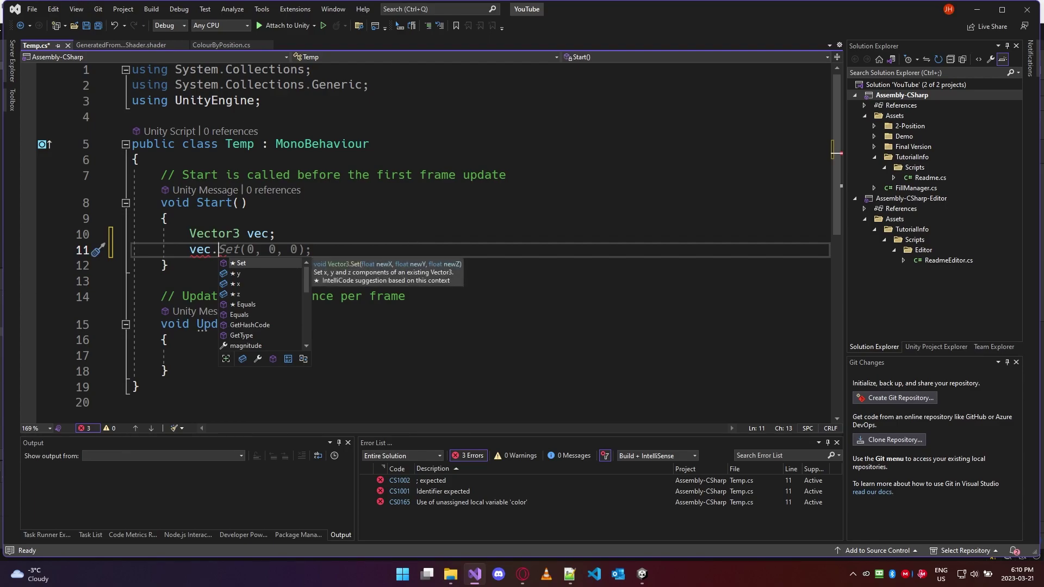
{"action": "scroll", "coordinate": [281, 315], "scroll_direction": "down", "scroll_amount": 2}
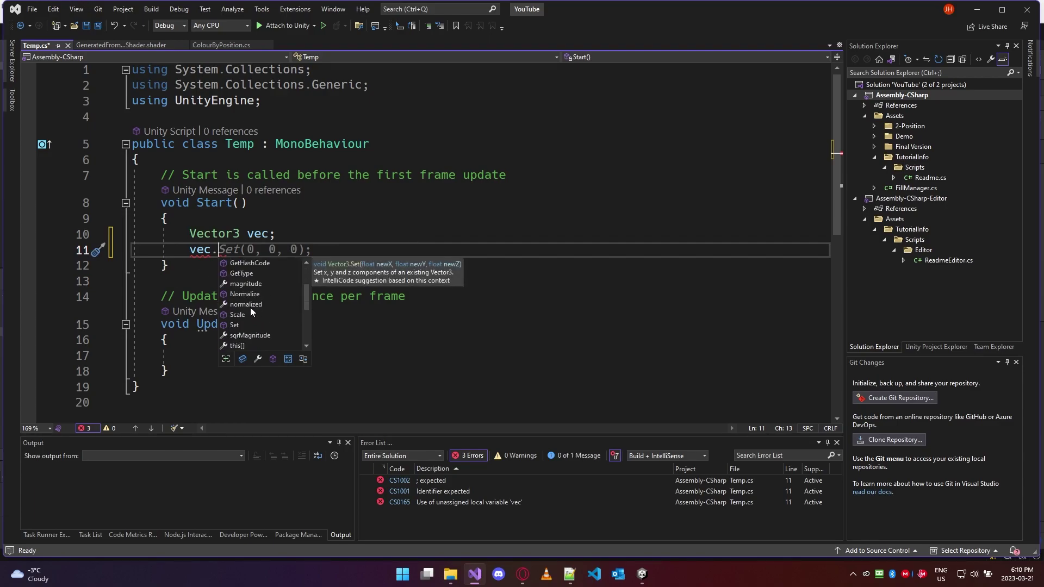
{"action": "left_click", "coordinate": [247, 305]}
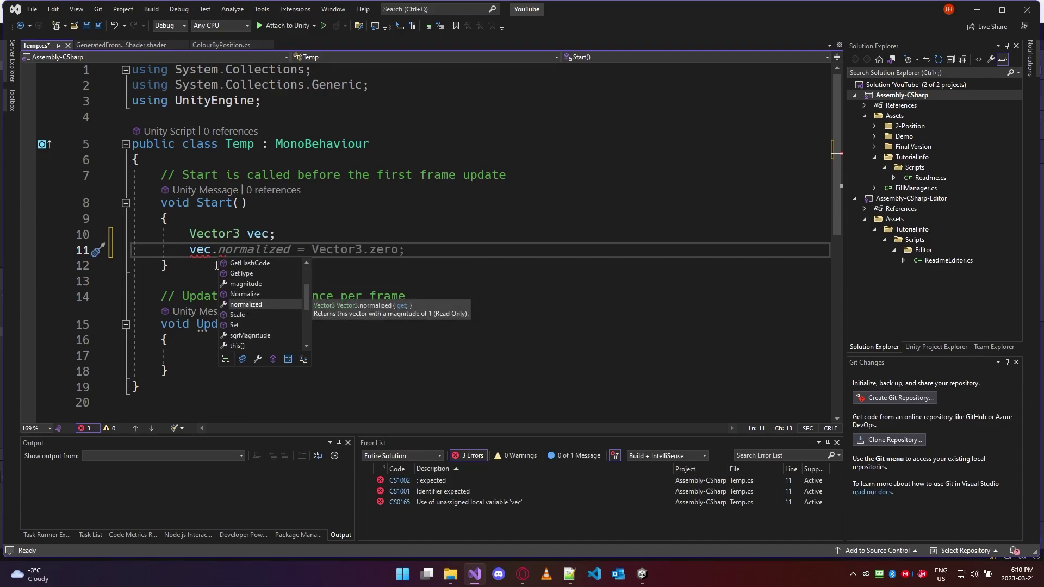
{"action": "left_click", "coordinate": [258, 285]}
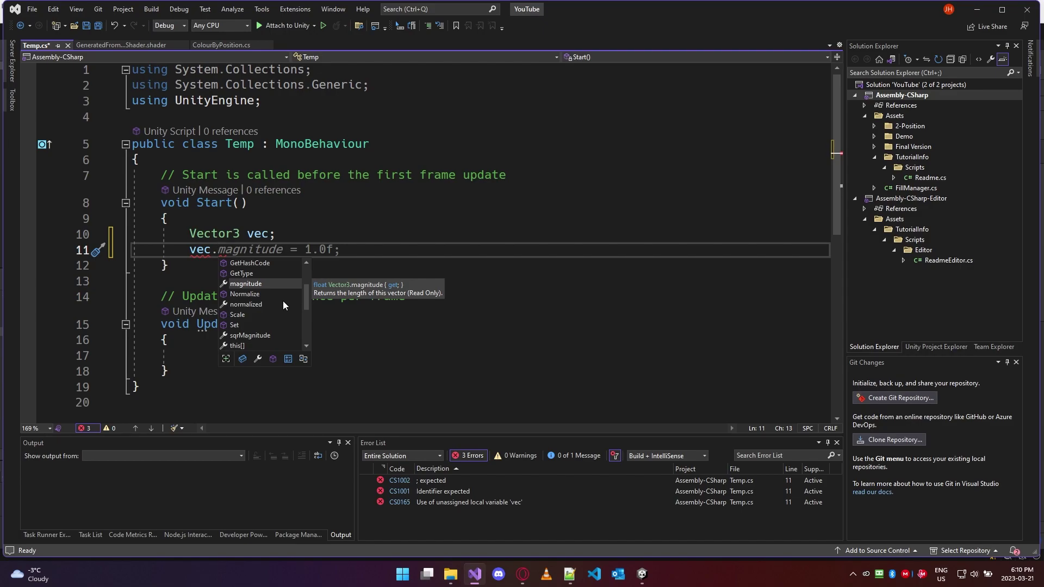
{"action": "key", "text": "shift+Home"}
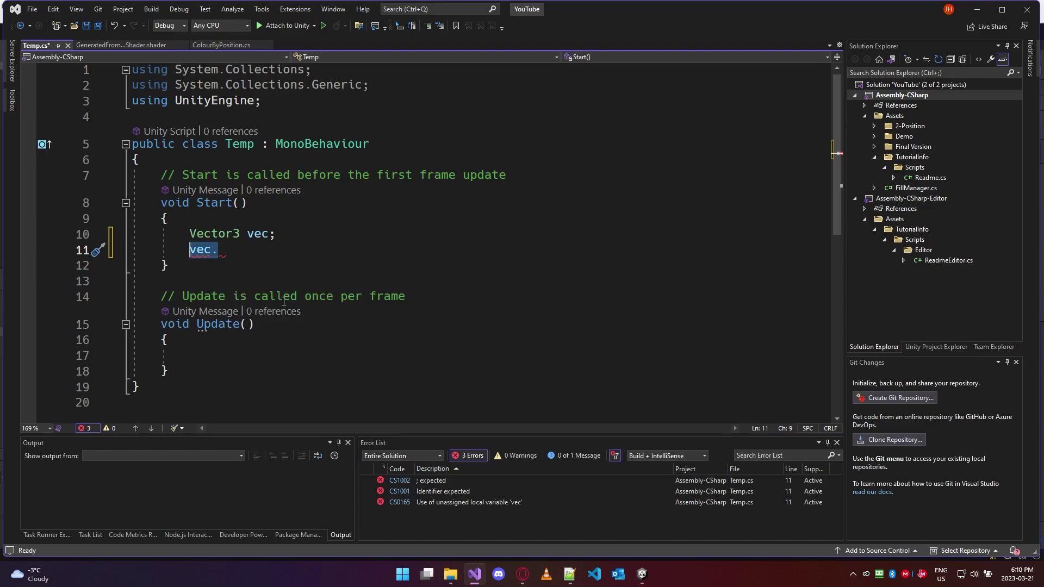
{"action": "key", "text": "BackSpace"}
{"action": "key", "text": "BackSpace"}
{"action": "key", "text": "BackSpace"}
{"action": "key", "text": "BackSpace"}
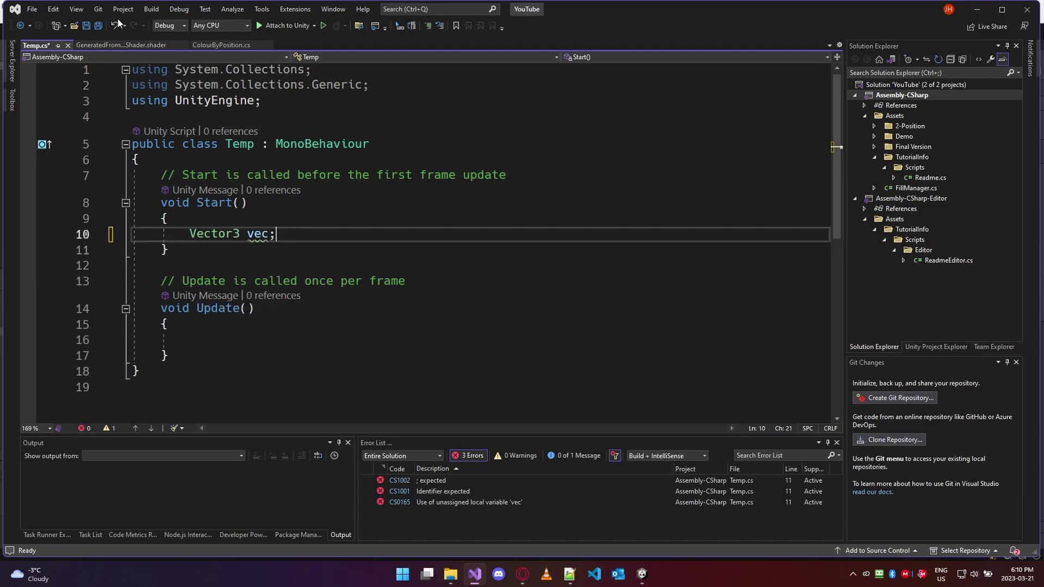
Look at the tangentOS line in the generated shader, then go back to Temp.cs
{"action": "left_click", "coordinate": [129, 45]}
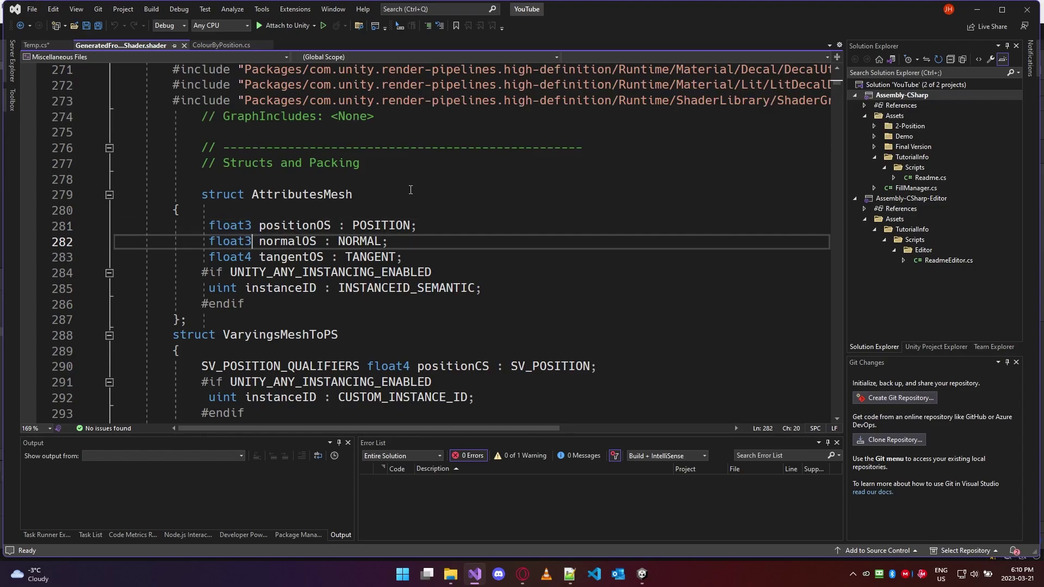
{"action": "key", "text": "Down"}
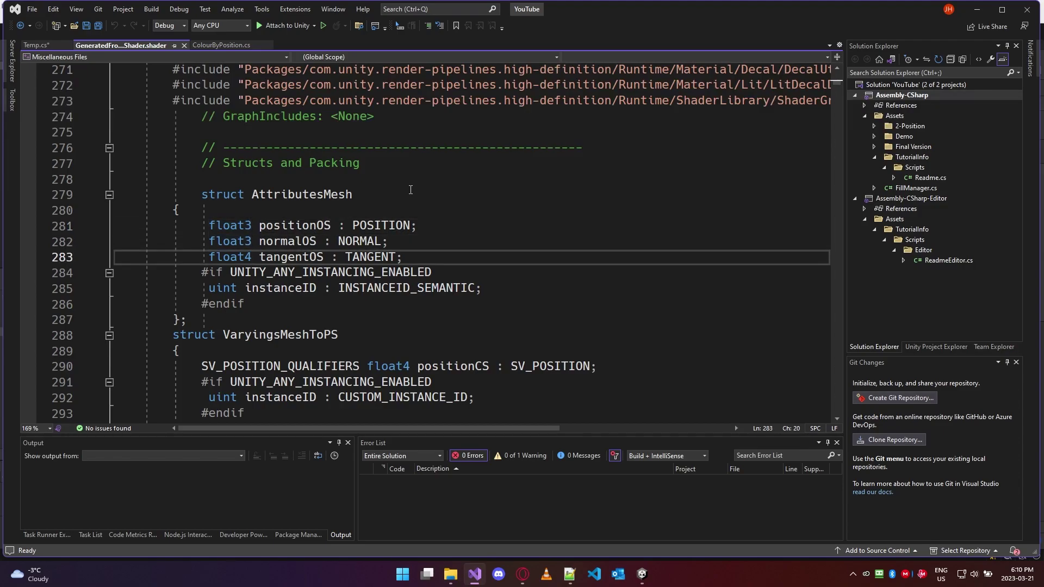
{"action": "key", "text": "End"}
{"action": "left_click", "coordinate": [36, 45]}
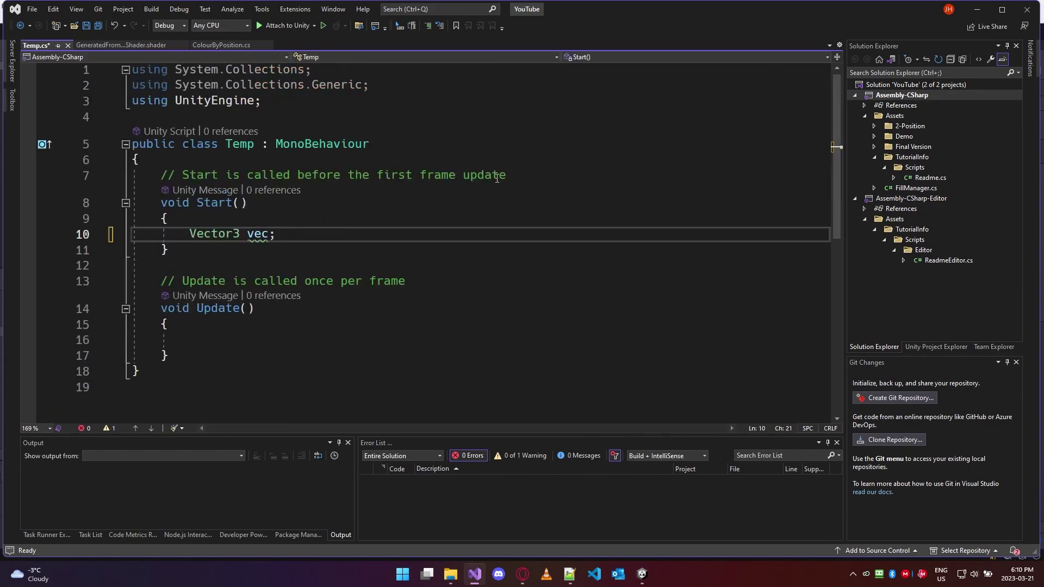
Replace the Vector3 line with `Quaternion quat;`, browse its w, x, y, z members, then delete `quat.`
{"action": "key", "text": "shift+Home"}
{"action": "type", "text": "Quat"}
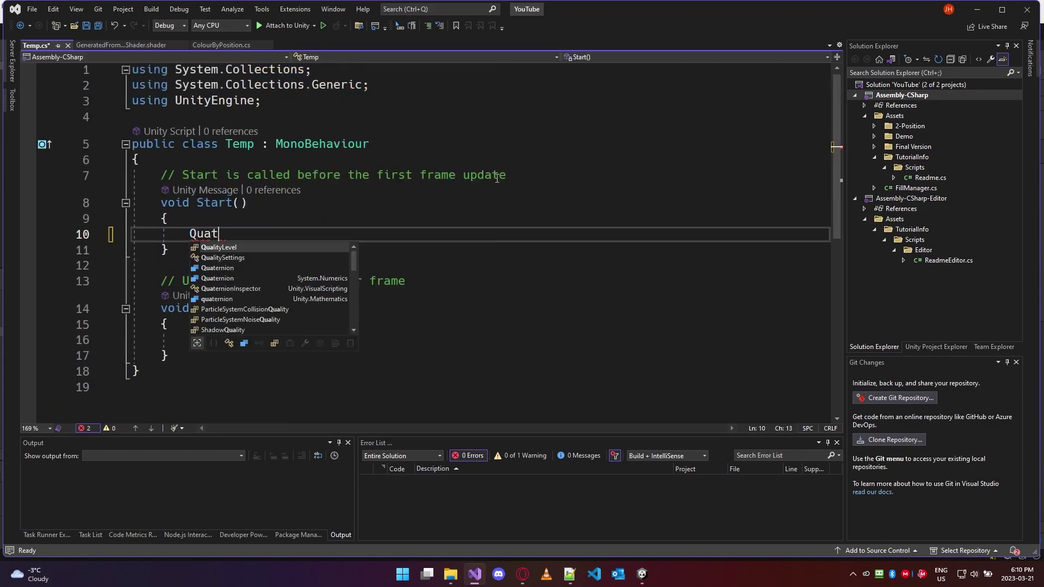
{"action": "type", "text": "ernion qu"}
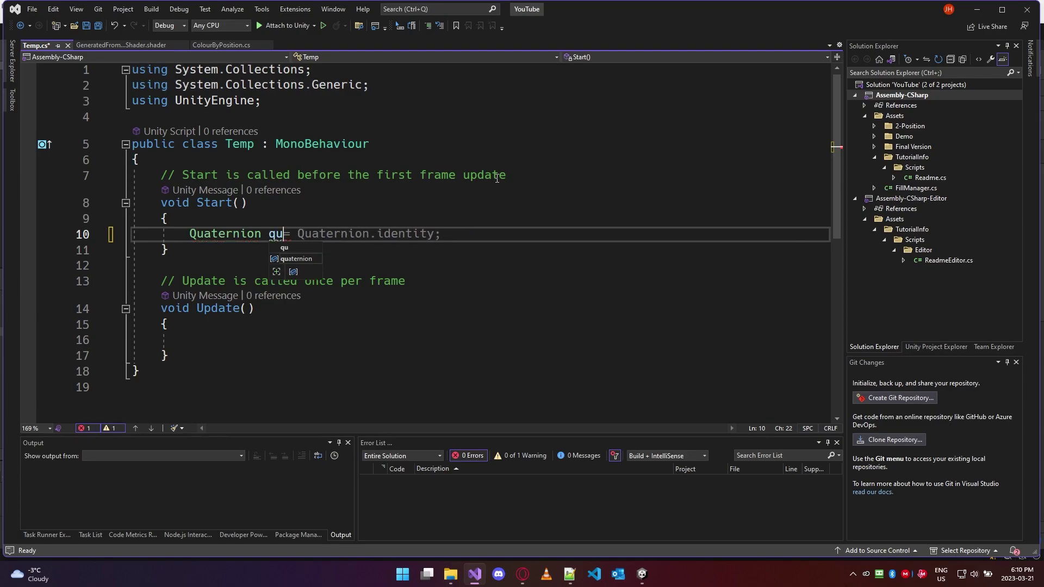
{"action": "type", "text": "at;"}
{"action": "key", "text": "Return"}
{"action": "key", "text": "Return"}
{"action": "type", "text": "qu"}
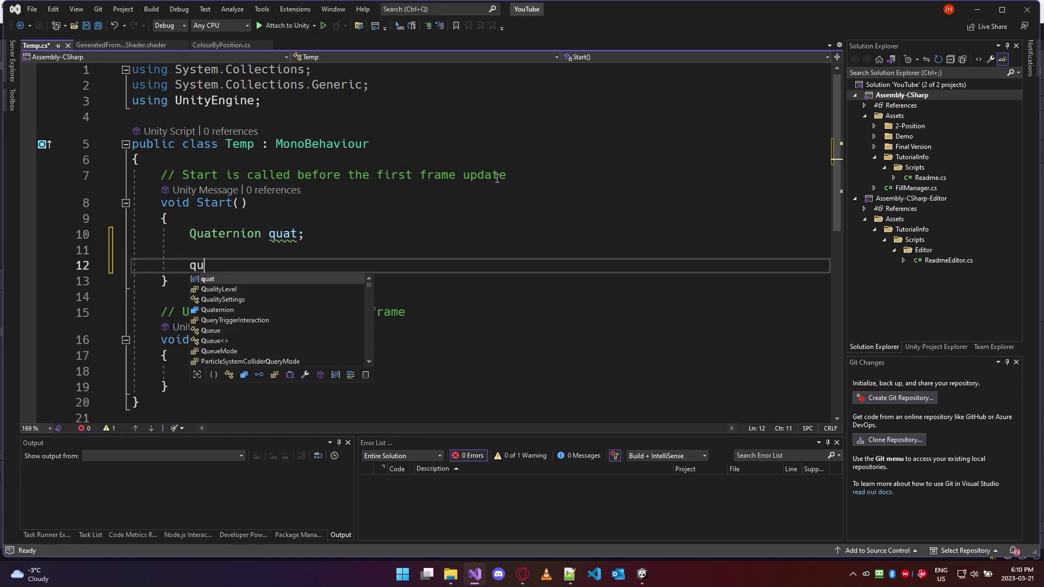
{"action": "type", "text": "at."}
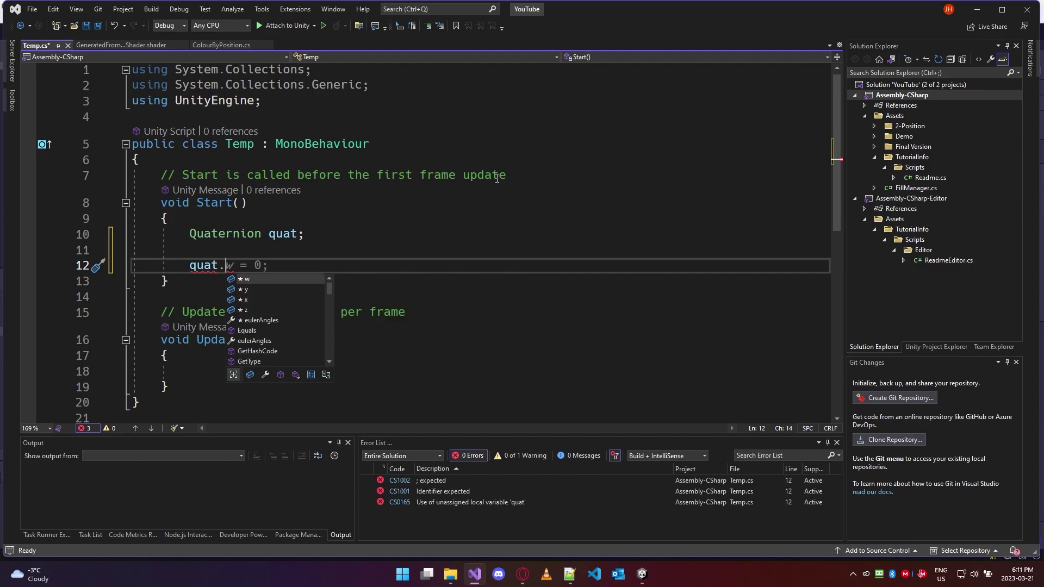
{"action": "key", "text": "Down"}
{"action": "key", "text": "Down"}
{"action": "key", "text": "Down"}
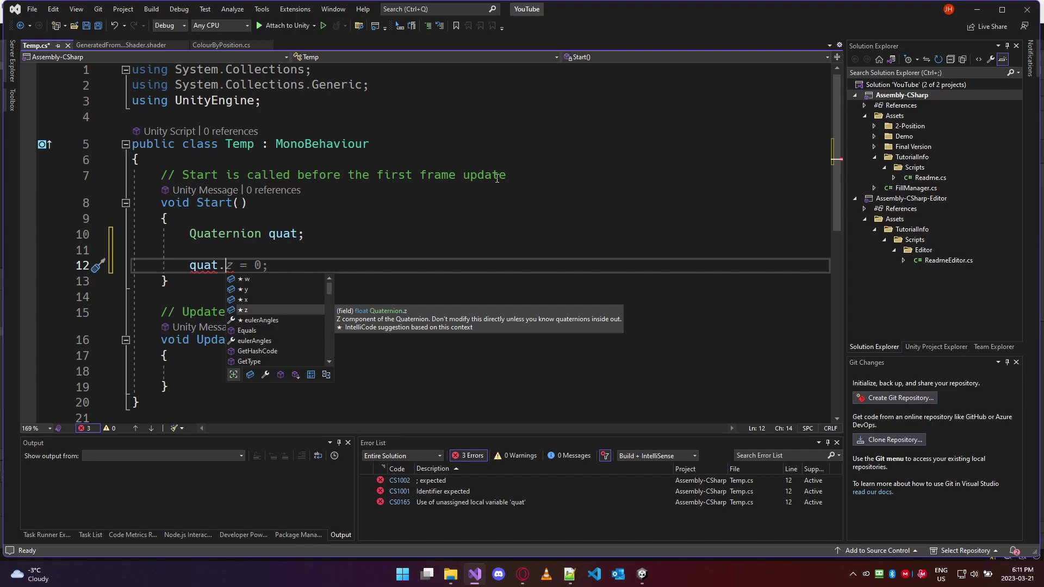
{"action": "key", "text": "shift+Home"}
{"action": "key", "text": "BackSpace"}
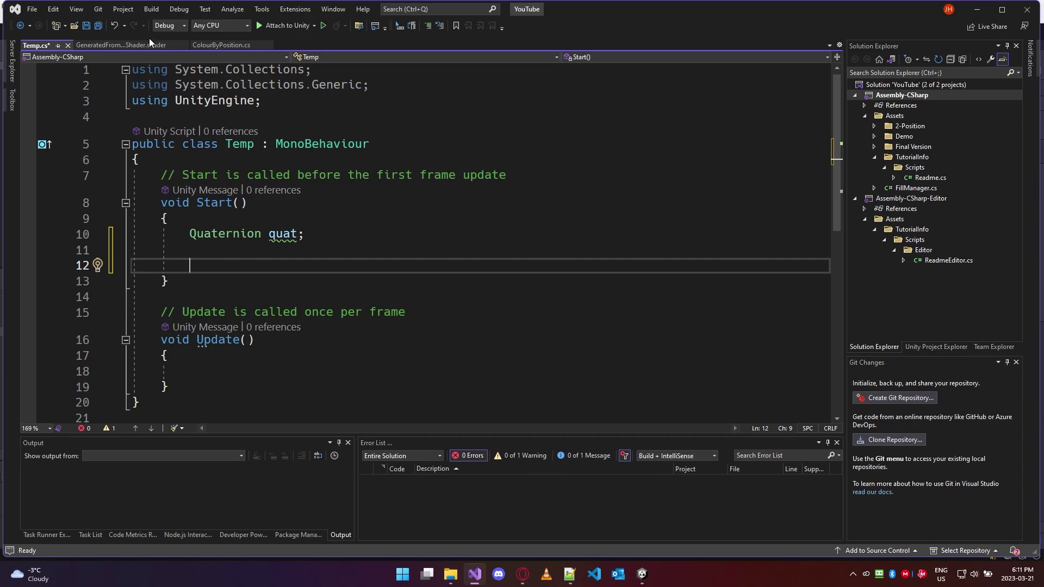
Select the float4 type of tangentOS on line 283, then minimize Visual Studio
{"action": "left_click", "coordinate": [127, 45]}
{"action": "left_click", "coordinate": [251, 259]}
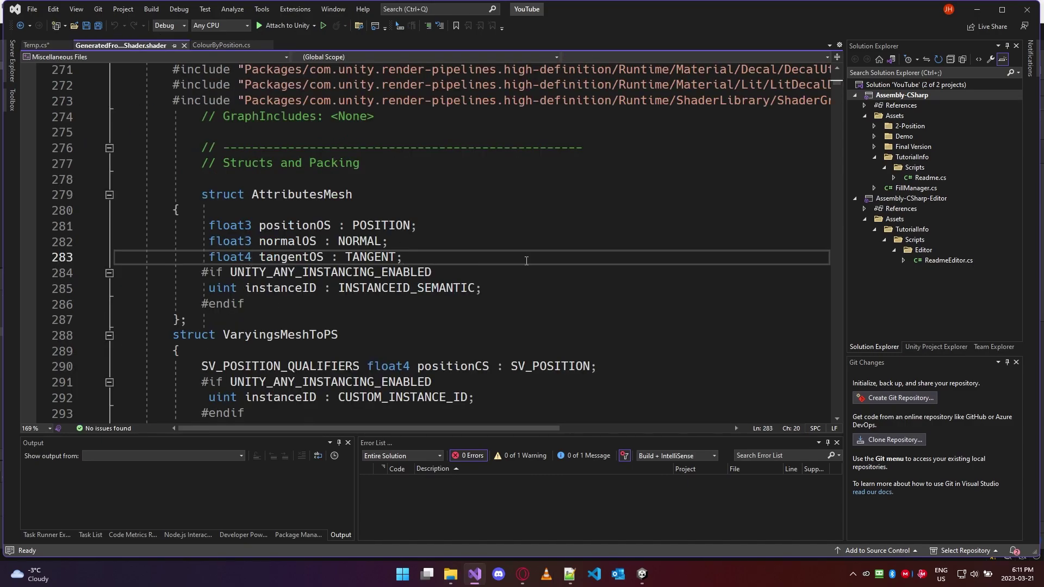
{"action": "key", "text": "ctrl+shift+Left"}
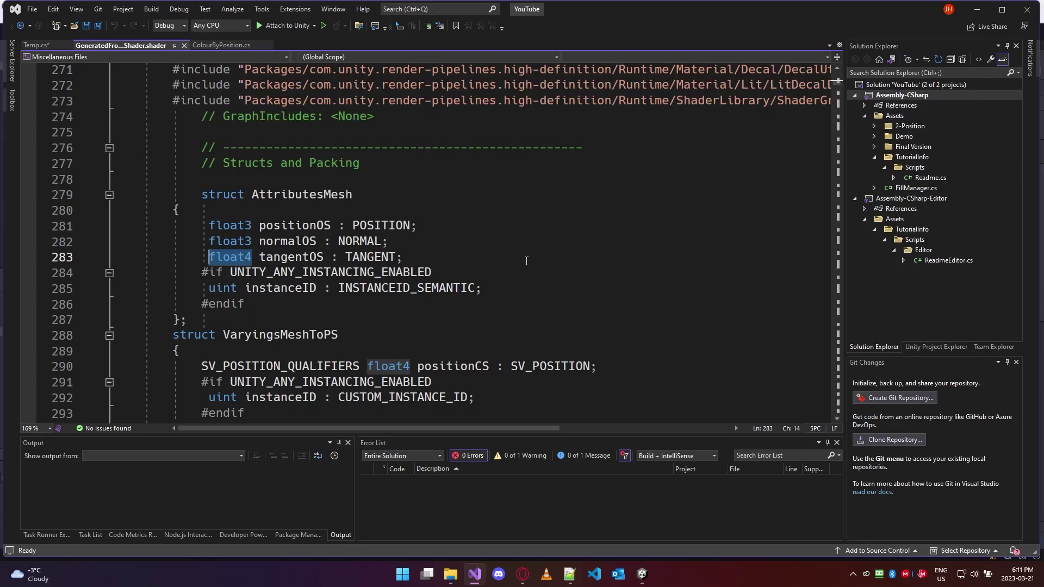
{"action": "left_click", "coordinate": [526, 261]}
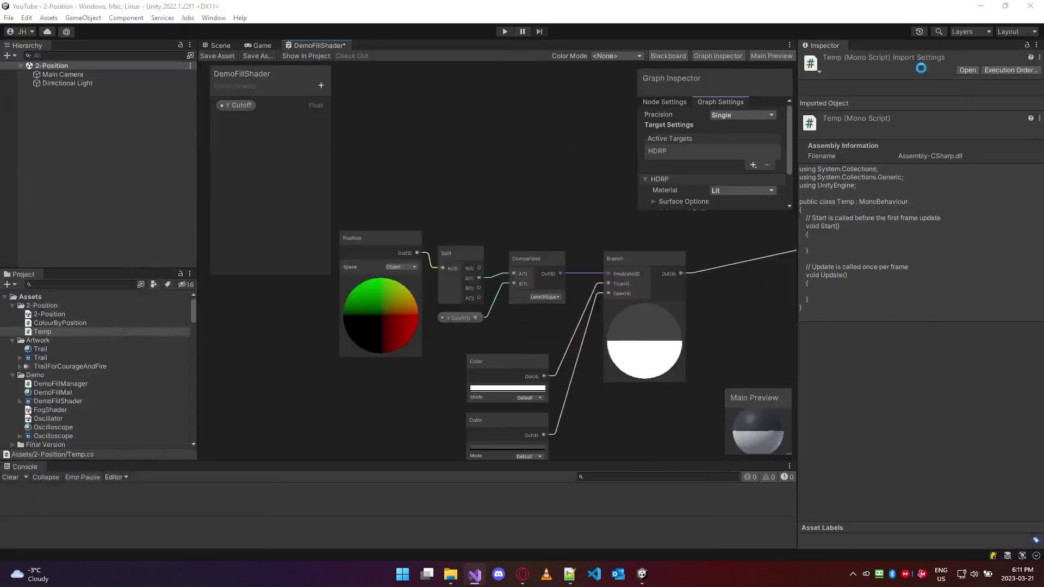
{"action": "left_click", "coordinate": [977, 9]}
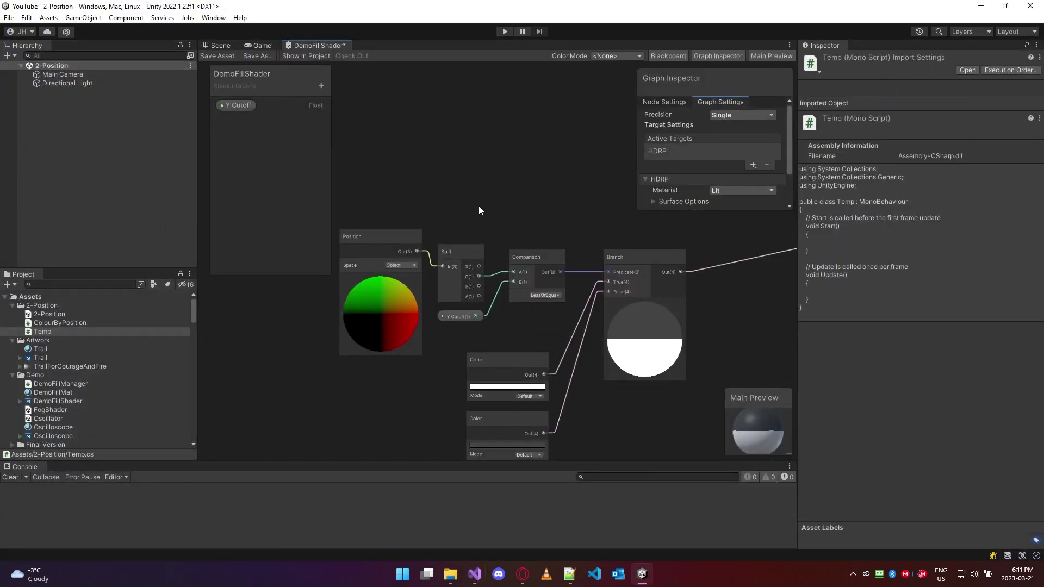
Switch to the Scene and add a 3D Sphere from the Hierarchy menu
{"action": "middle_click_drag", "start_coordinate": [478, 205], "coordinate": [477, 168]}
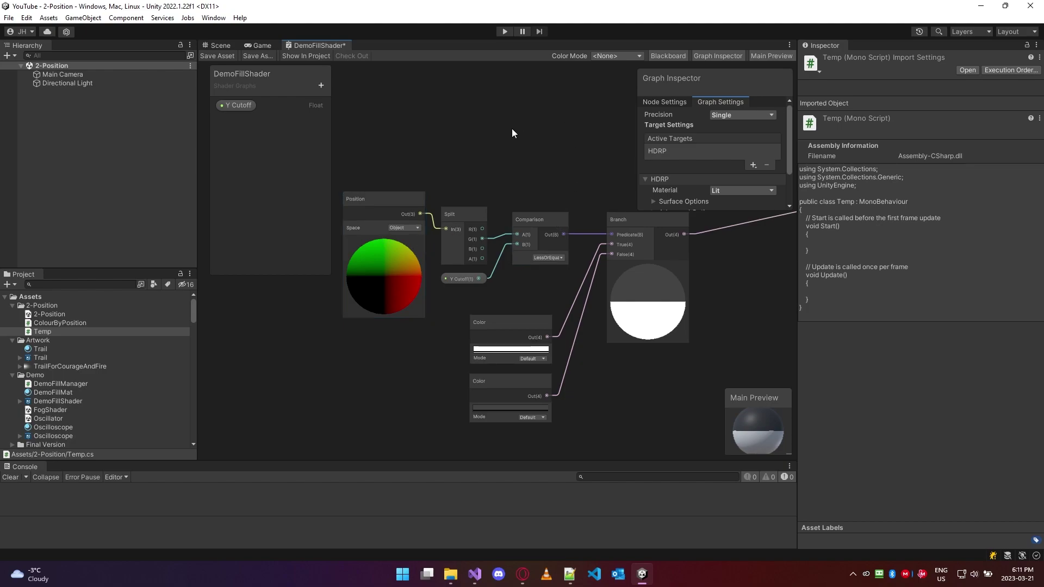
{"action": "left_click", "coordinate": [220, 45]}
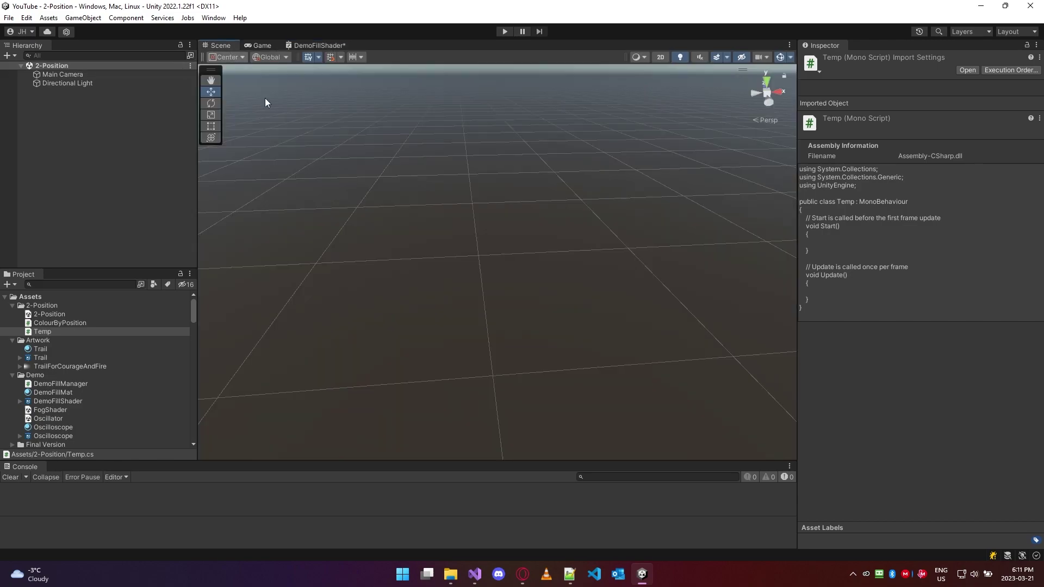
{"action": "right_click", "coordinate": [90, 132]}
{"action": "mouse_move", "coordinate": [157, 285]}
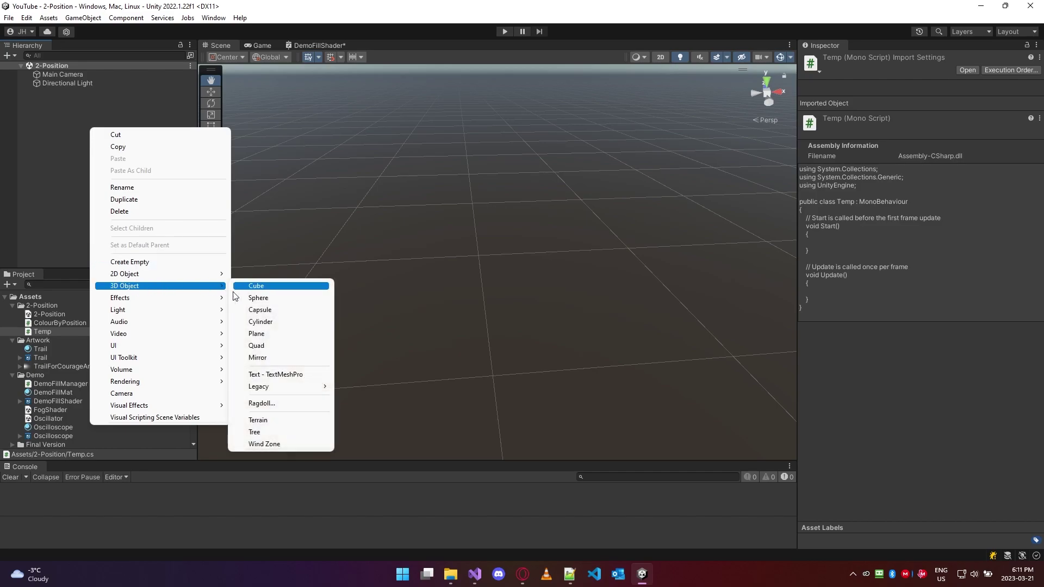
{"action": "left_click", "coordinate": [274, 298]}
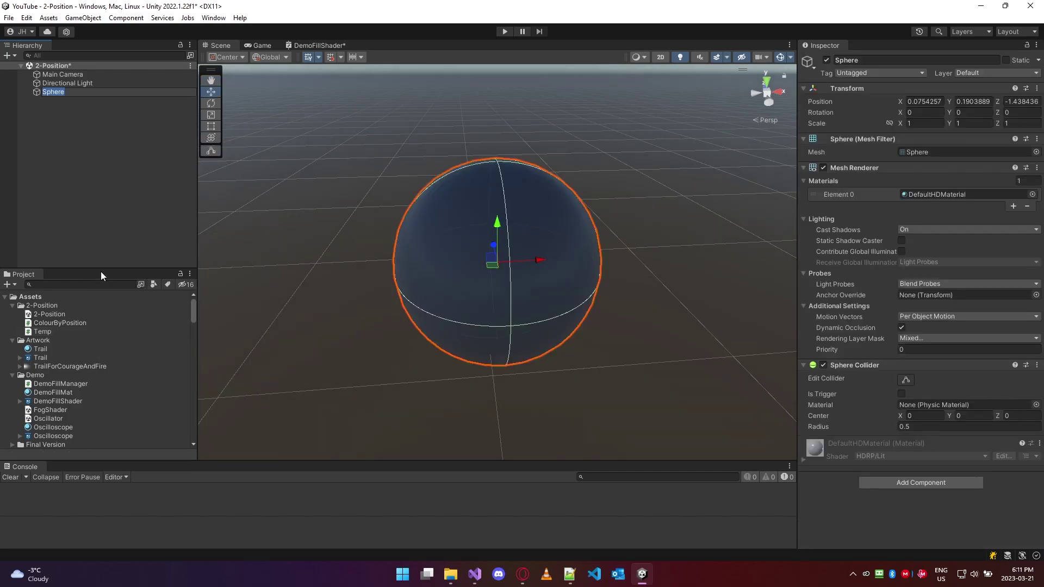
{"action": "left_click", "coordinate": [79, 175]}
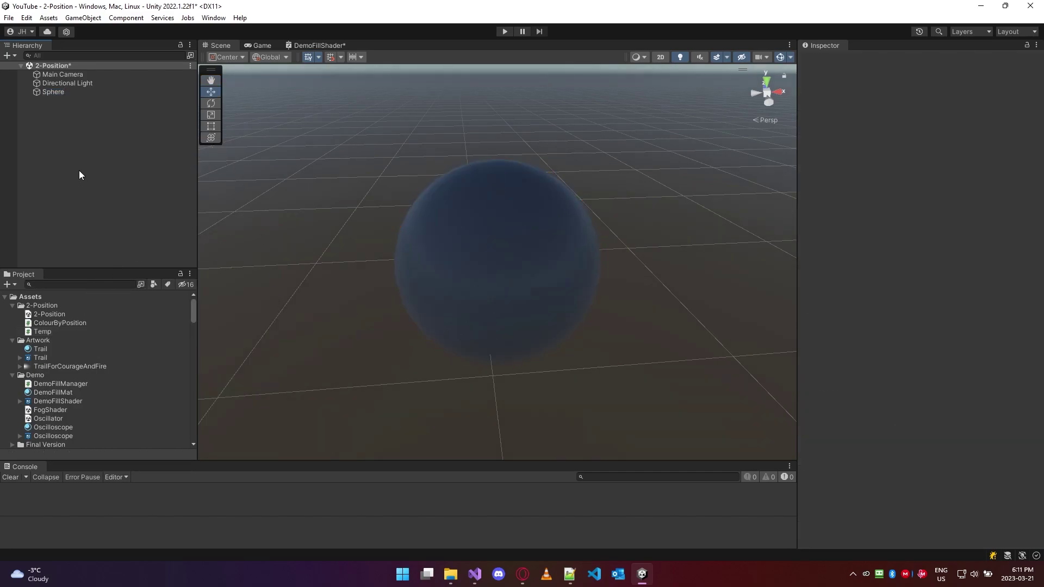
Create a material named PositionMat in the 2-Position folder
{"action": "right_click", "coordinate": [43, 303]}
{"action": "mouse_move", "coordinate": [125, 13]}
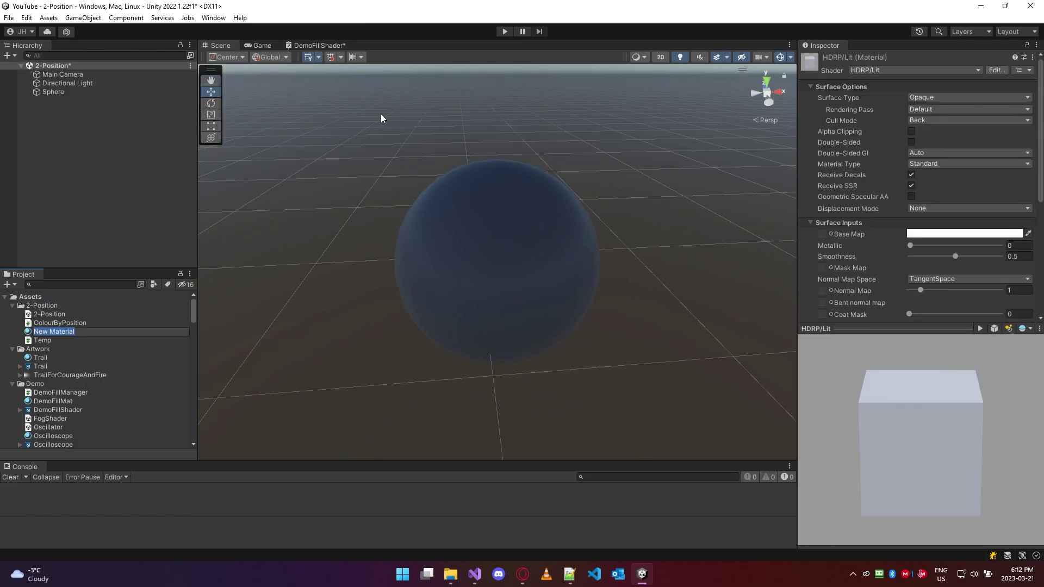
{"action": "type", "text": "PositionMaterial"}
{"action": "key", "text": "BackSpace"}
{"action": "key", "text": "BackSpace"}
{"action": "key", "text": "BackSpace"}
{"action": "key", "text": "BackSpace"}
{"action": "key", "text": "Return"}
Create a default New Shader Graph in 2-Position, then delete it
{"action": "right_click", "coordinate": [45, 302]}
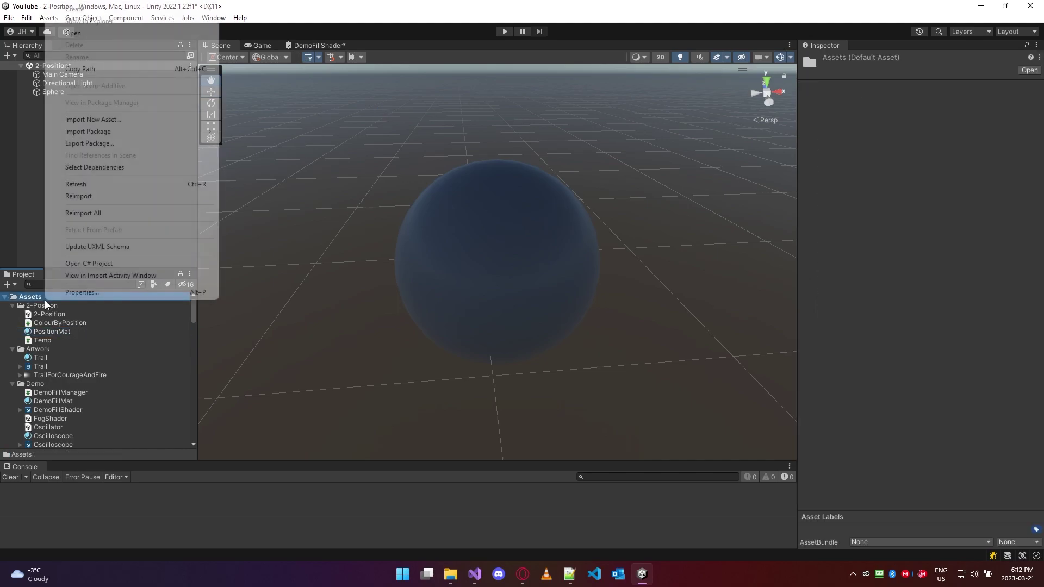
{"action": "right_click", "coordinate": [44, 305]}
{"action": "mouse_move", "coordinate": [100, 14]}
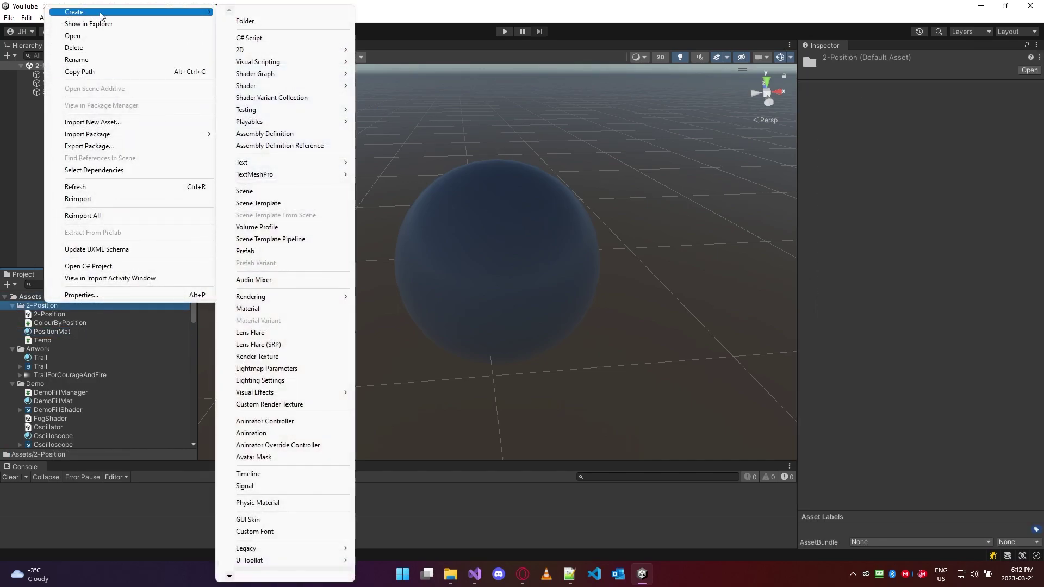
{"action": "mouse_move", "coordinate": [280, 77]}
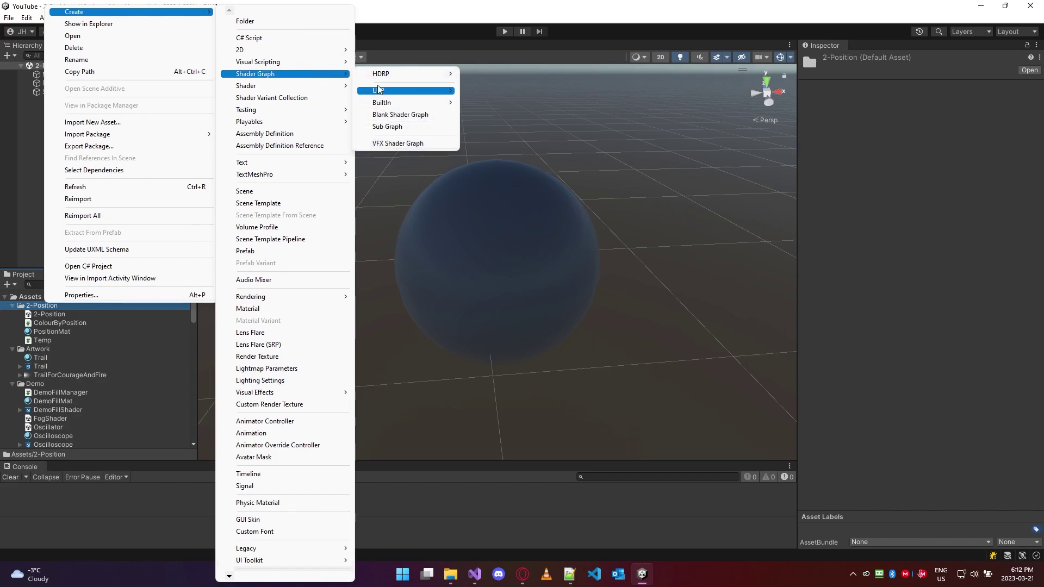
{"action": "mouse_move", "coordinate": [379, 89]}
{"action": "left_click", "coordinate": [520, 74]}
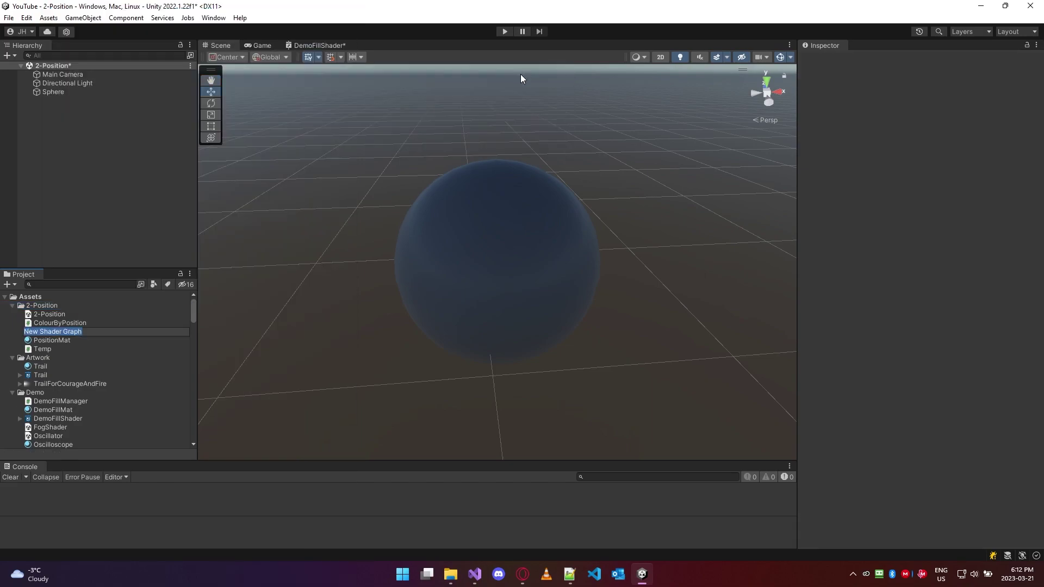
{"action": "left_click", "coordinate": [74, 348]}
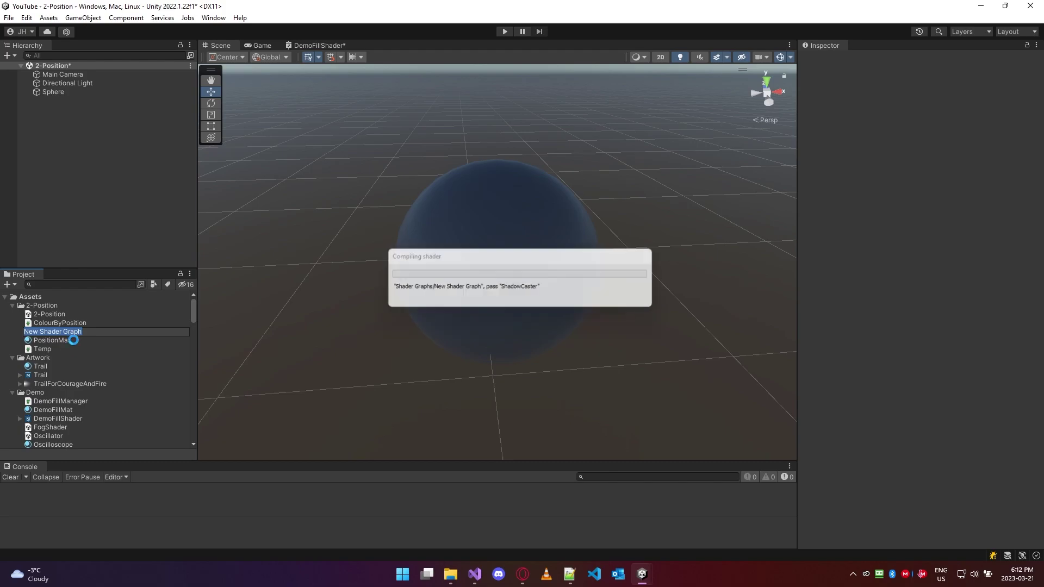
{"action": "left_click", "coordinate": [70, 331]}
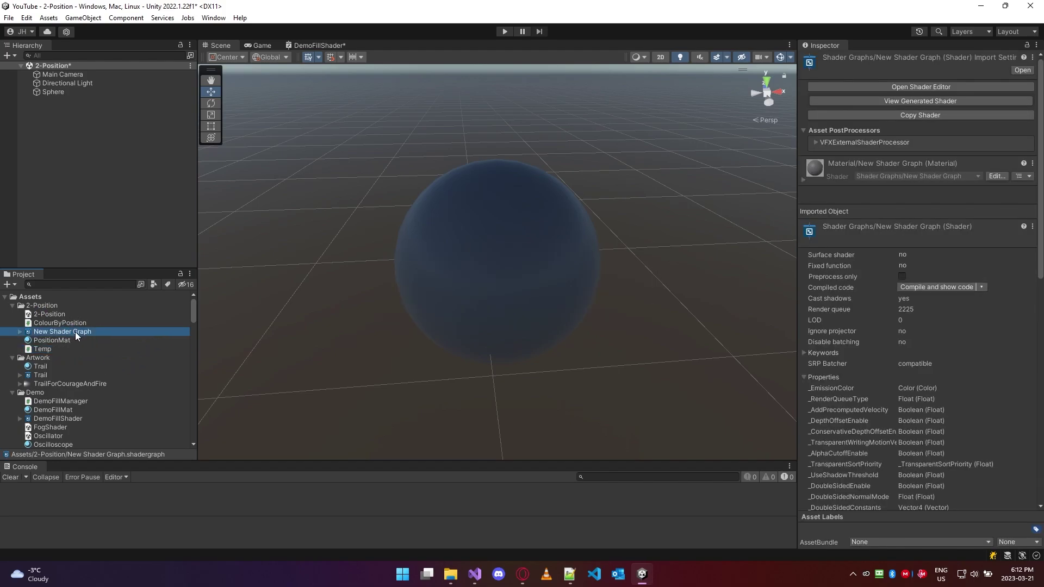
{"action": "left_click", "coordinate": [82, 339]}
{"action": "left_click", "coordinate": [87, 331]}
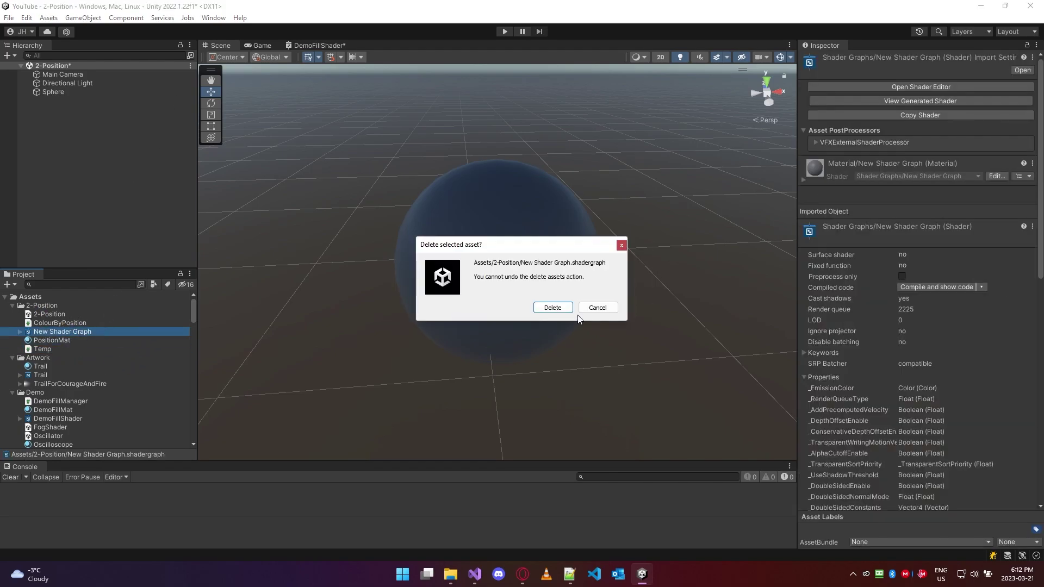
{"action": "left_click", "coordinate": [552, 306]}
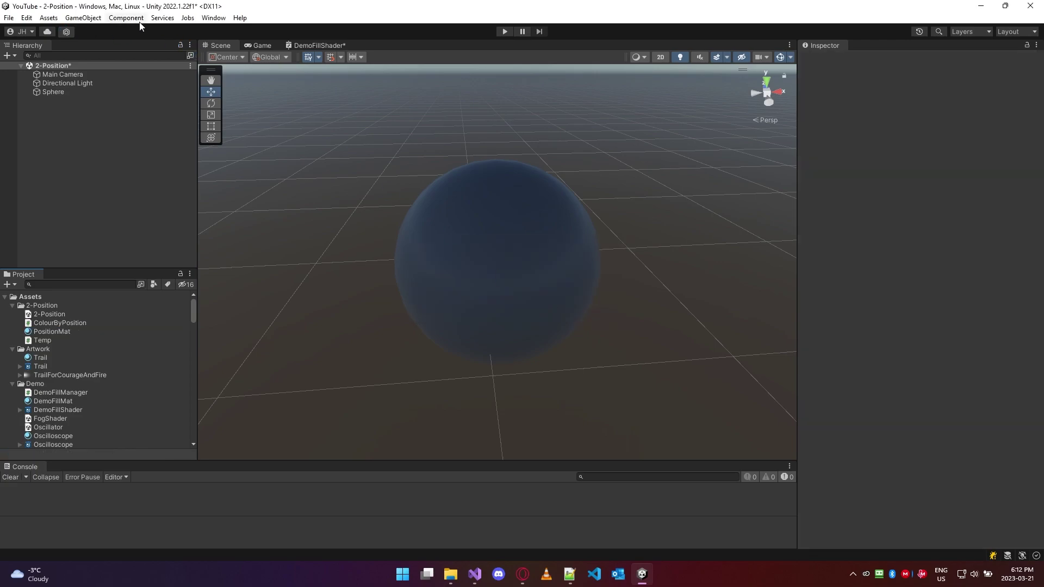
Create an HDRP Unlit Shader Graph named PositionShader in 2-Position
{"action": "right_click", "coordinate": [47, 306]}
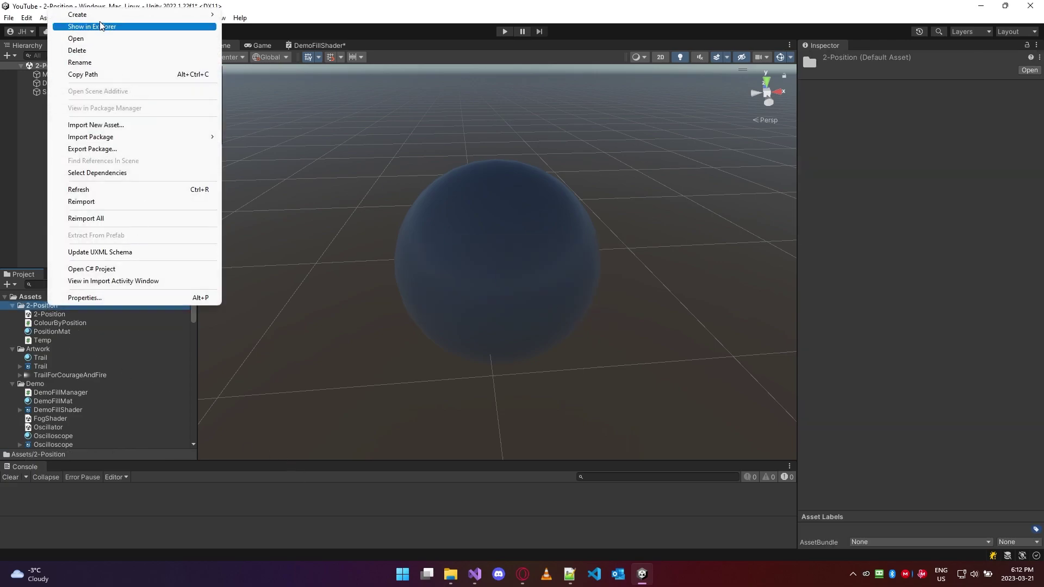
{"action": "mouse_move", "coordinate": [100, 16]}
{"action": "mouse_move", "coordinate": [292, 77]}
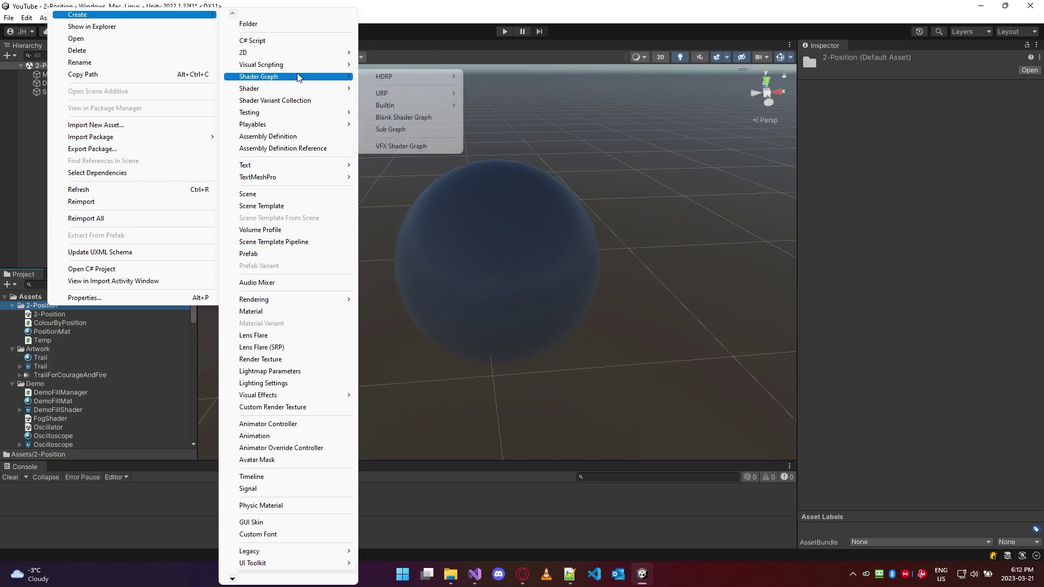
{"action": "mouse_move", "coordinate": [455, 82]}
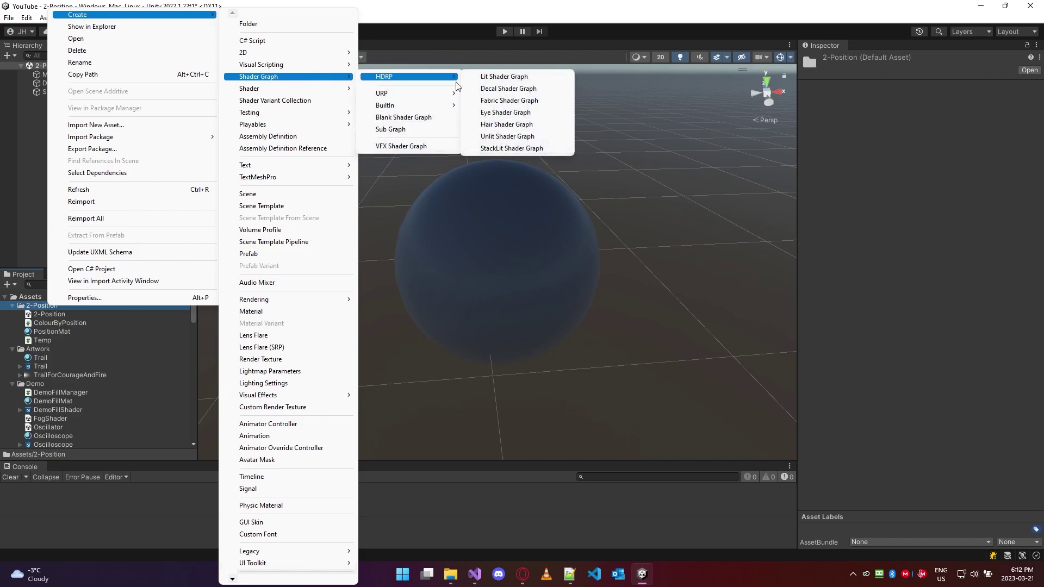
{"action": "left_click", "coordinate": [527, 137]}
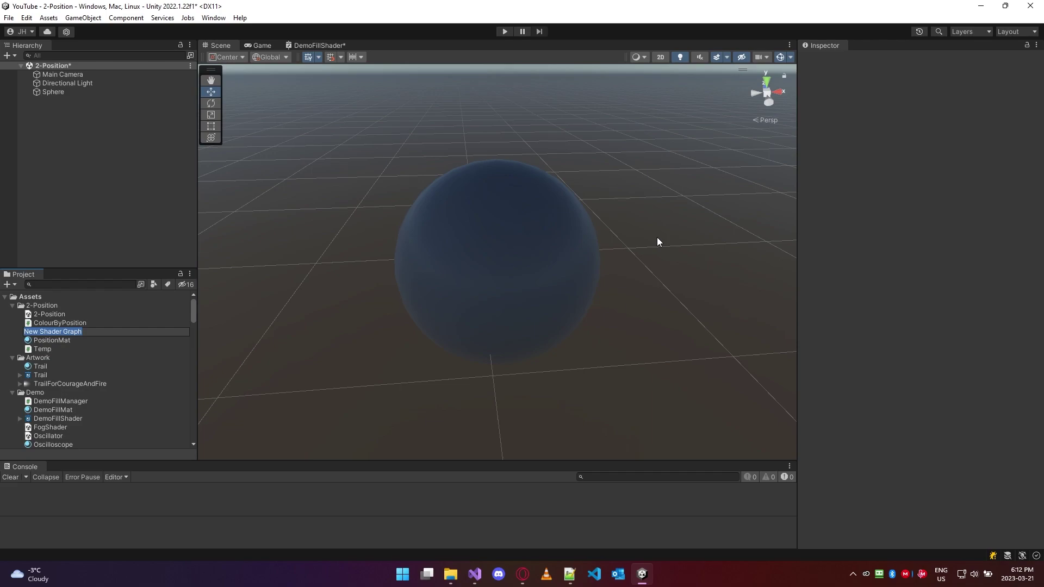
{"action": "type", "text": "PositionShader"}
{"action": "key", "text": "Return"}
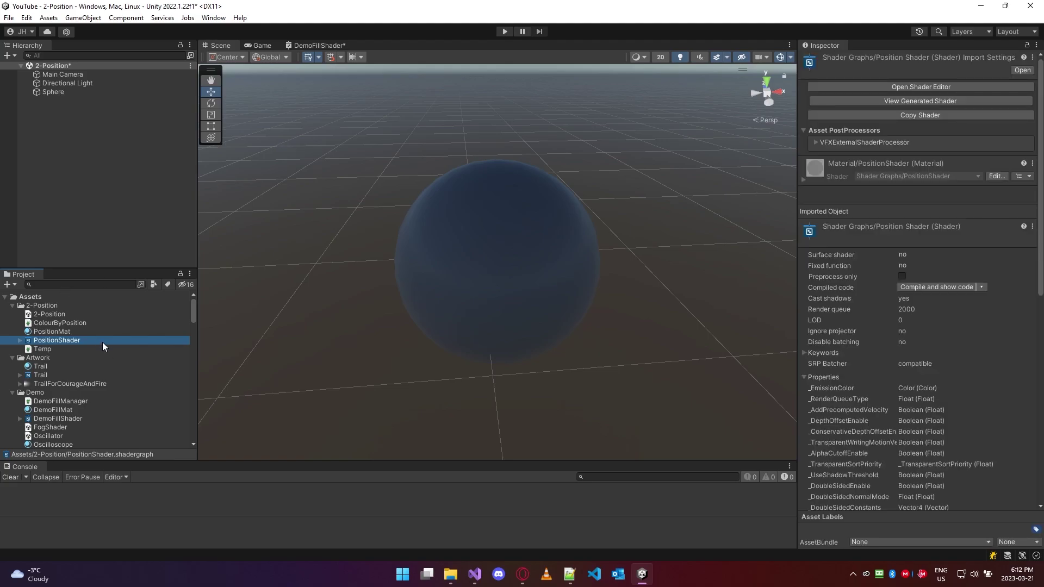
Open PositionShader and add a Position node to its graph
{"action": "double_click", "coordinate": [96, 339]}
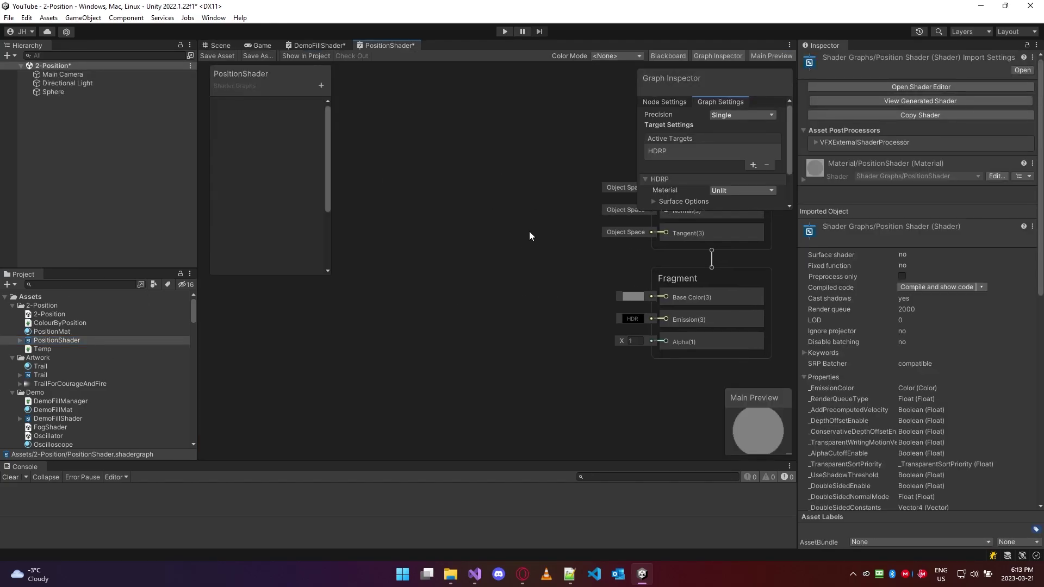
{"action": "key", "text": "space"}
{"action": "type", "text": "posi"}
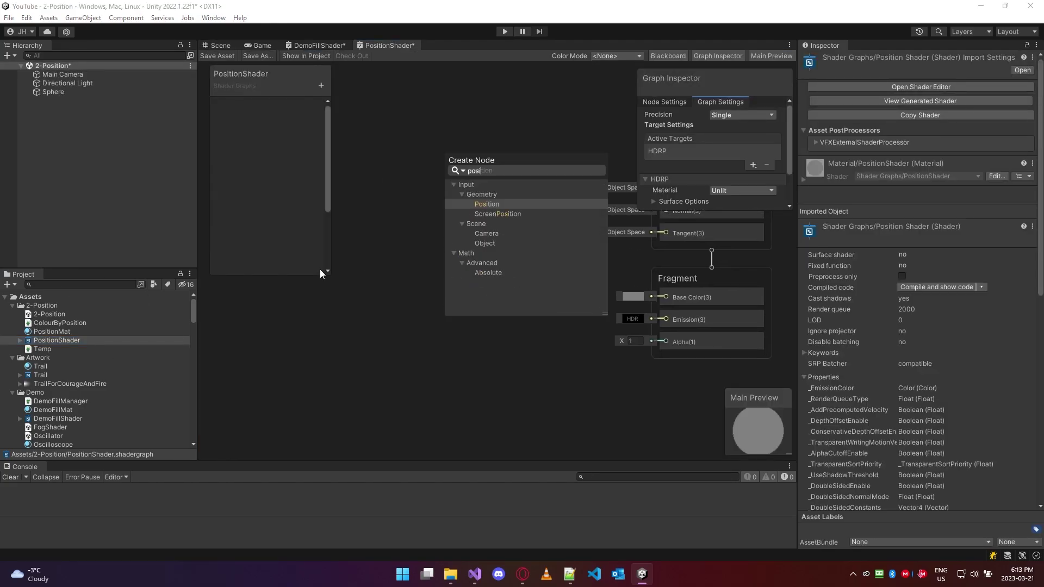
{"action": "type", "text": "toi"}
{"action": "key", "text": "BackSpace"}
{"action": "key", "text": "Return"}
{"action": "middle_click_drag", "start_coordinate": [541, 212], "coordinate": [465, 205]}
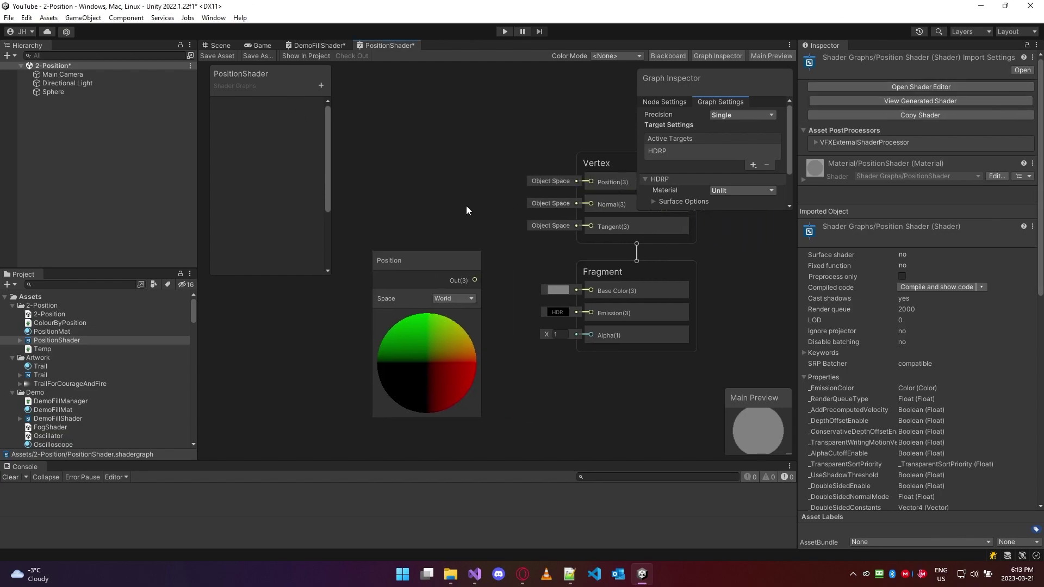
Wire Position into Base Color with Space set to Object, save the graph, and return to the Scene
{"action": "left_click_drag", "start_coordinate": [474, 281], "coordinate": [589, 291]}
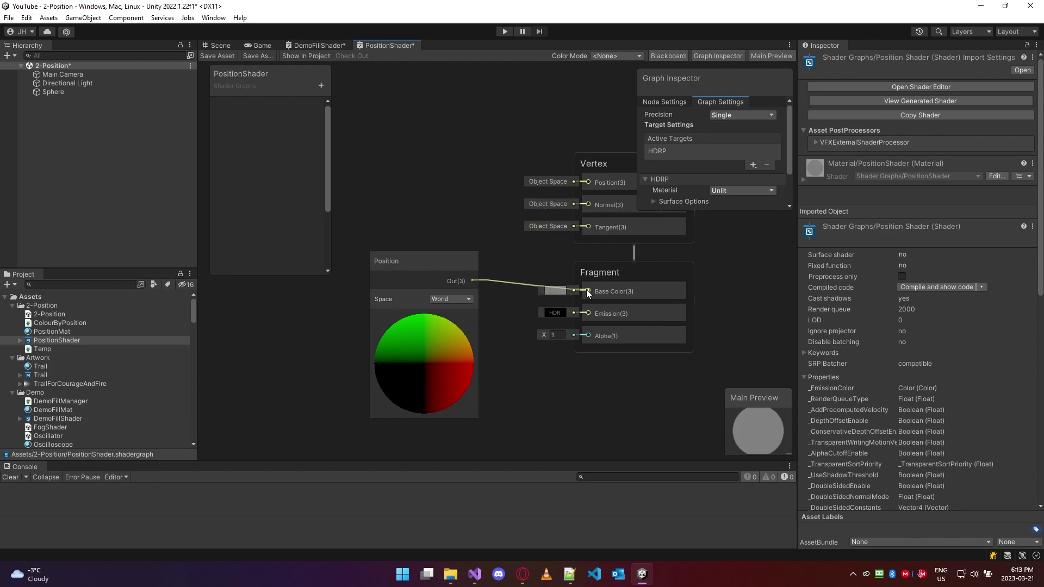
{"action": "left_click", "coordinate": [452, 299]}
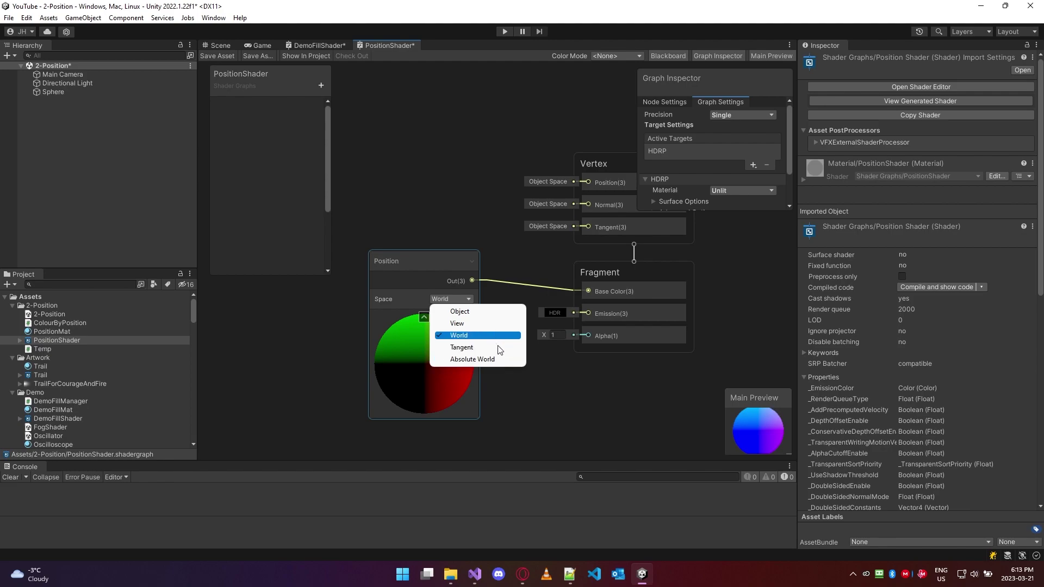
{"action": "left_click", "coordinate": [485, 313]}
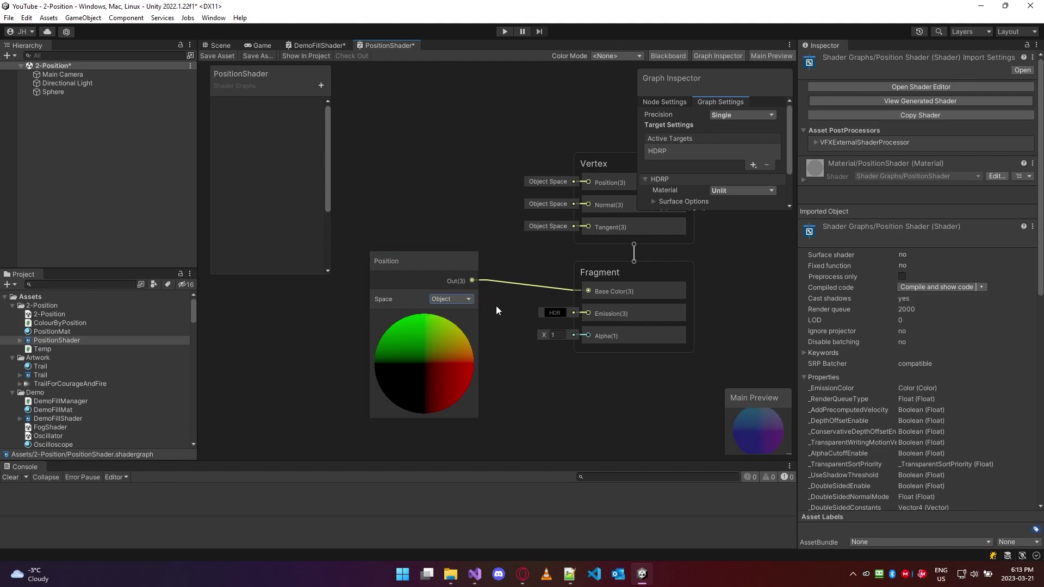
{"action": "left_click", "coordinate": [220, 57]}
{"action": "left_click", "coordinate": [406, 315]}
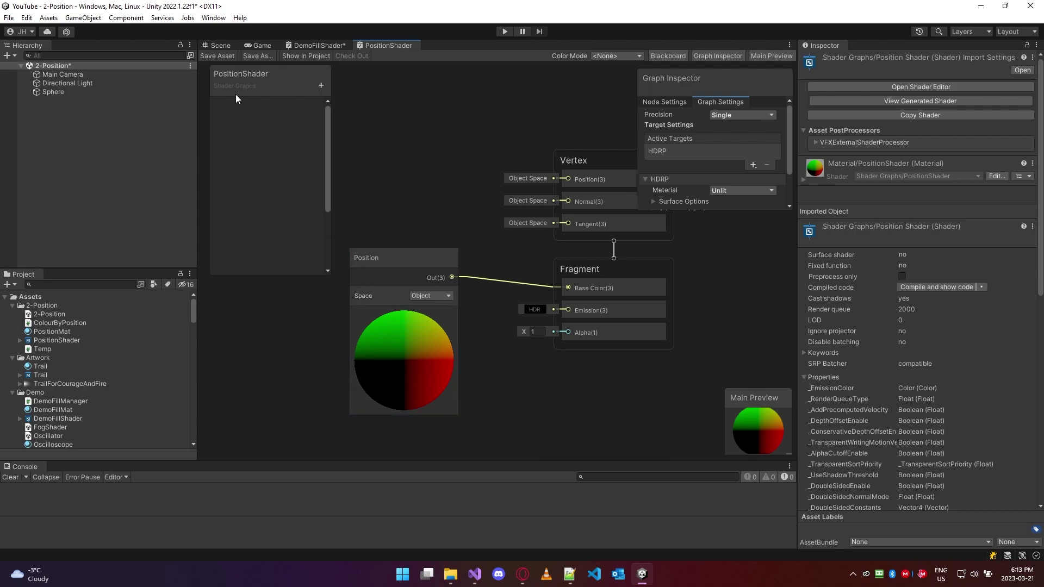
{"action": "left_click", "coordinate": [219, 47]}
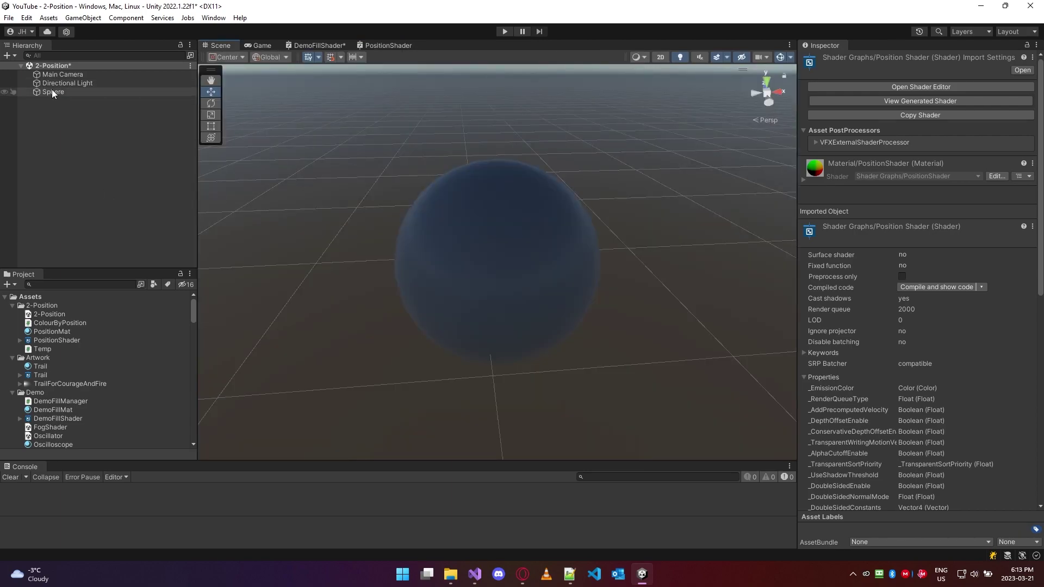
Drag PositionMat onto the sphere and orbit to see its green, red and black colours
{"action": "left_click", "coordinate": [61, 339]}
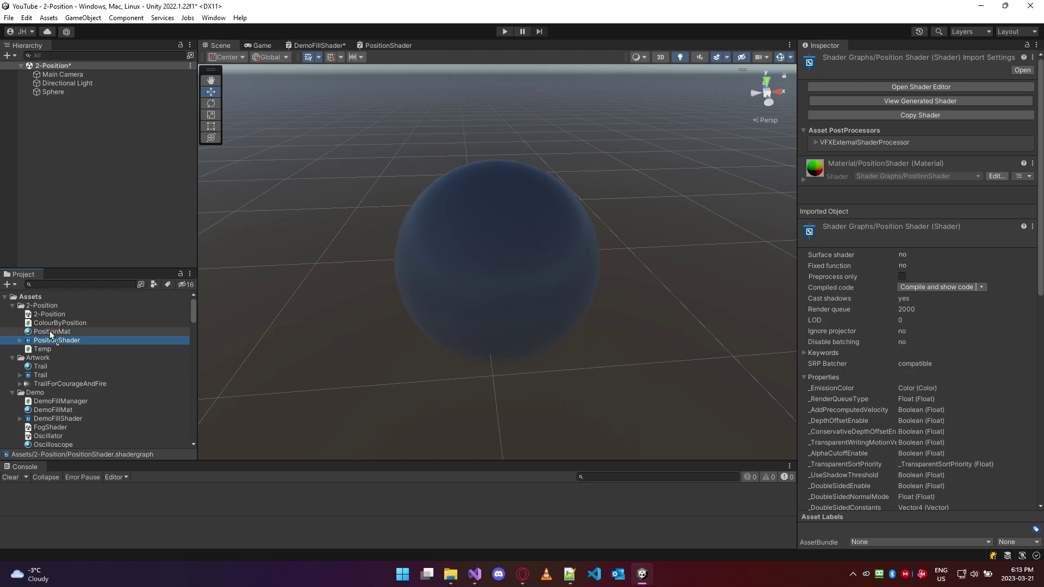
{"action": "left_click_drag", "start_coordinate": [47, 332], "coordinate": [479, 252]}
{"action": "right_click_drag", "start_coordinate": [618, 328], "coordinate": [525, 231]}
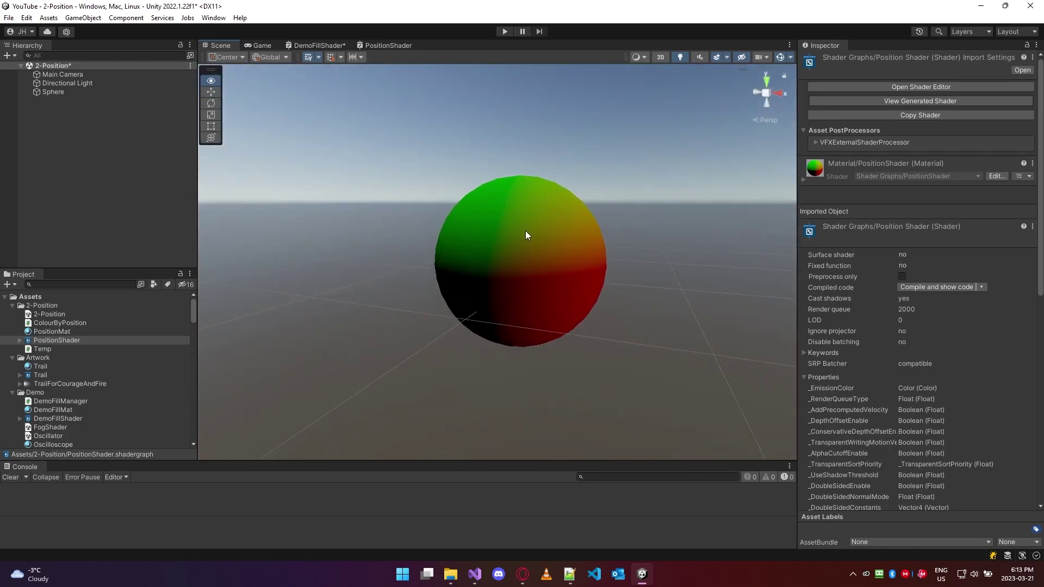
View the PositionShader graph, then go back to the Scene and orbit the position-coloured sphere
{"action": "left_click", "coordinate": [380, 45]}
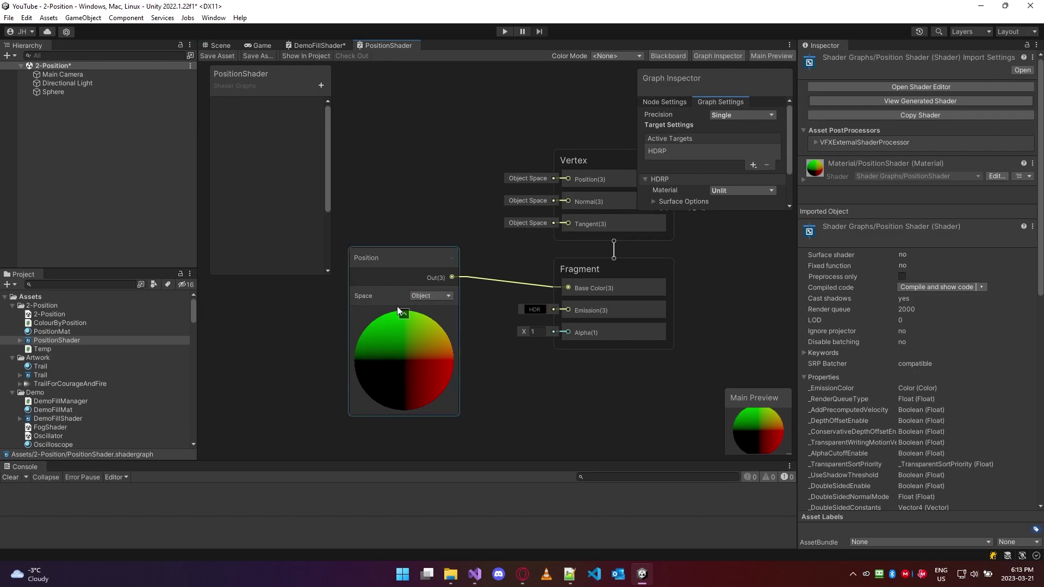
{"action": "left_click", "coordinate": [216, 45]}
{"action": "right_click_drag", "start_coordinate": [505, 247], "coordinate": [407, 66]}
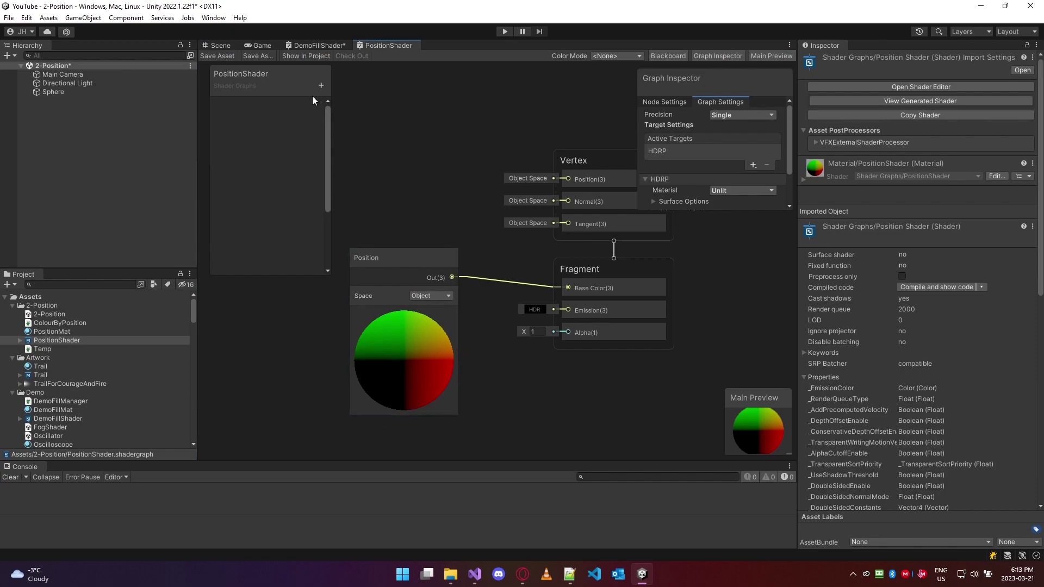
{"action": "left_click", "coordinate": [213, 46]}
{"action": "left_click_drag", "start_coordinate": [508, 232], "coordinate": [825, 259], "text": "alt"}
{"action": "scroll", "coordinate": [670, 270], "scroll_direction": "down", "scroll_amount": 5}
{"action": "scroll", "coordinate": [663, 256], "scroll_direction": "up", "scroll_amount": 3}
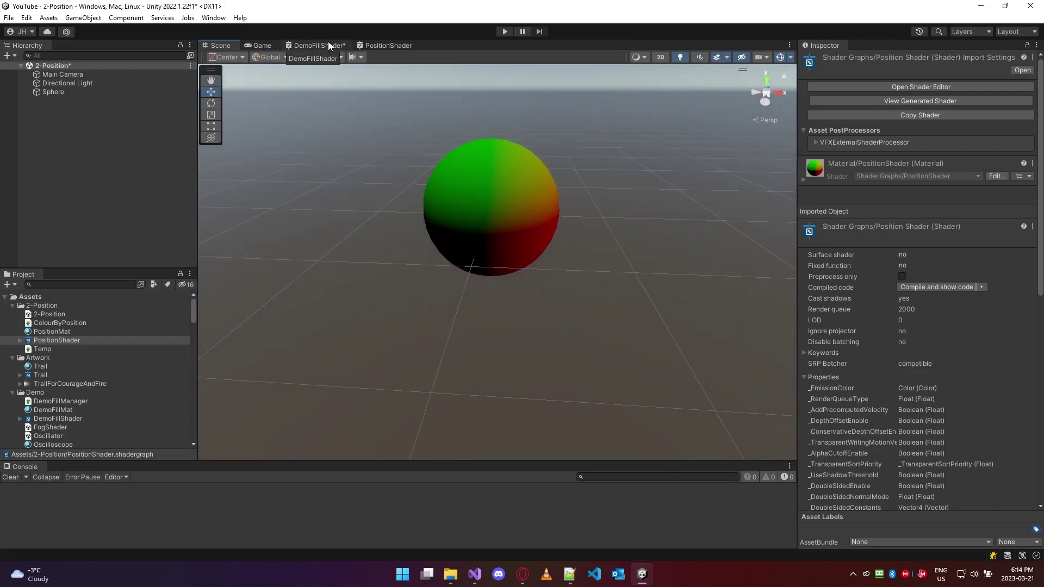
{"action": "left_click_drag", "start_coordinate": [543, 222], "coordinate": [543, 186], "text": "alt"}
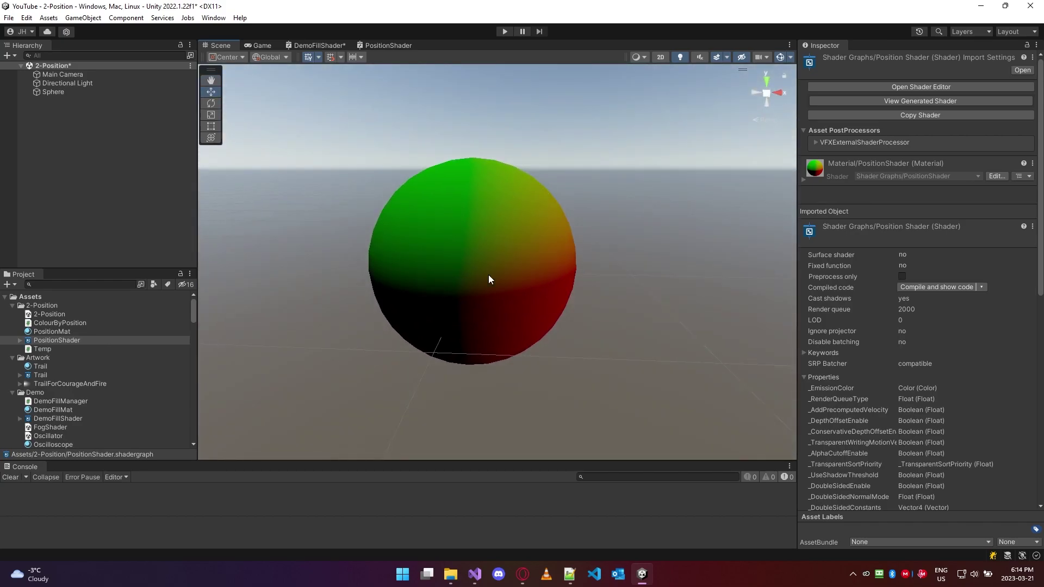
{"action": "left_click_drag", "start_coordinate": [489, 279], "coordinate": [533, 272], "text": "alt"}
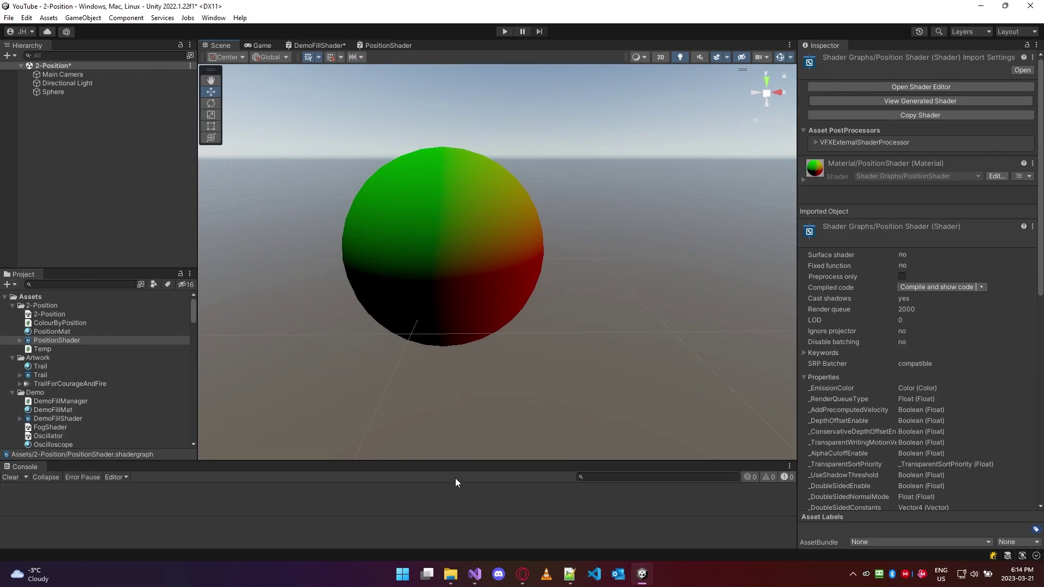
Bring up ColourByPosition.cs in Visual Studio and highlight LateUpdate and the material colour assignment
{"action": "left_click", "coordinate": [474, 574]}
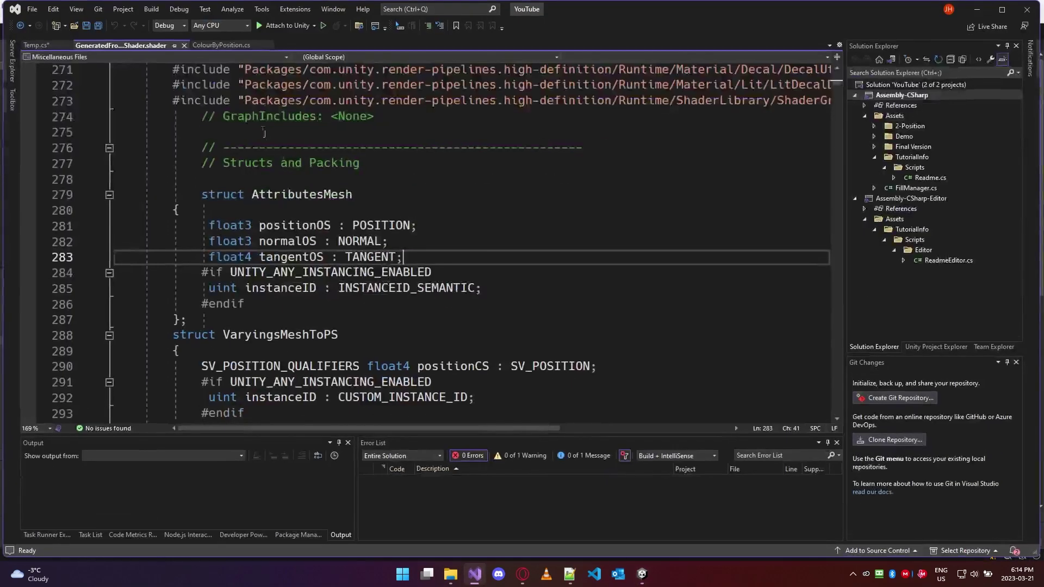
{"action": "left_click", "coordinate": [223, 46]}
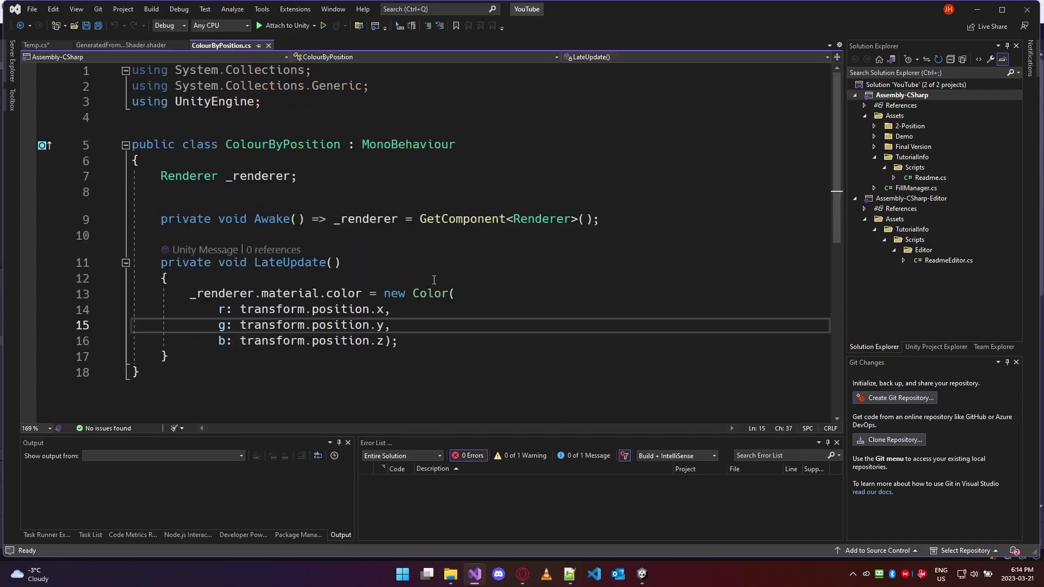
{"action": "left_click", "coordinate": [375, 264]}
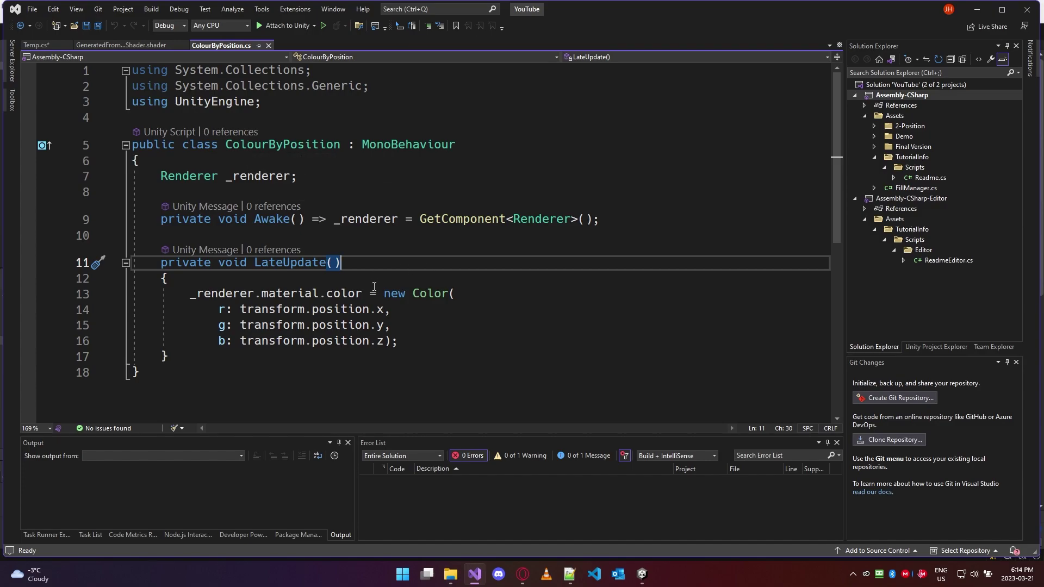
{"action": "left_click", "coordinate": [379, 311]}
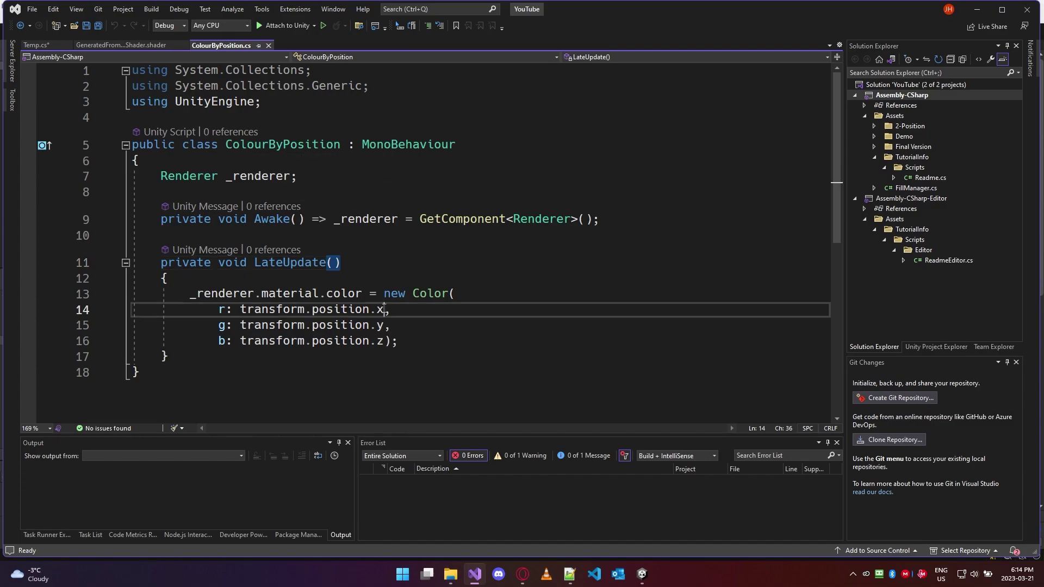
{"action": "left_click", "coordinate": [312, 294]}
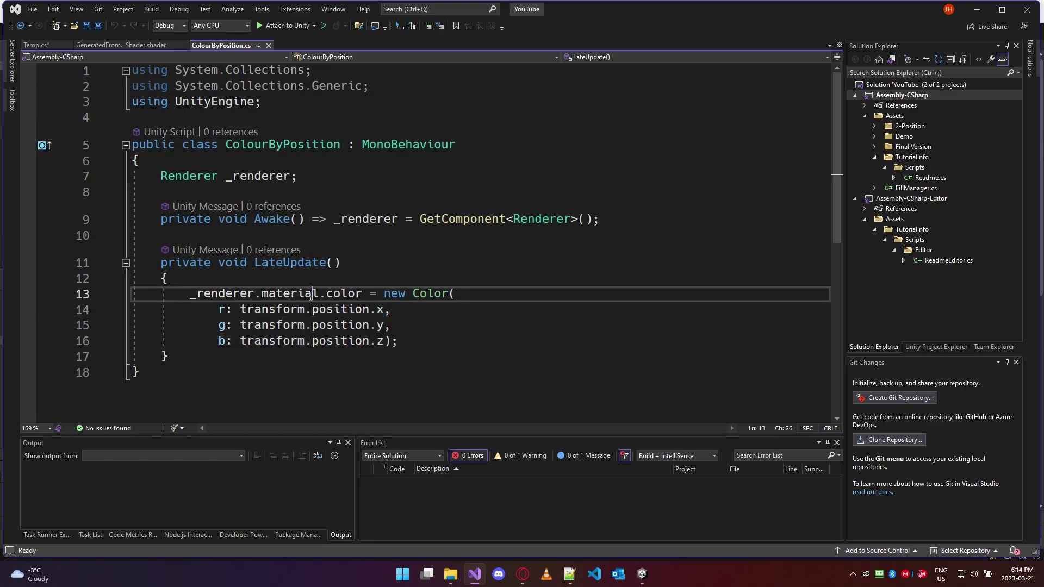
{"action": "double_click", "coordinate": [273, 294]}
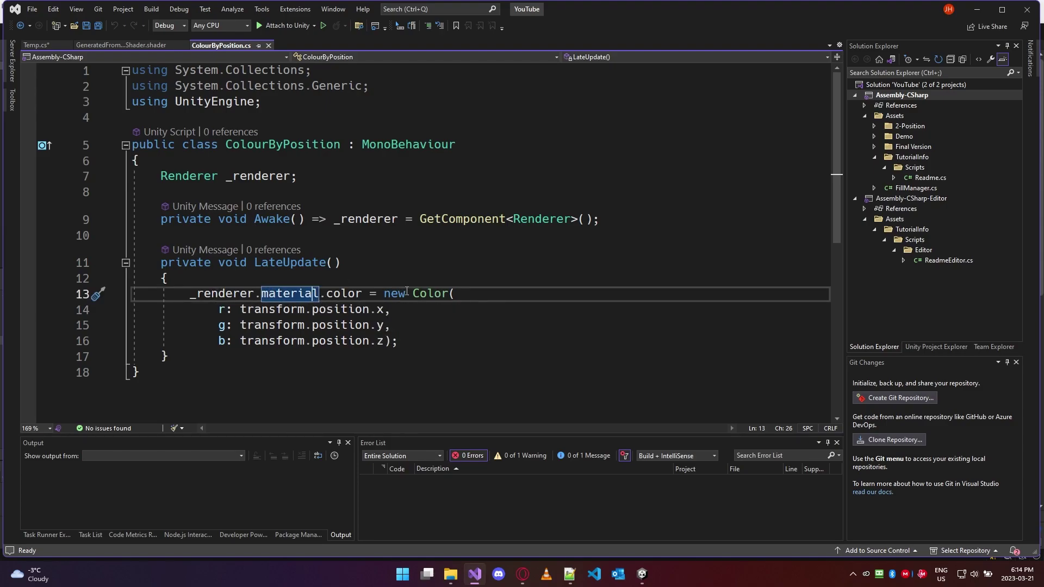
{"action": "double_click", "coordinate": [266, 262]}
Highlight the x, g and z position components on lines 14–16, then return to Unity
{"action": "key", "text": "End"}
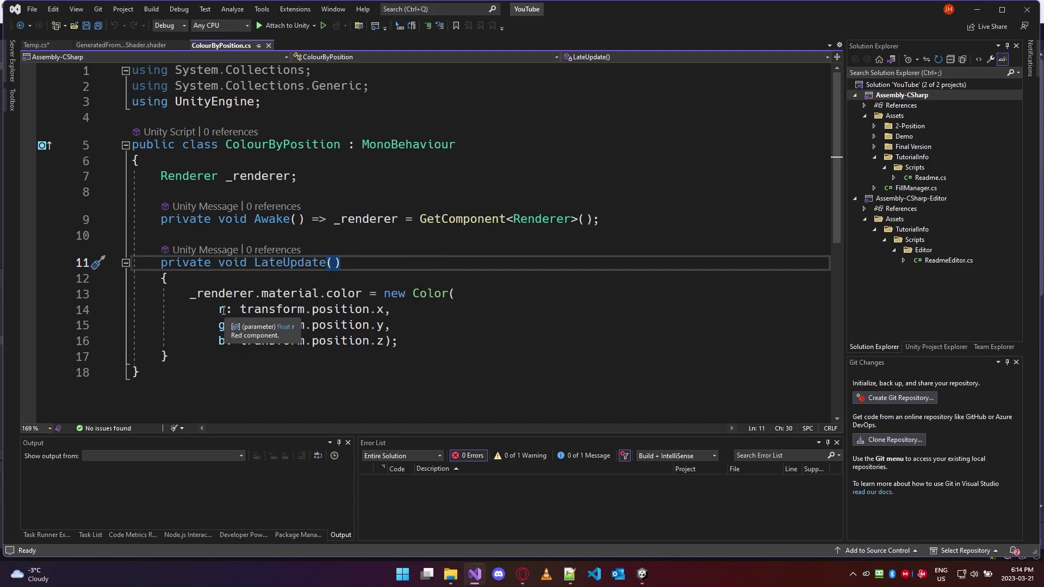
{"action": "double_click", "coordinate": [380, 310]}
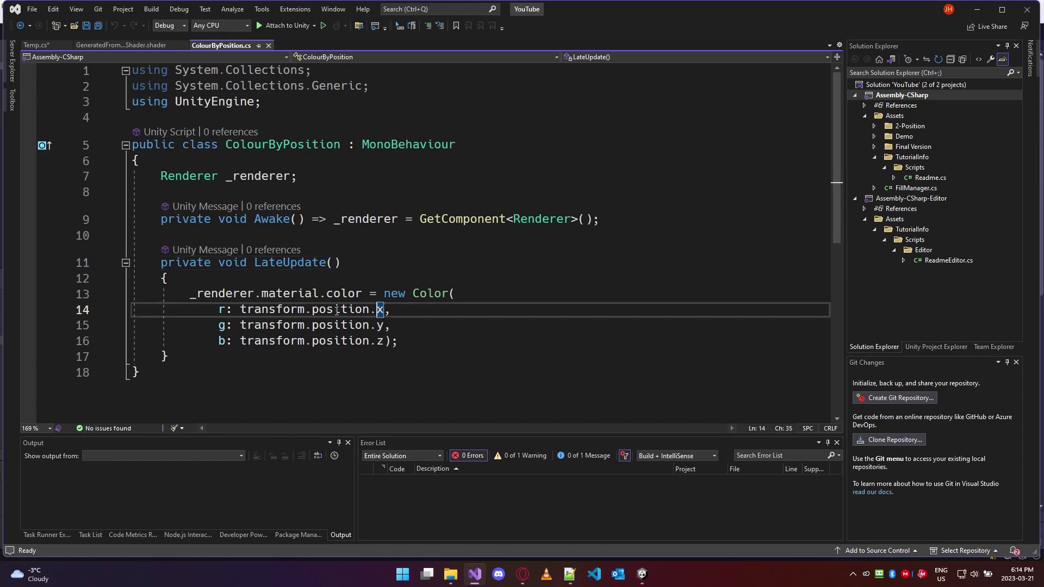
{"action": "double_click", "coordinate": [221, 325]}
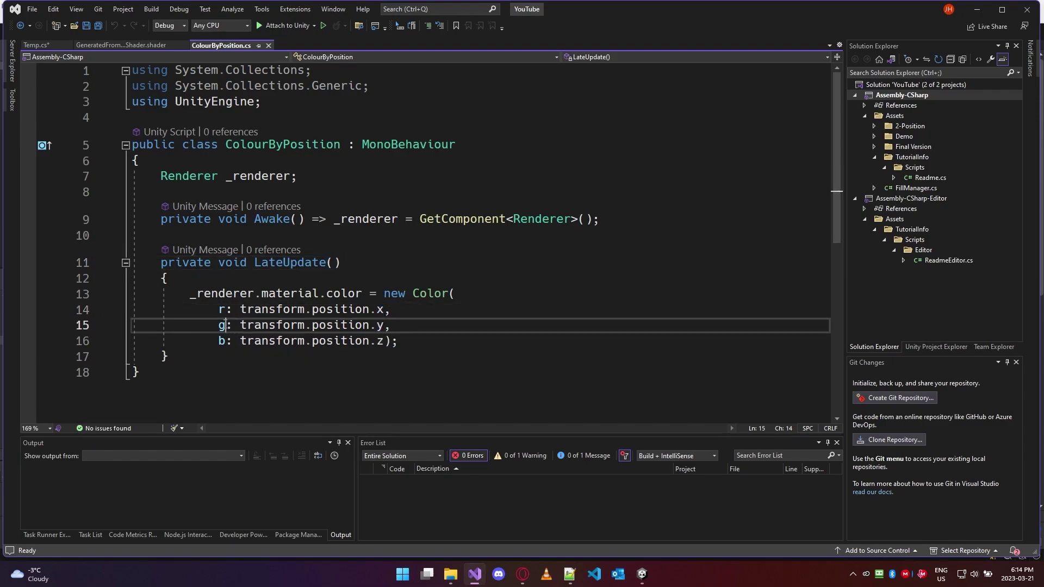
{"action": "double_click", "coordinate": [381, 342]}
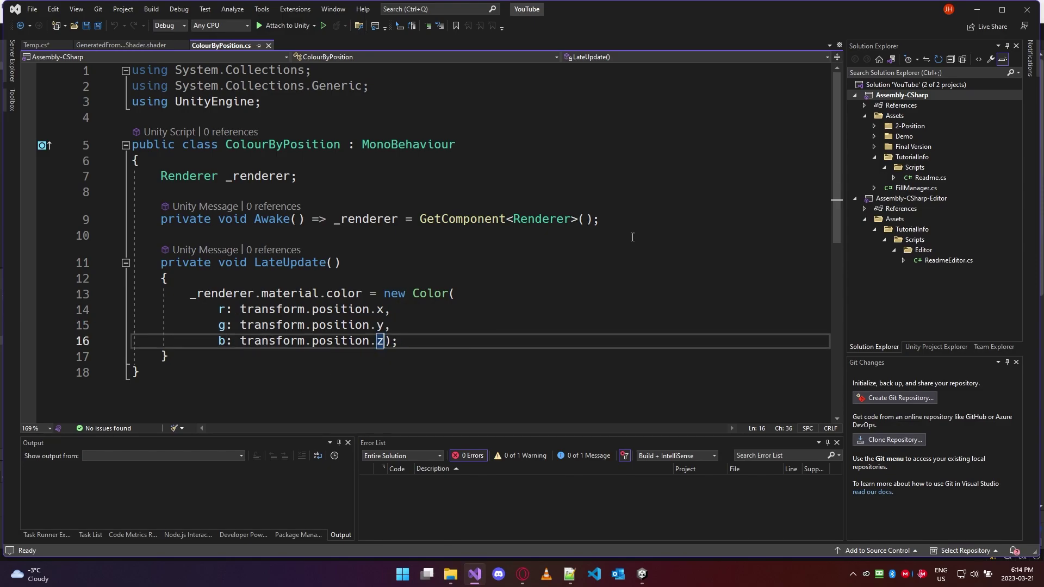
{"action": "left_click", "coordinate": [977, 9]}
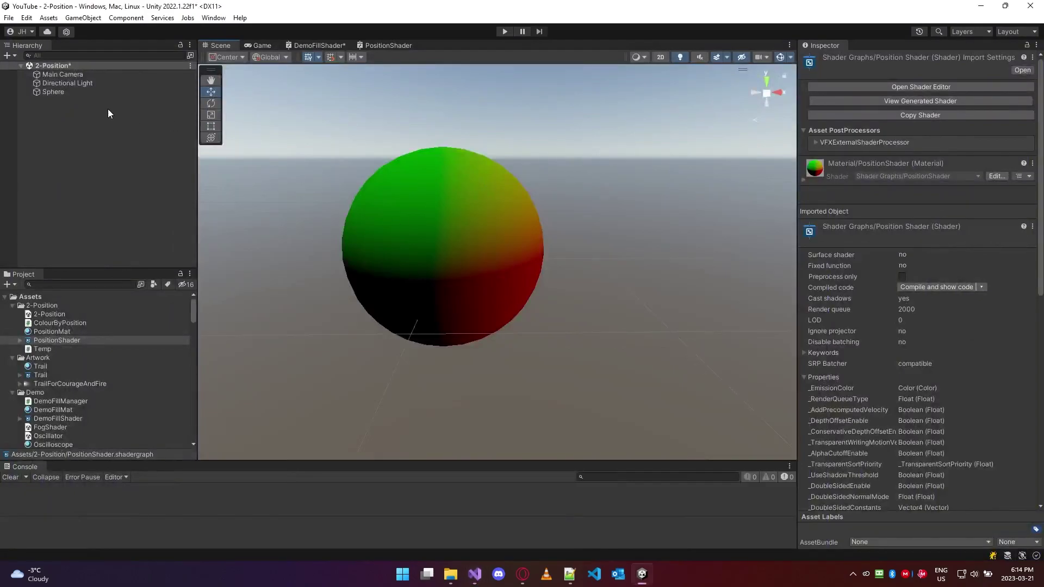
Create a 3D sphere from the Hierarchy context menu and name it SampleSphere
{"action": "right_click", "coordinate": [86, 107]}
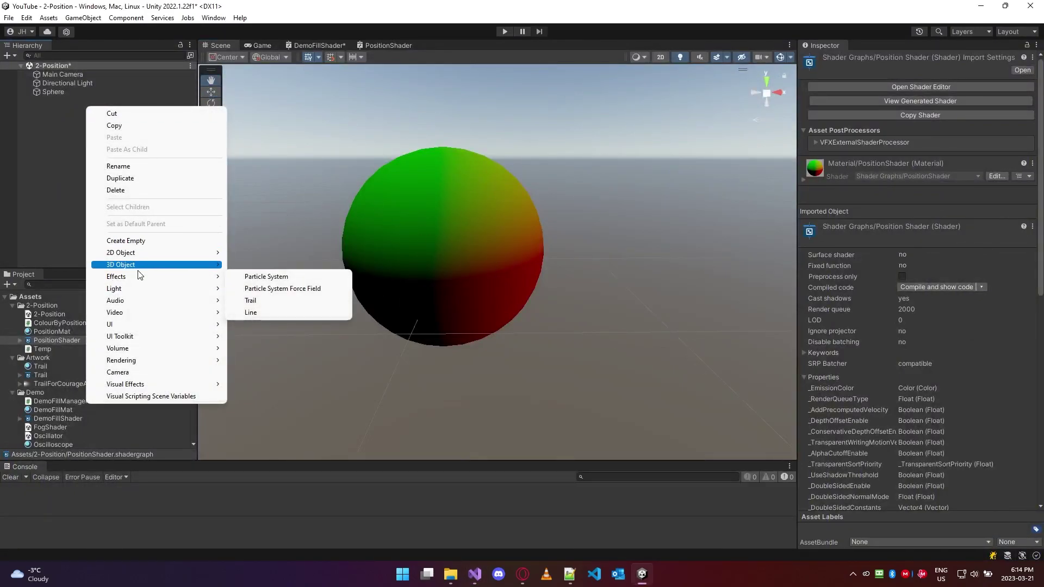
{"action": "mouse_move", "coordinate": [187, 264]}
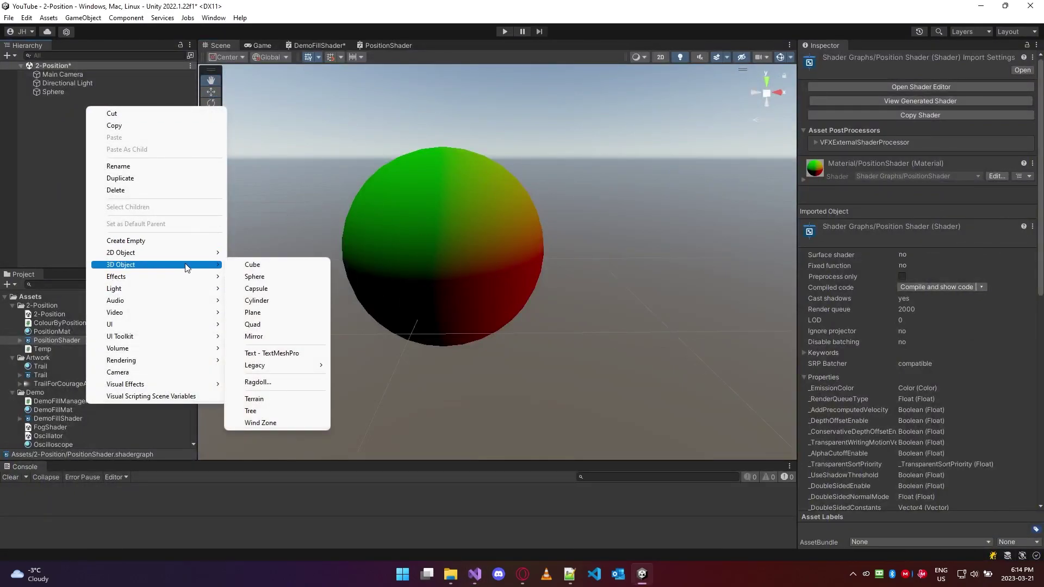
{"action": "left_click", "coordinate": [271, 277]}
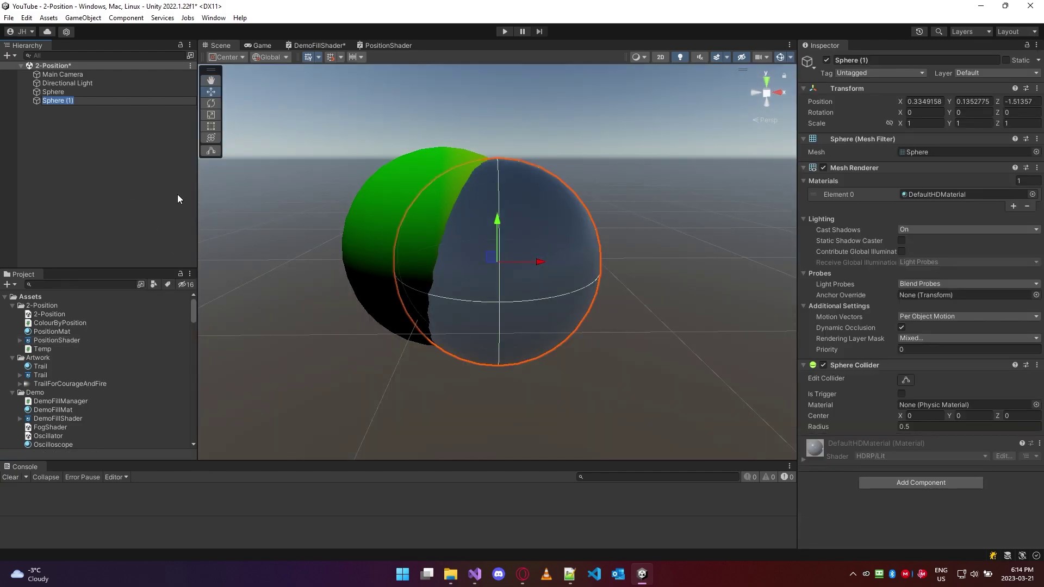
{"action": "key", "text": "BackSpace"}
{"action": "type", "text": "SampleSphere"}
{"action": "key", "text": "Return"}
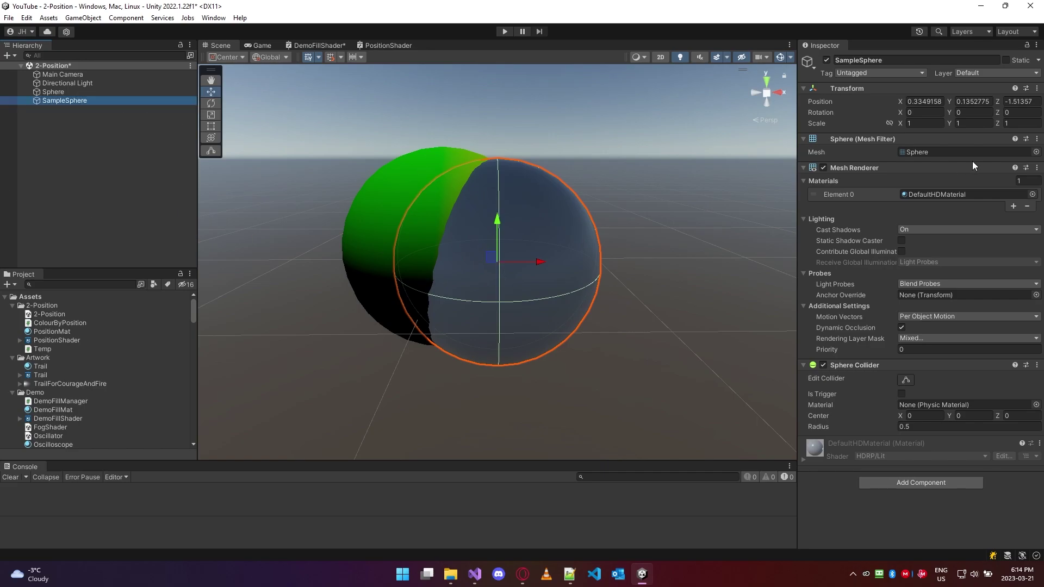
Attach the ColourByPosition script to SampleSphere and set its scale to 0.1 on all axes
{"action": "left_click", "coordinate": [54, 323]}
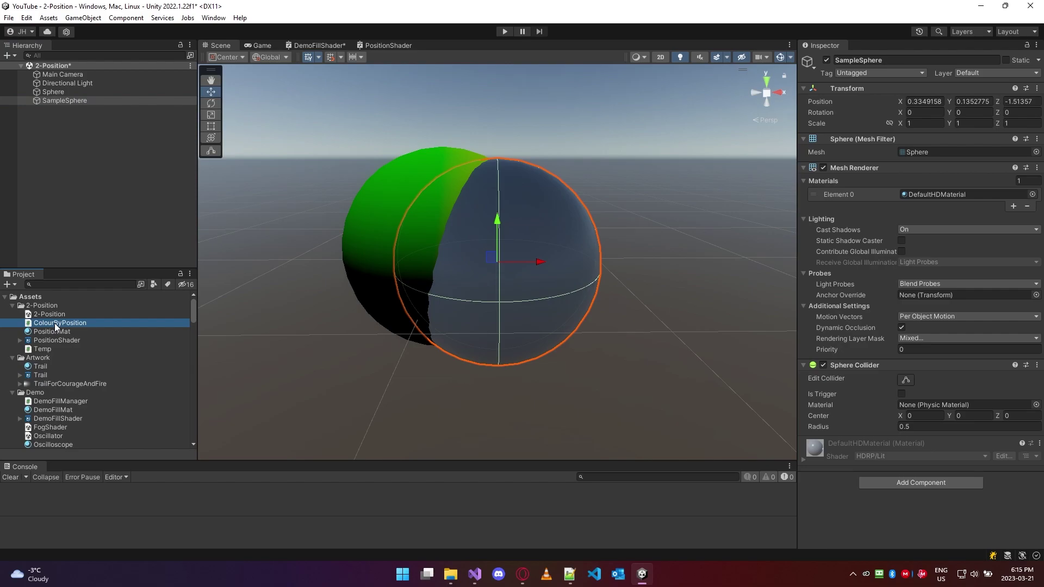
{"action": "left_click_drag", "start_coordinate": [57, 325], "coordinate": [61, 102]}
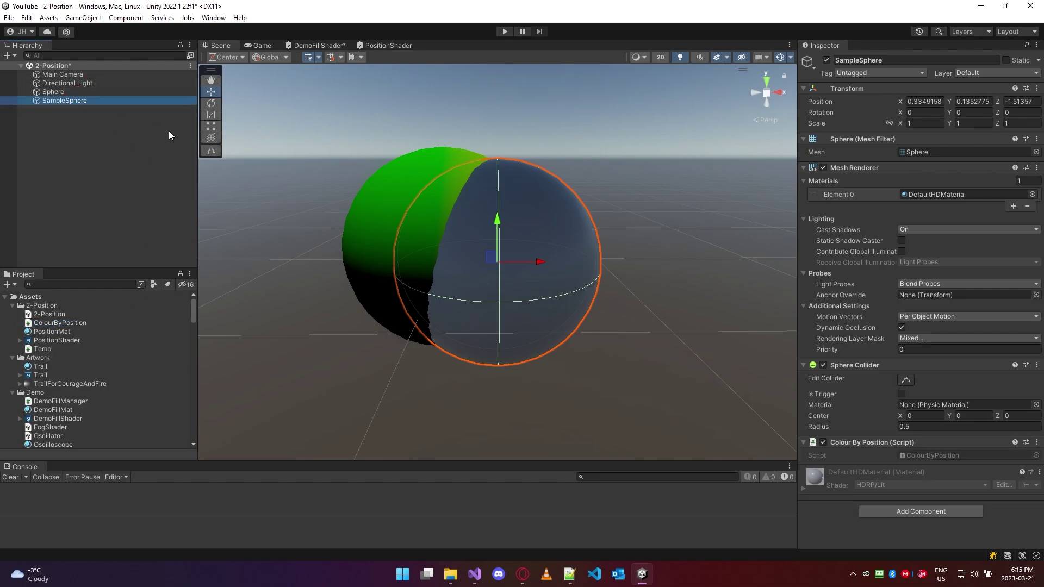
{"action": "left_click", "coordinate": [914, 123]}
{"action": "type", "text": ".1"}
{"action": "key", "text": "Tab"}
{"action": "type", "text": ".1"}
{"action": "key", "text": "Tab"}
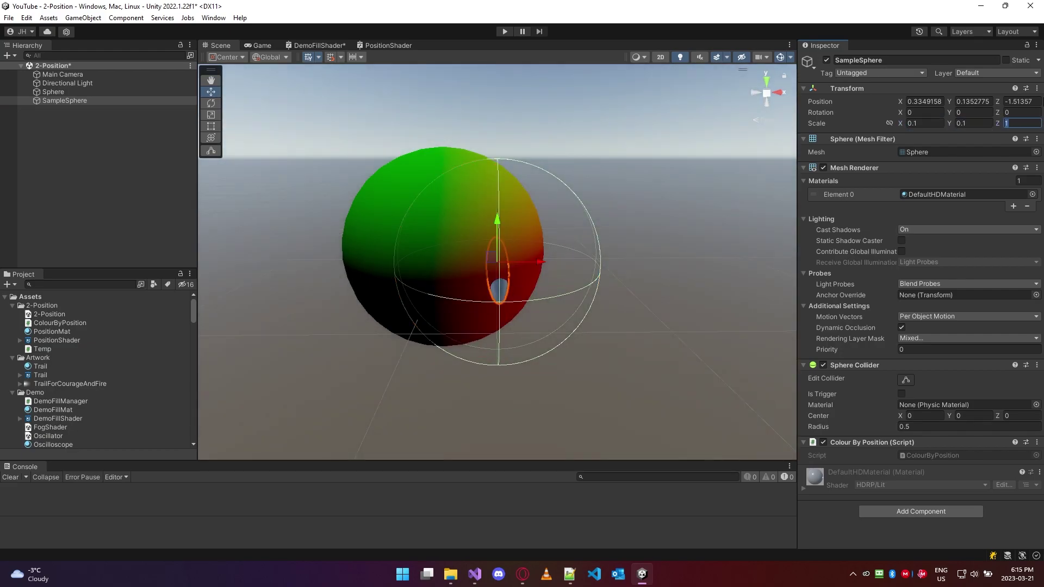
{"action": "type", "text": ".1"}
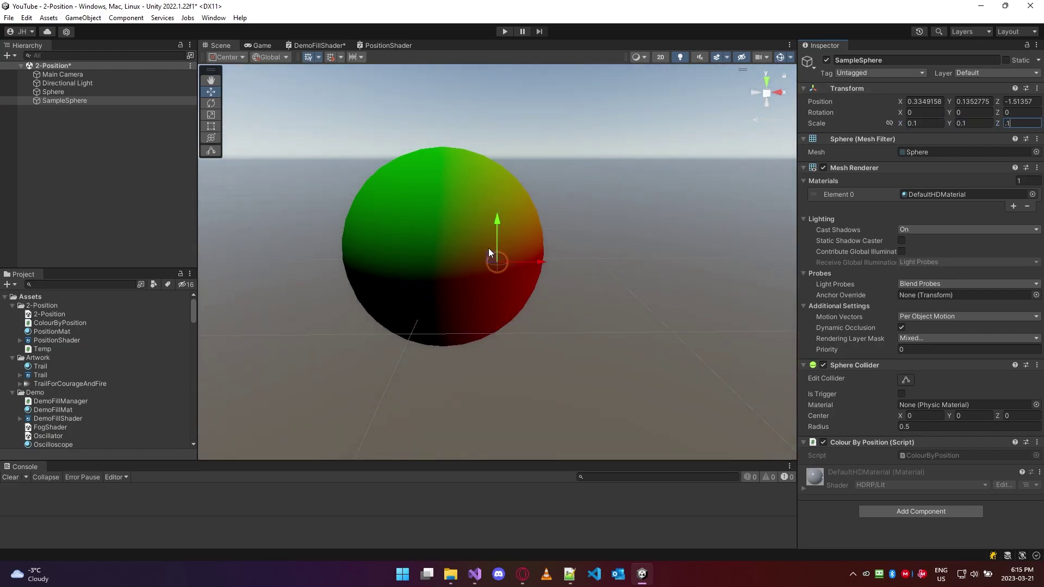
Move SampleSphere right of the big Sphere and reset the big Sphere's Transform
{"action": "left_click_drag", "start_coordinate": [492, 249], "coordinate": [572, 251]}
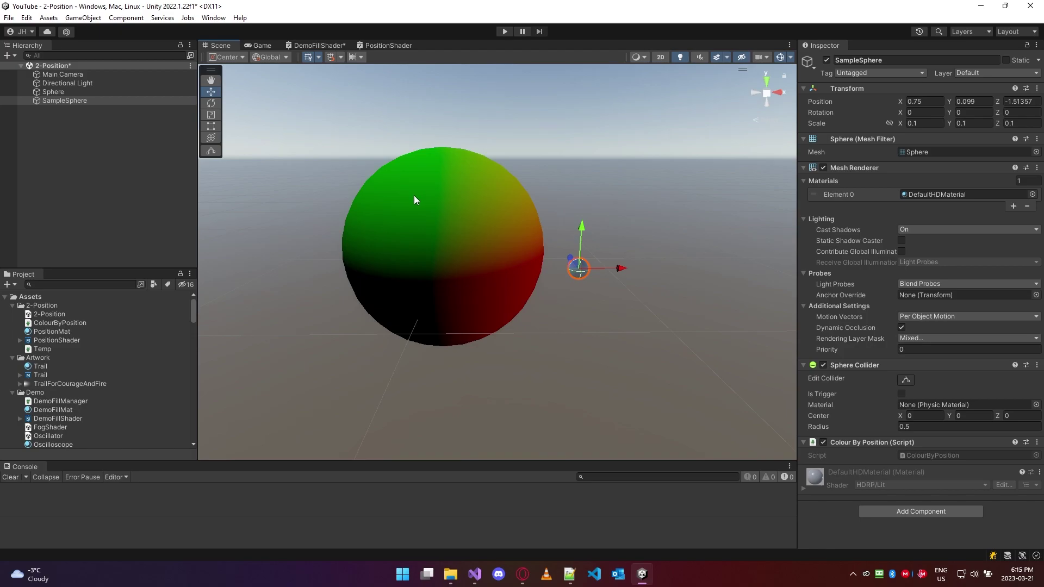
{"action": "left_click", "coordinate": [416, 195]}
{"action": "right_click", "coordinate": [846, 89]}
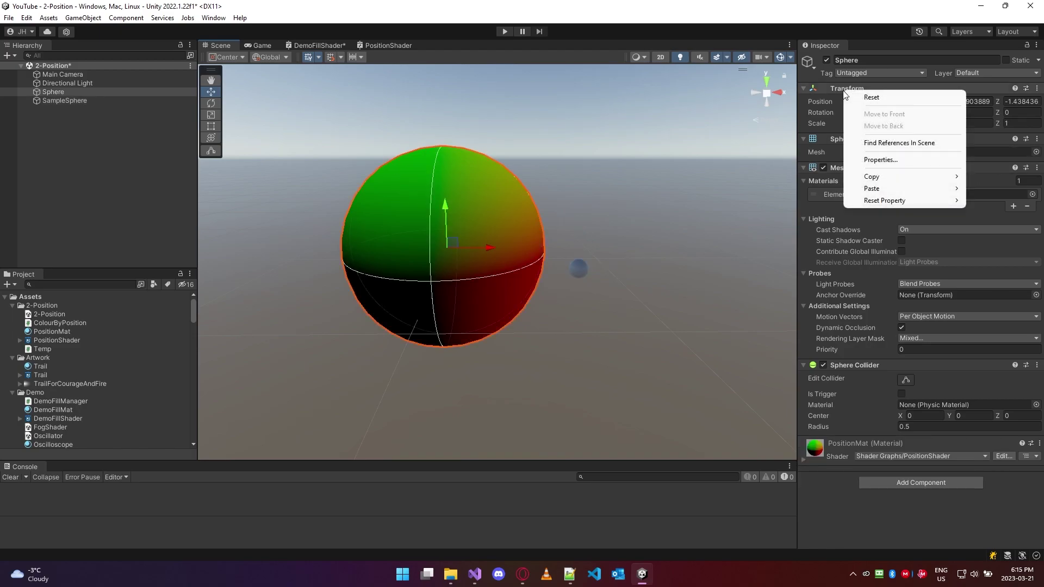
{"action": "left_click", "coordinate": [897, 103]}
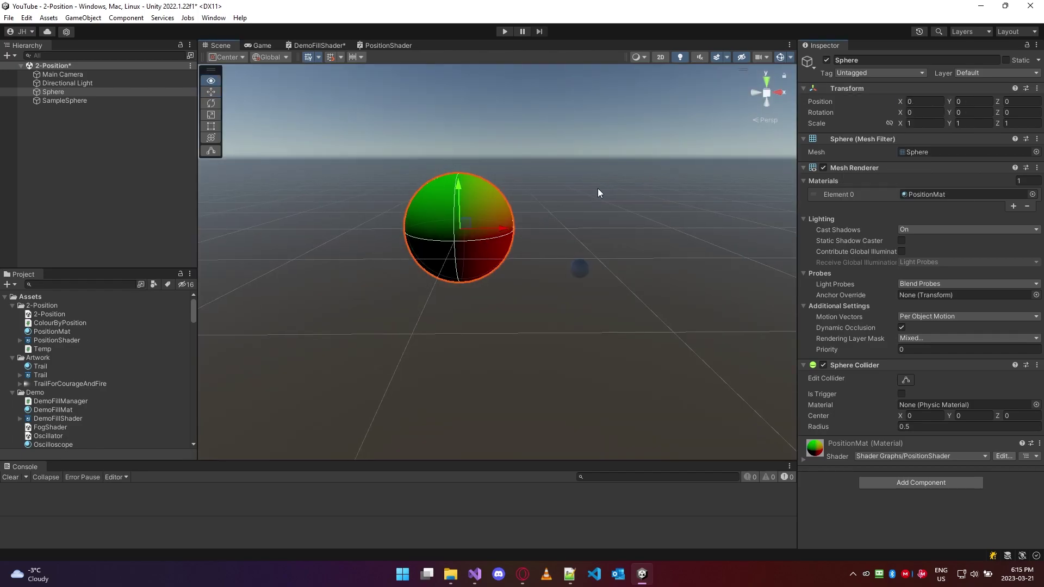
Reposition SampleSphere beside the big sphere and frame both spheres in the view
{"action": "scroll", "coordinate": [602, 185], "scroll_direction": "up", "scroll_amount": 2}
{"action": "right_click_drag", "start_coordinate": [604, 182], "coordinate": [607, 357]}
{"action": "key", "text": "w"}
{"action": "left_click", "coordinate": [607, 357]}
{"action": "left_click", "coordinate": [606, 358]}
{"action": "left_click_drag", "start_coordinate": [600, 369], "coordinate": [572, 234]}
{"action": "right_click_drag", "start_coordinate": [571, 234], "coordinate": [529, 76]}
{"action": "left_click", "coordinate": [529, 76]}
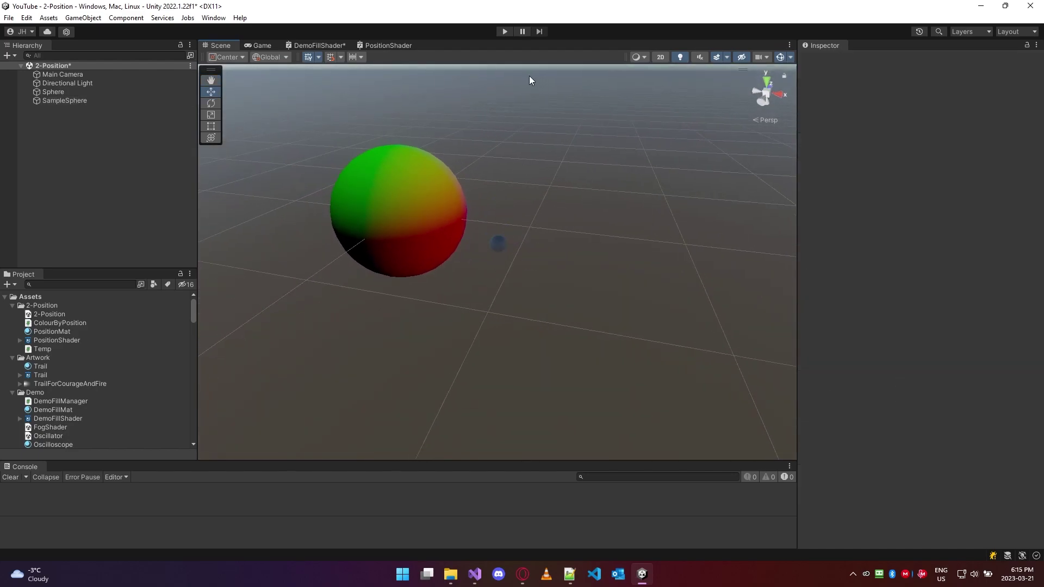
Enter Play mode and slide SampleSphere across the ground
{"action": "left_click", "coordinate": [506, 32]}
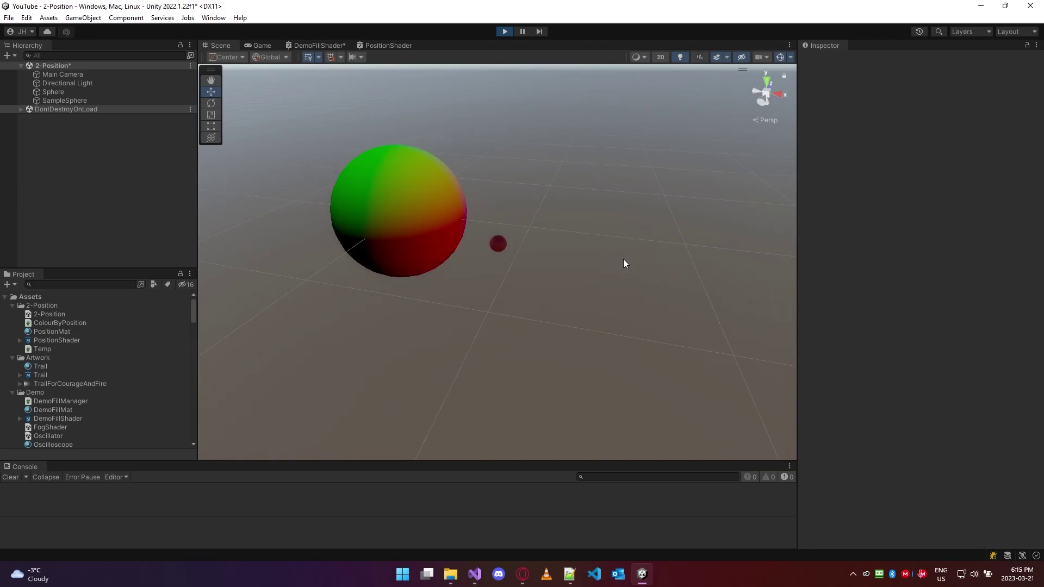
{"action": "left_click", "coordinate": [499, 245]}
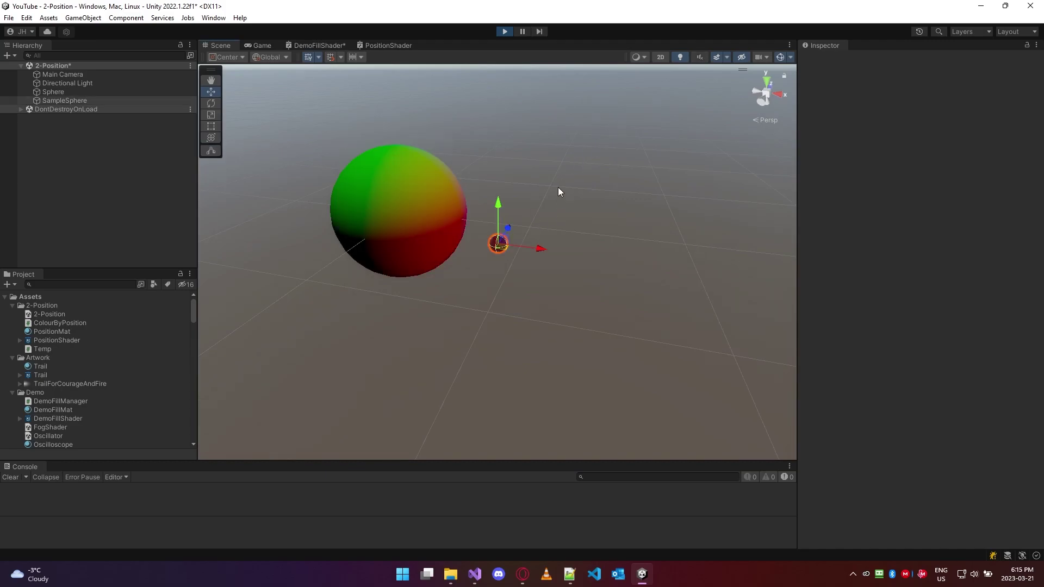
{"action": "right_click_drag", "start_coordinate": [559, 191], "coordinate": [509, 243]}
{"action": "left_click_drag", "start_coordinate": [543, 282], "coordinate": [598, 179]}
{"action": "right_click_drag", "start_coordinate": [597, 179], "coordinate": [313, 215]}
Raise SampleSphere onto the top of the big sphere at Y 0.753, where it glows green
{"action": "left_click_drag", "start_coordinate": [395, 199], "coordinate": [375, 7]}
{"action": "right_click_drag", "start_coordinate": [459, 175], "coordinate": [614, 282]}
{"action": "left_click_drag", "start_coordinate": [650, 234], "coordinate": [499, 121]}
{"action": "left_click", "coordinate": [569, 132]}
{"action": "left_click", "coordinate": [559, 183]}
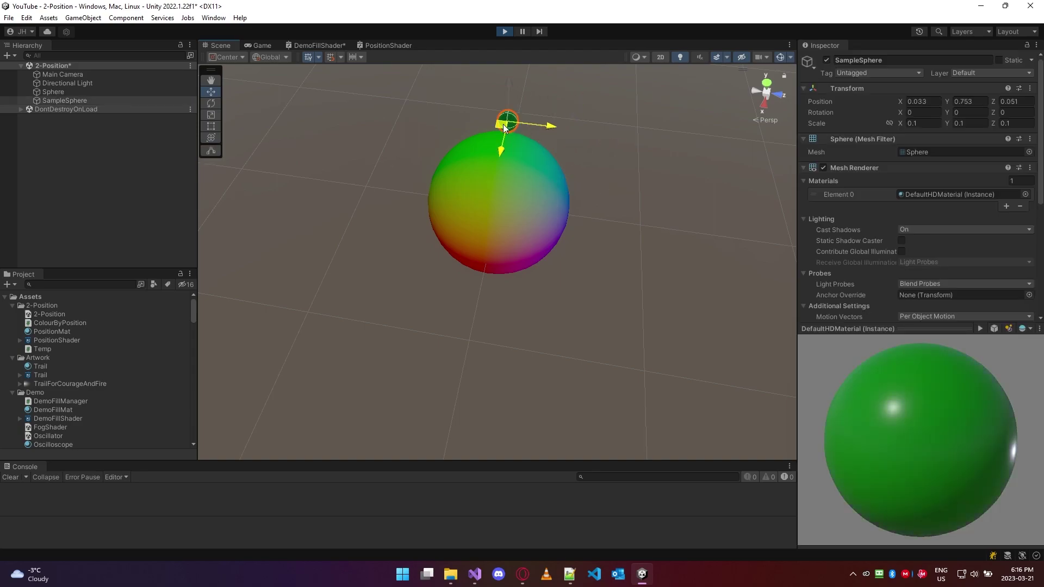
{"action": "right_click_drag", "start_coordinate": [499, 121], "coordinate": [647, 100]}
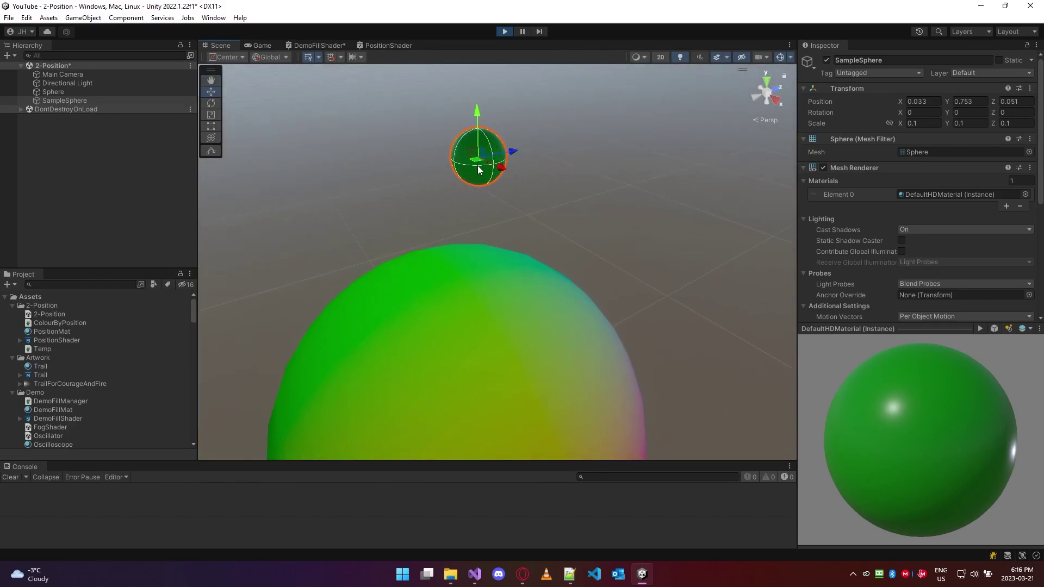
{"action": "scroll", "coordinate": [476, 285], "scroll_direction": "down", "scroll_amount": 5}
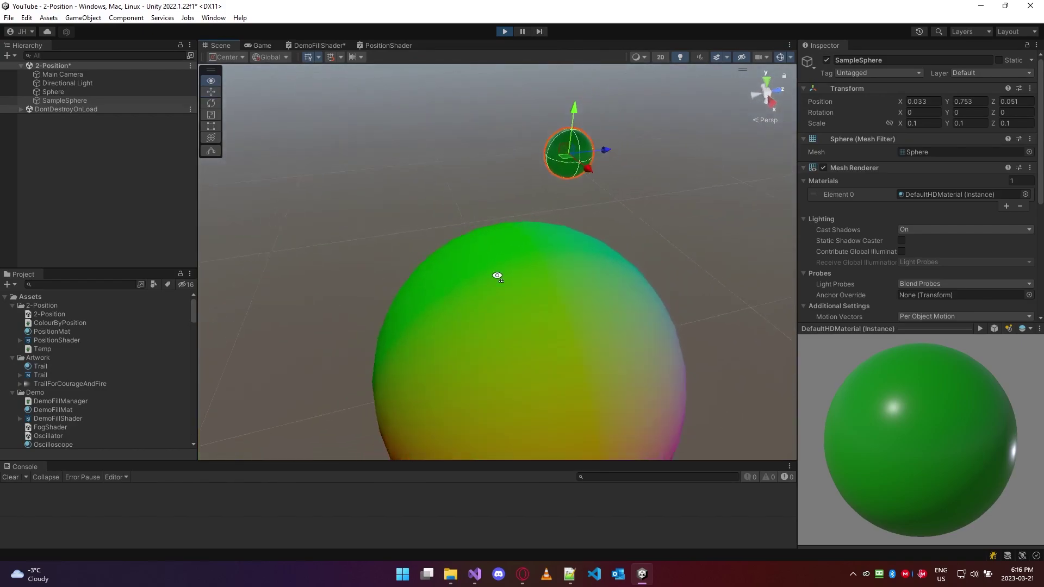
{"action": "left_click", "coordinate": [480, 317]}
{"action": "right_click_drag", "start_coordinate": [480, 317], "coordinate": [369, 305]}
{"action": "key", "text": "w"}
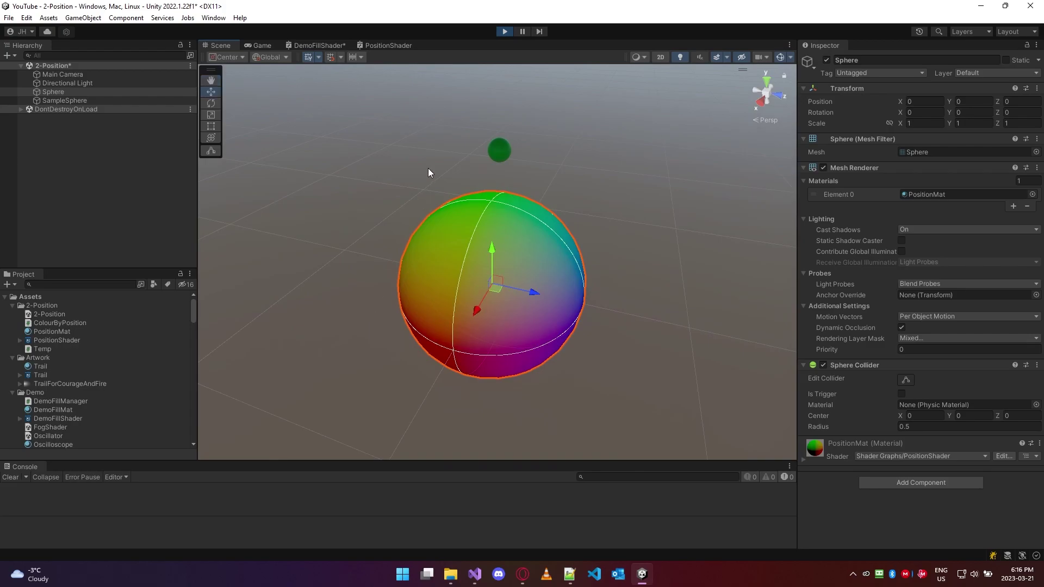
Move SampleSphere to the big sphere's right and frame it in the view
{"action": "left_click", "coordinate": [496, 156]}
{"action": "left_click_drag", "start_coordinate": [490, 160], "coordinate": [289, 239]}
{"action": "key", "text": "f"}
{"action": "left_click_drag", "start_coordinate": [401, 298], "coordinate": [598, 274], "text": "alt"}
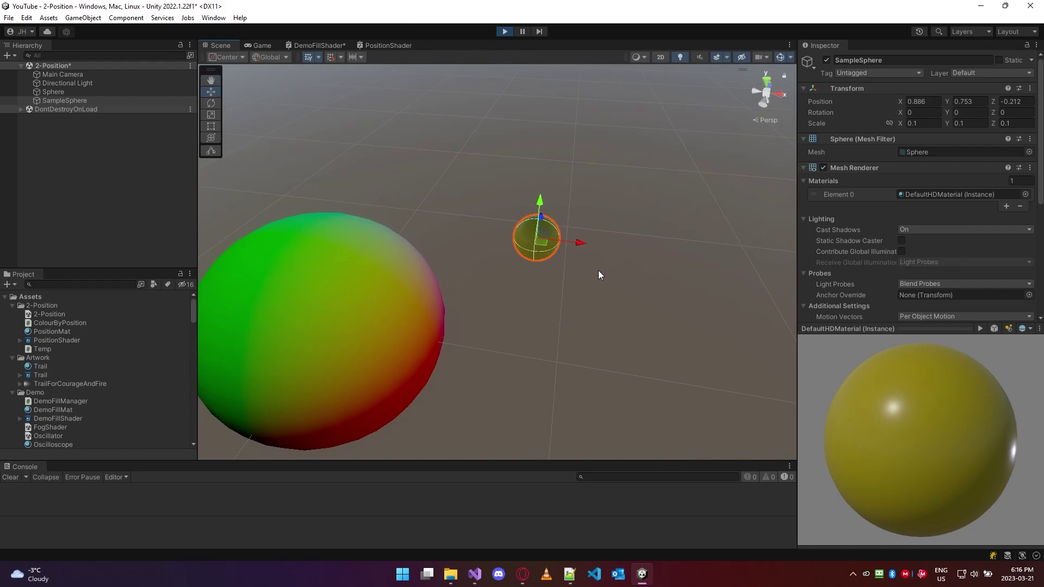
{"action": "right_click_drag", "start_coordinate": [618, 191], "coordinate": [591, 216]}
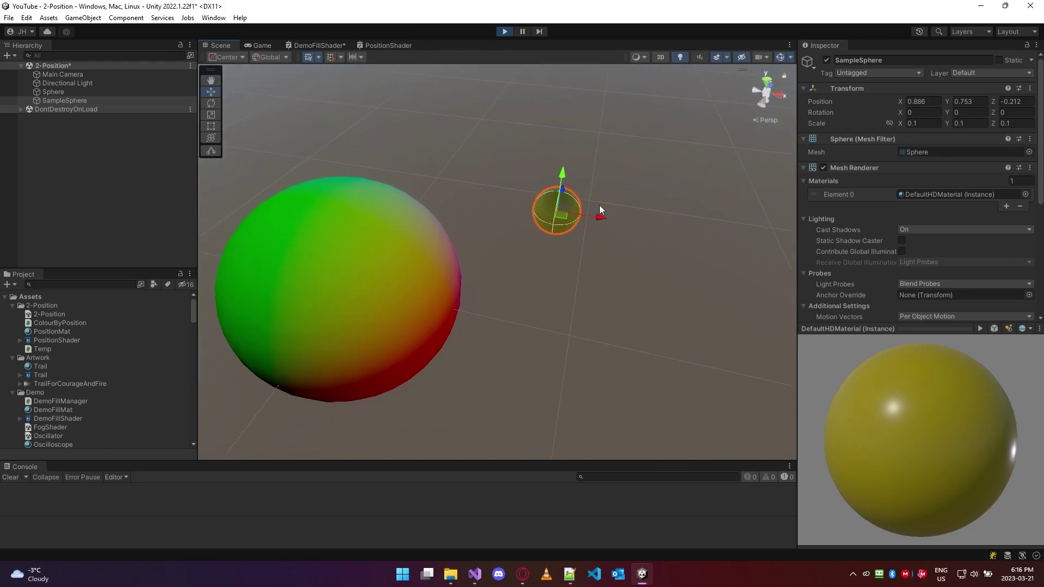
{"action": "left_click_drag", "start_coordinate": [599, 204], "coordinate": [628, 155], "text": "alt"}
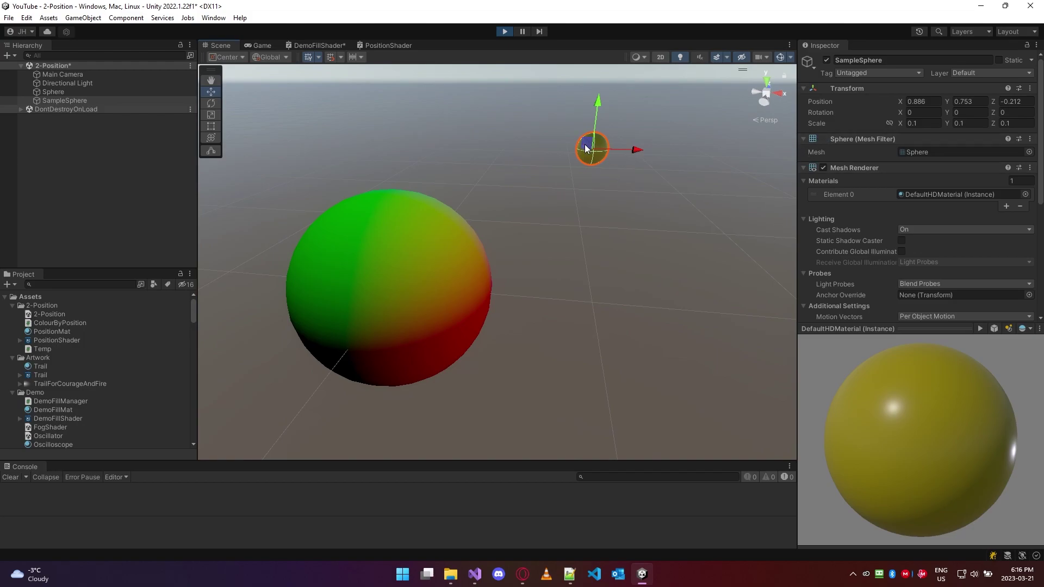
Set SampleSphere's position to X 1, Y 0, Z 0 and view it beside the big sphere
{"action": "left_click", "coordinate": [927, 103]}
{"action": "type", "text": "1"}
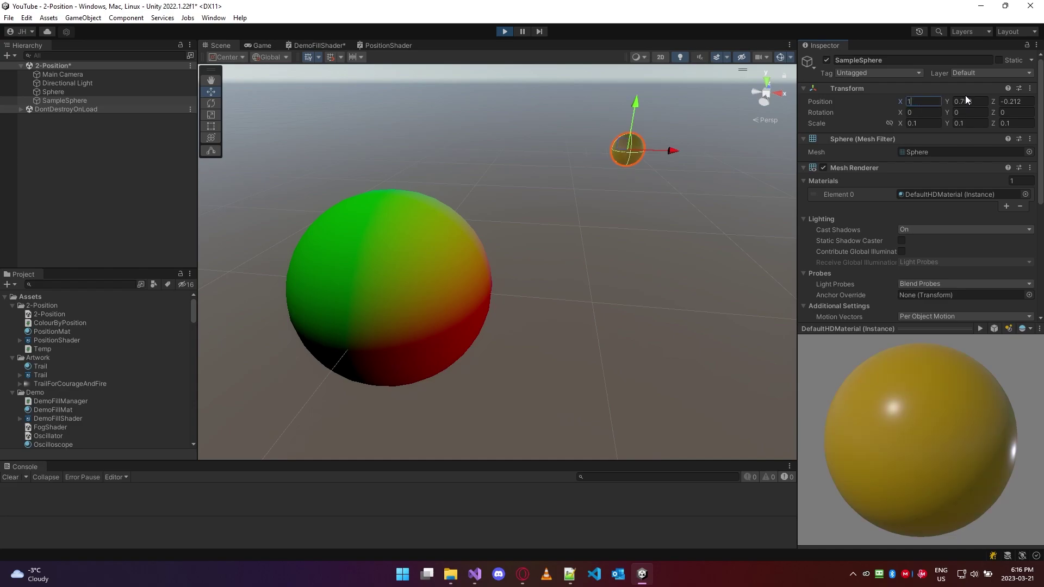
{"action": "key", "text": "Tab"}
{"action": "type", "text": "0"}
{"action": "key", "text": "Tab"}
{"action": "type", "text": "0"}
{"action": "key", "text": "Return"}
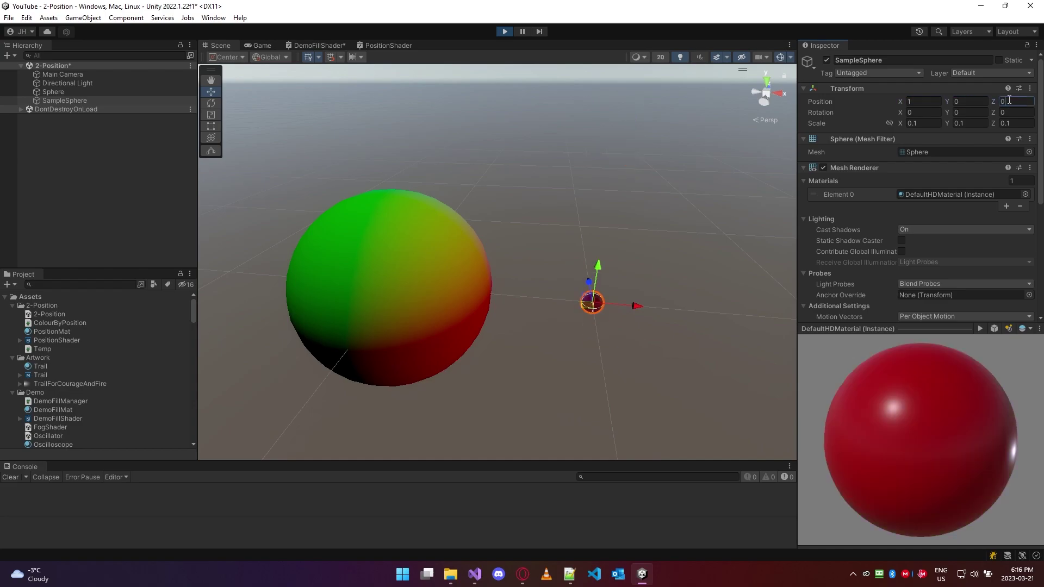
{"action": "key", "text": "f"}
{"action": "right_click_drag", "start_coordinate": [748, 320], "coordinate": [540, 284]}
{"action": "left_click", "coordinate": [472, 226]}
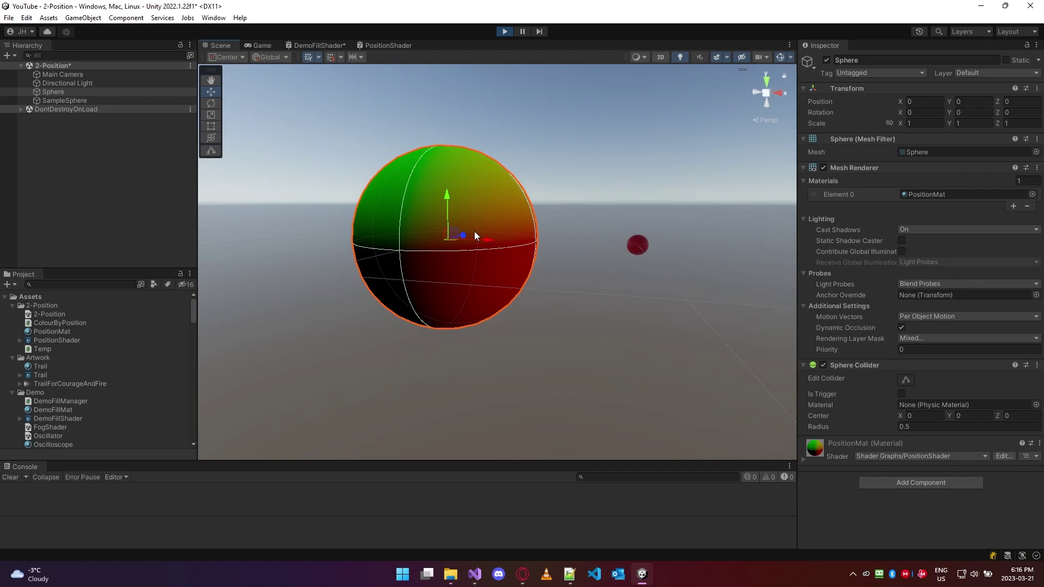
{"action": "mouse_move", "coordinate": [586, 254]}
{"action": "right_mouse_down"}
{"action": "mouse_move", "coordinate": [645, 242]}
{"action": "mouse_move", "coordinate": [660, 255]}
{"action": "mouse_move", "coordinate": [604, 249]}
{"action": "right_mouse_up"}
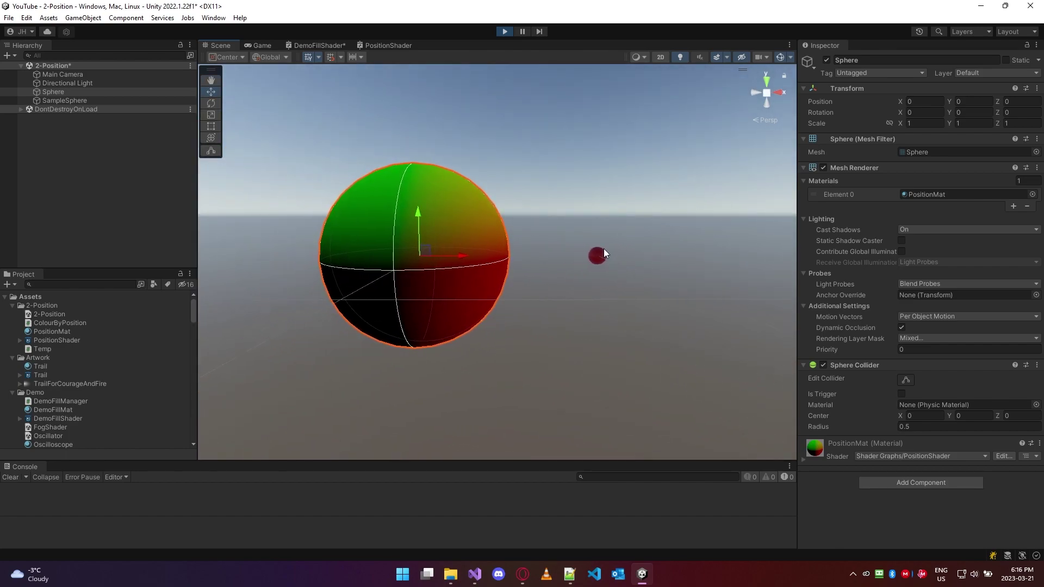
Slide SampleSphere to the big sphere's left side, around X -0.89
{"action": "left_click", "coordinate": [598, 256]}
{"action": "left_click_drag", "start_coordinate": [644, 258], "coordinate": [307, 262]}
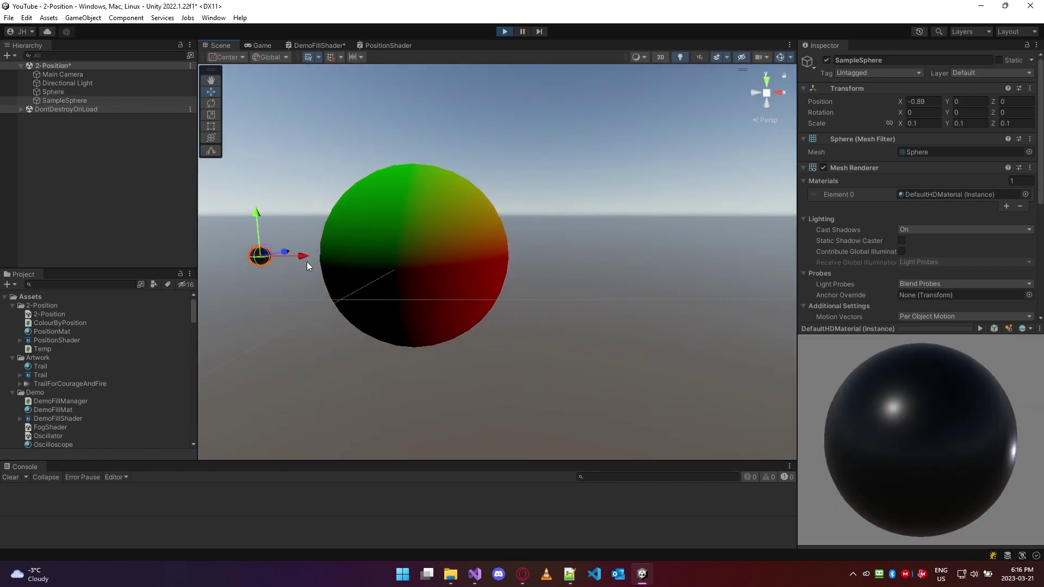
{"action": "right_click_drag", "start_coordinate": [307, 262], "coordinate": [397, 304]}
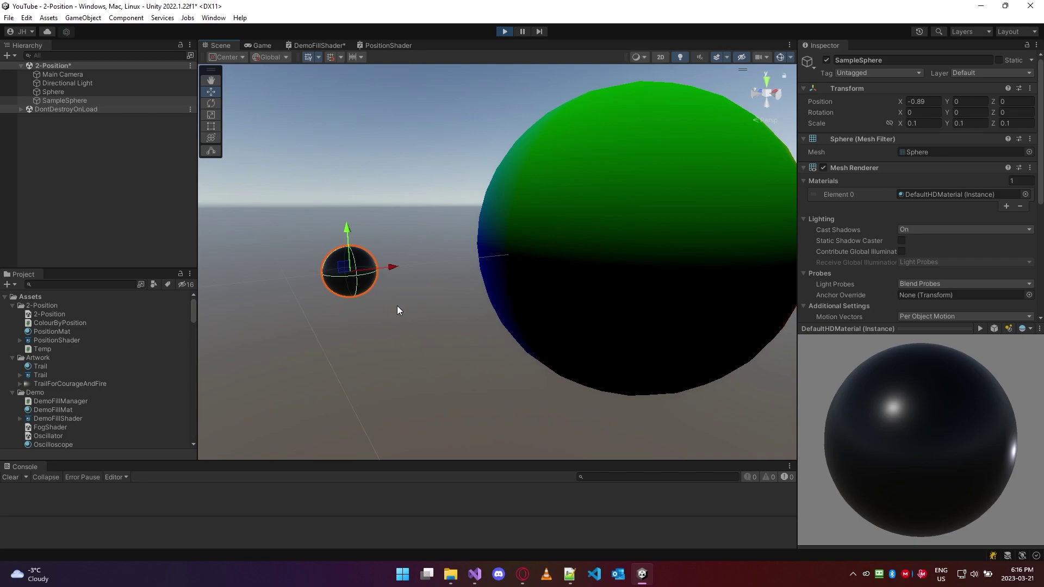
{"action": "right_click_drag", "start_coordinate": [396, 310], "coordinate": [364, 278]}
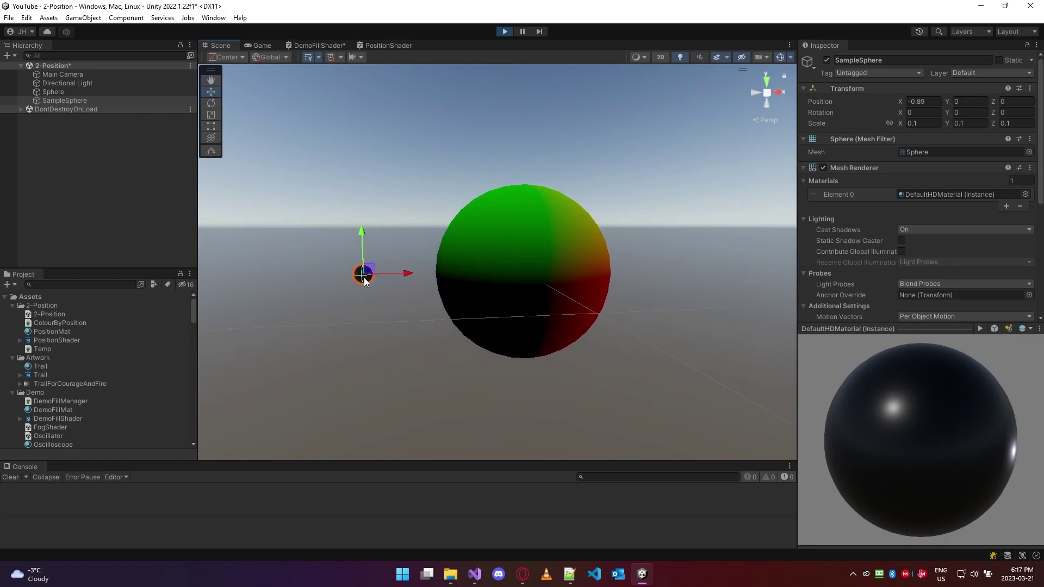
Set SampleSphere's position to X 0, Y 1 and orbit to view the raised sphere
{"action": "left_click", "coordinate": [920, 88]}
{"action": "left_click", "coordinate": [932, 89]}
{"action": "left_click", "coordinate": [919, 101]}
{"action": "type", "text": "0"}
{"action": "left_click", "coordinate": [962, 102]}
{"action": "type", "text": "1"}
{"action": "right_click_drag", "start_coordinate": [609, 186], "coordinate": [589, 156]}
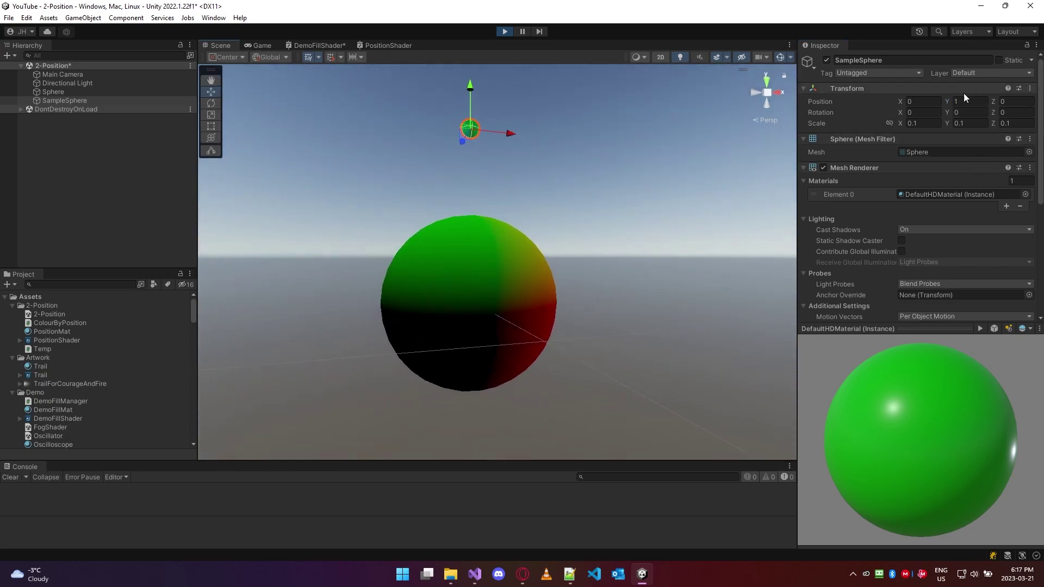
{"action": "type", "text": "0"}
{"action": "left_click", "coordinate": [1004, 102]}
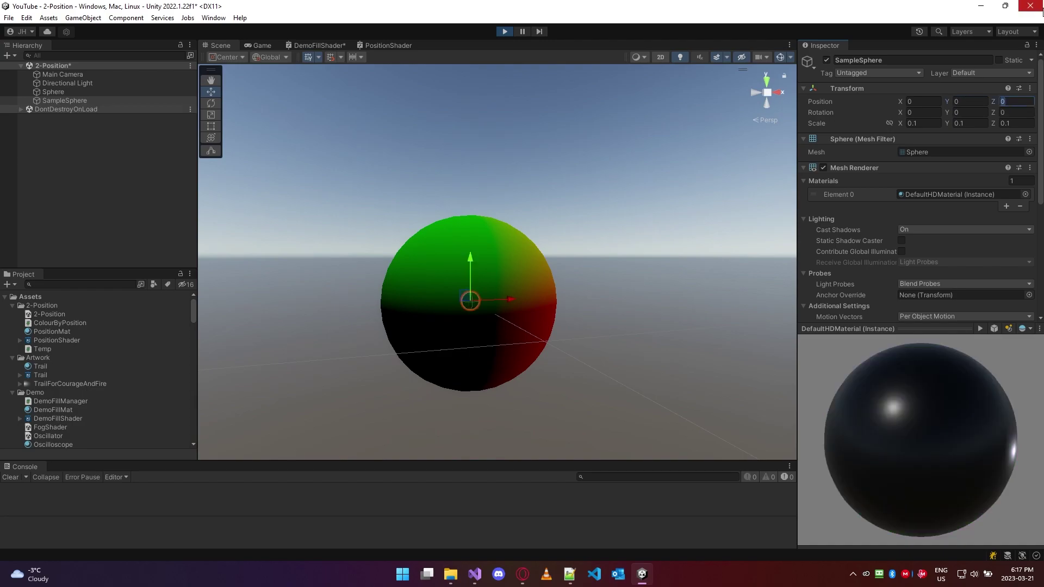
{"action": "type", "text": "1"}
{"action": "right_click_drag", "start_coordinate": [394, 178], "coordinate": [671, 211]}
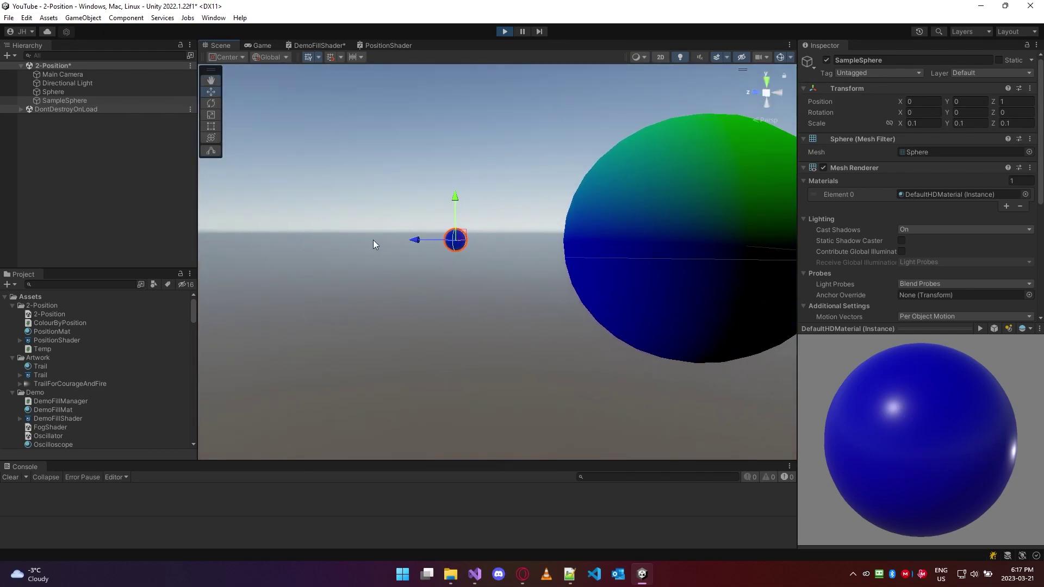
{"action": "left_click_drag", "start_coordinate": [373, 244], "coordinate": [575, 159], "text": "alt"}
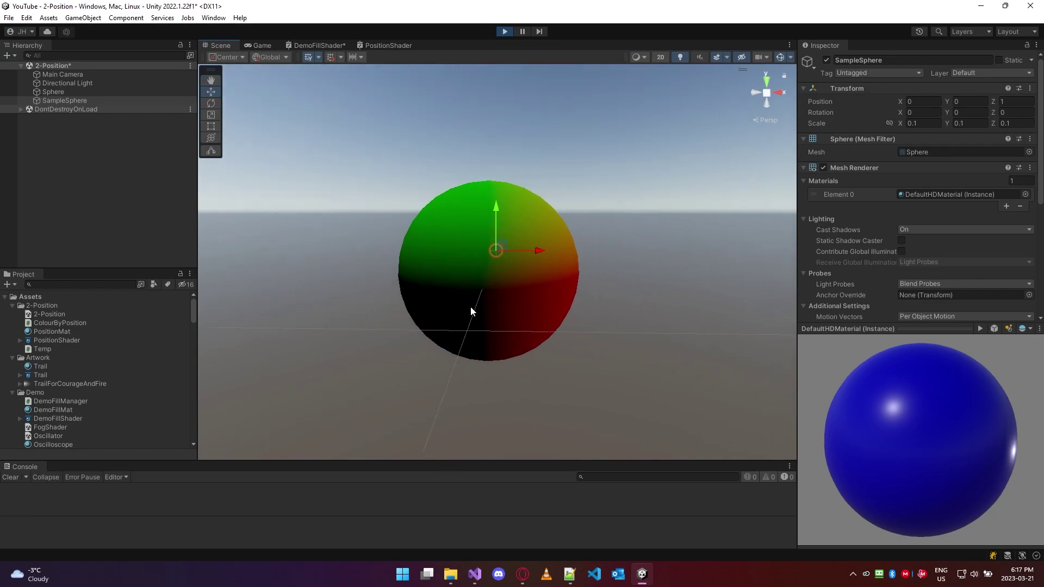
{"action": "left_click_drag", "start_coordinate": [486, 289], "coordinate": [752, 290], "text": "alt"}
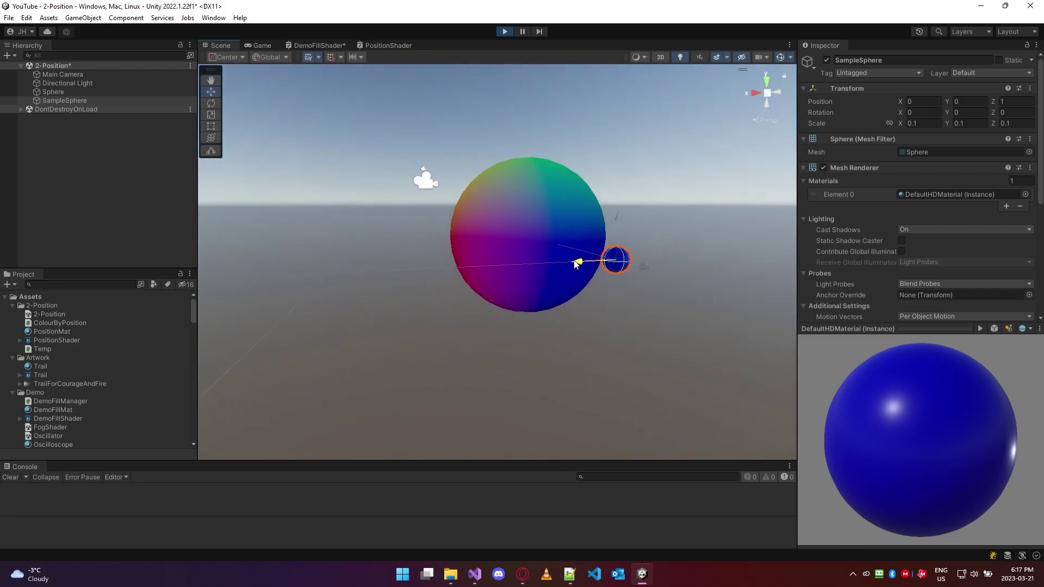
Place SampleSphere at X 1, Y 0, Z 1, where it turns purple
{"action": "left_click_drag", "start_coordinate": [578, 264], "coordinate": [425, 326]}
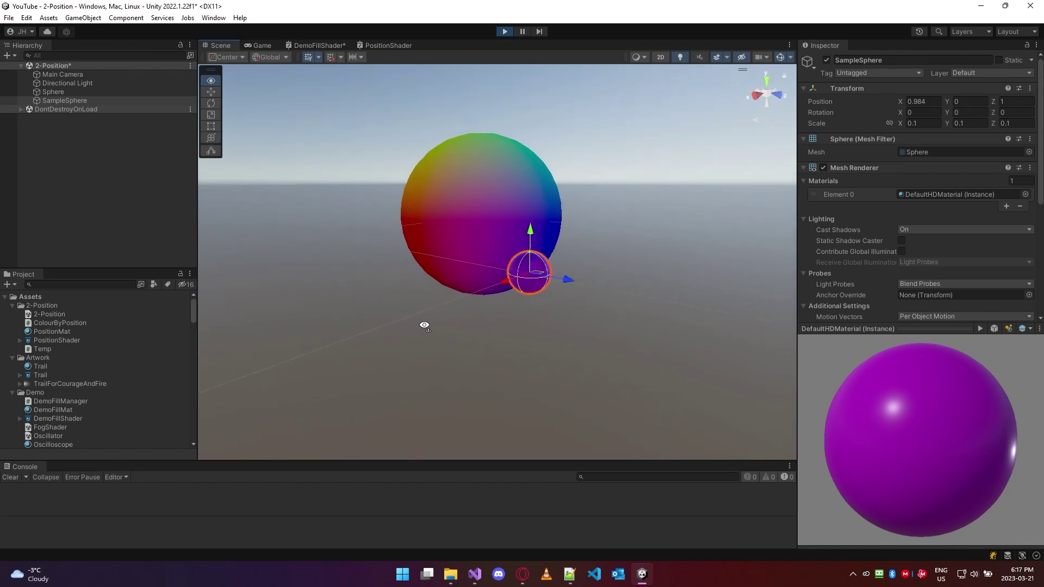
{"action": "type", "text": "1"}
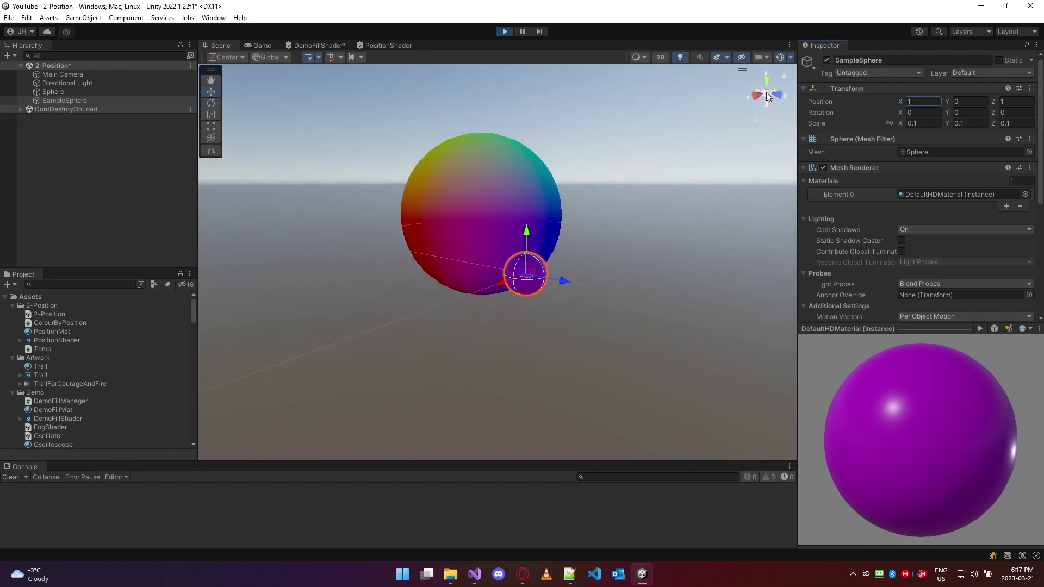
{"action": "left_click_drag", "start_coordinate": [537, 282], "coordinate": [817, 352], "text": "alt"}
{"action": "left_click_drag", "start_coordinate": [623, 362], "coordinate": [654, 323], "text": "alt"}
{"action": "scroll", "coordinate": [654, 324], "scroll_direction": "up", "scroll_amount": 5}
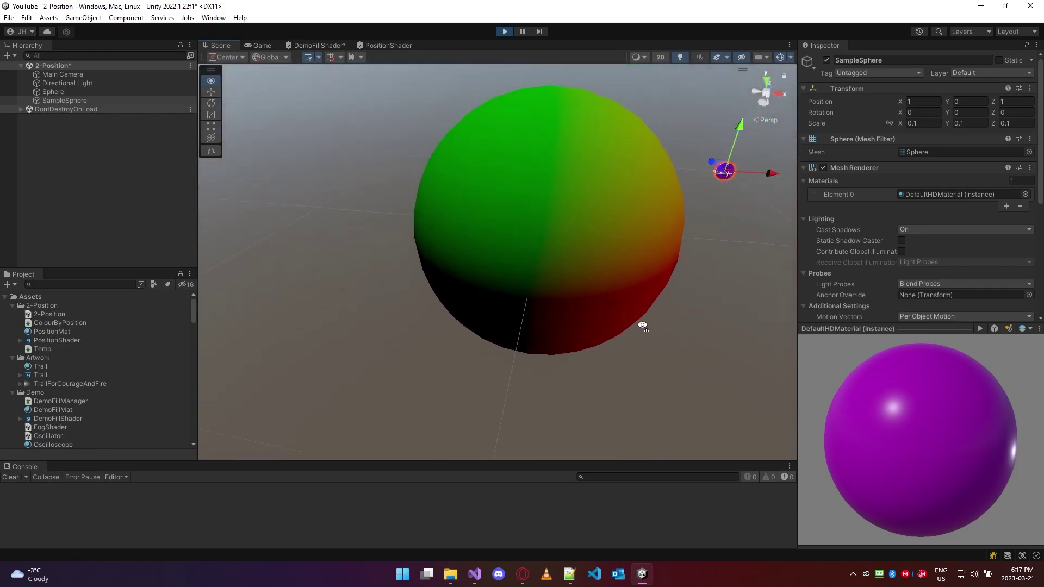
{"action": "left_click", "coordinate": [536, 200]}
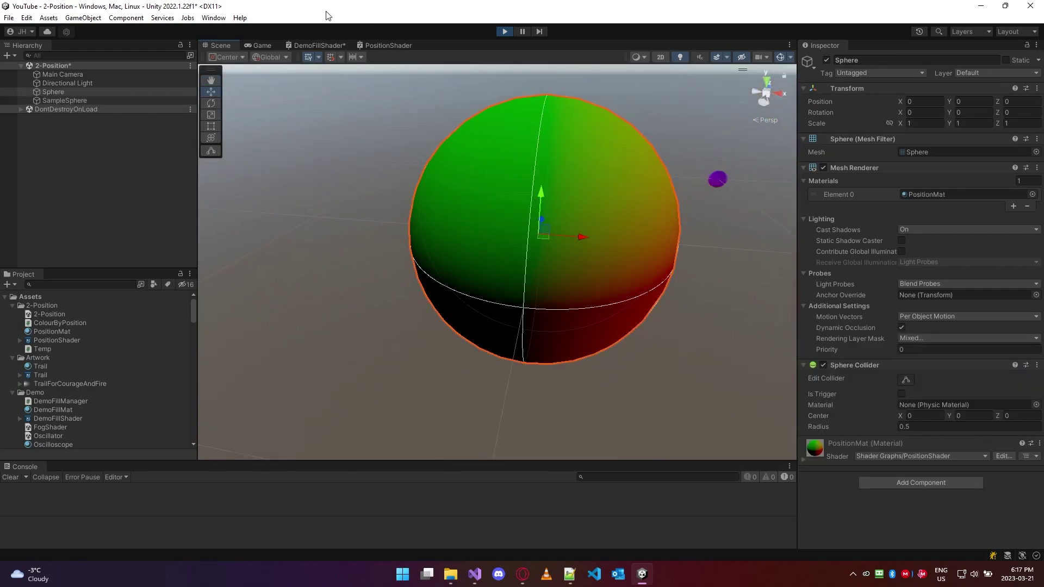
{"action": "left_click", "coordinate": [383, 46]}
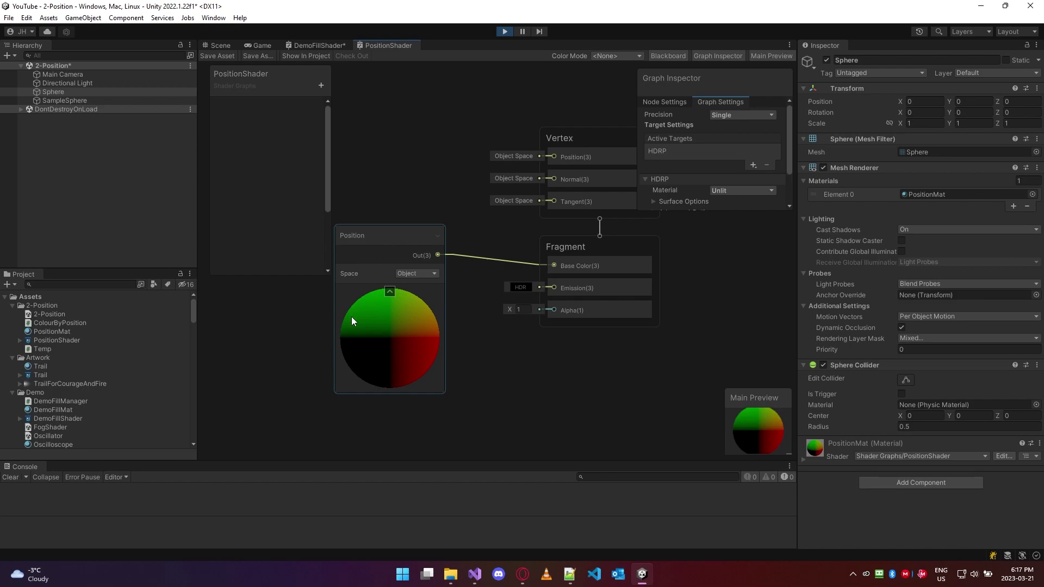
{"action": "left_click", "coordinate": [220, 47]}
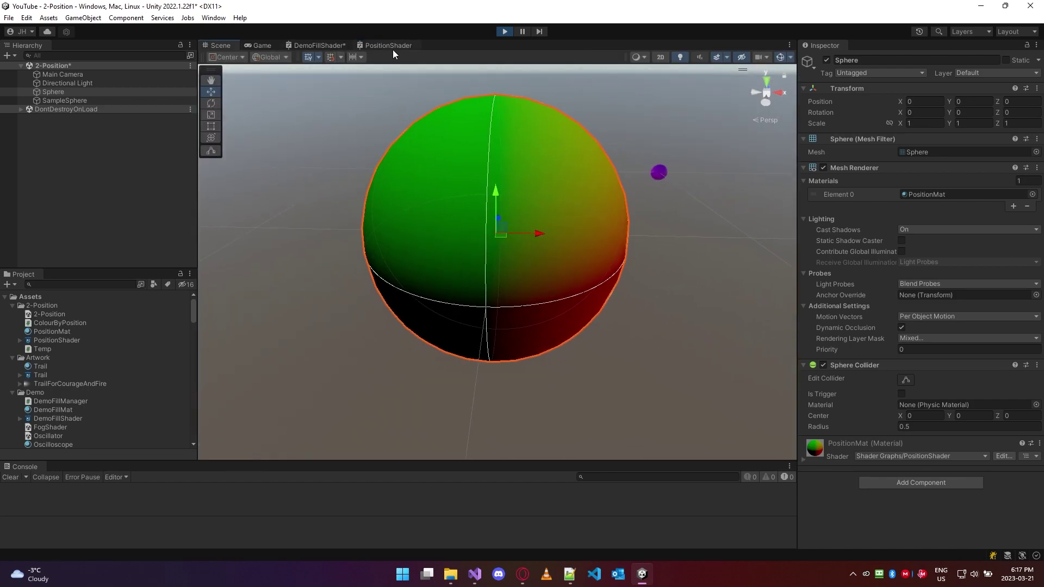
{"action": "left_click", "coordinate": [394, 46]}
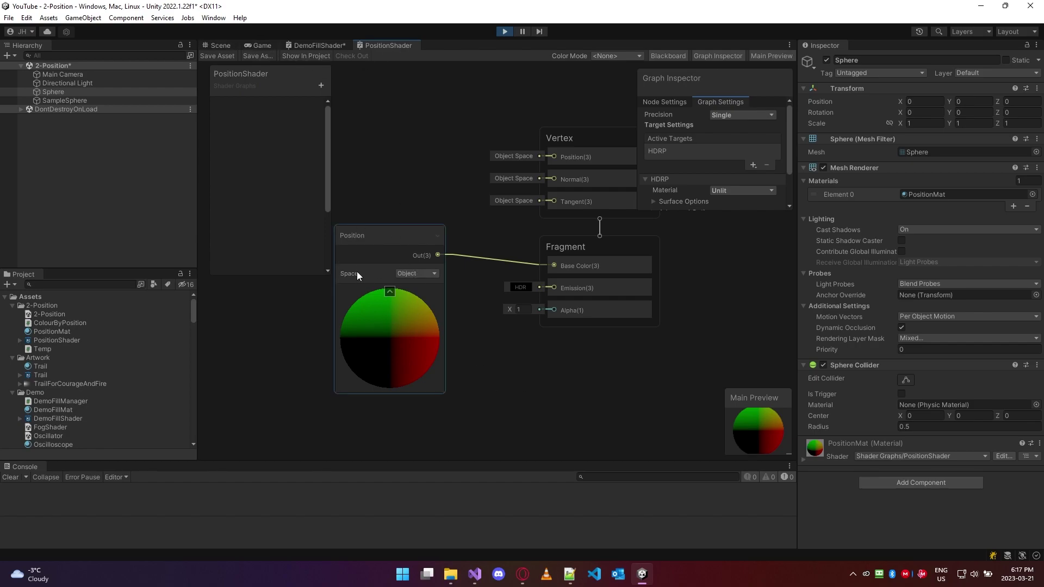
{"action": "left_click", "coordinate": [416, 274]}
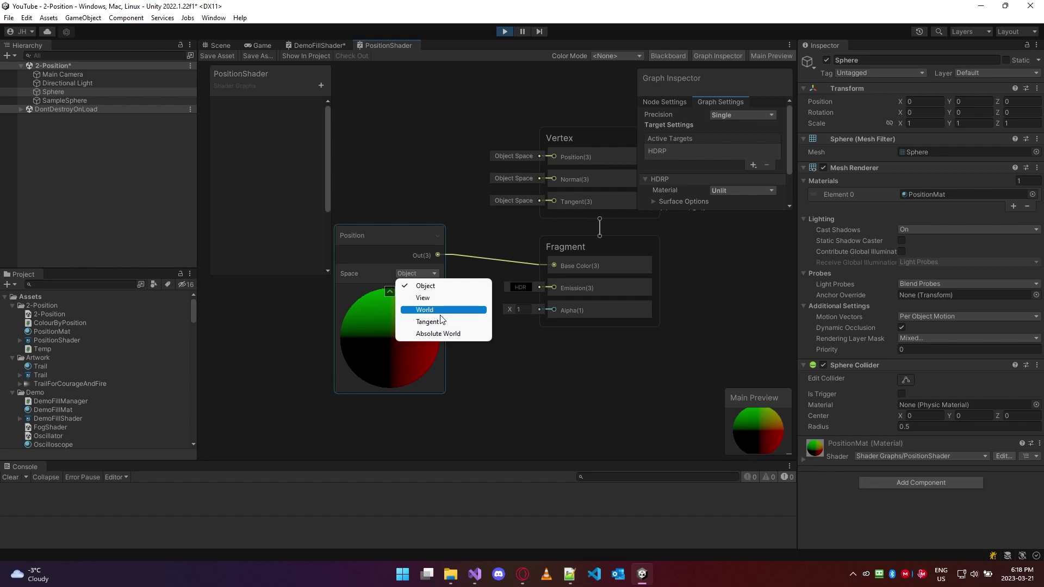
{"action": "left_click", "coordinate": [423, 198]}
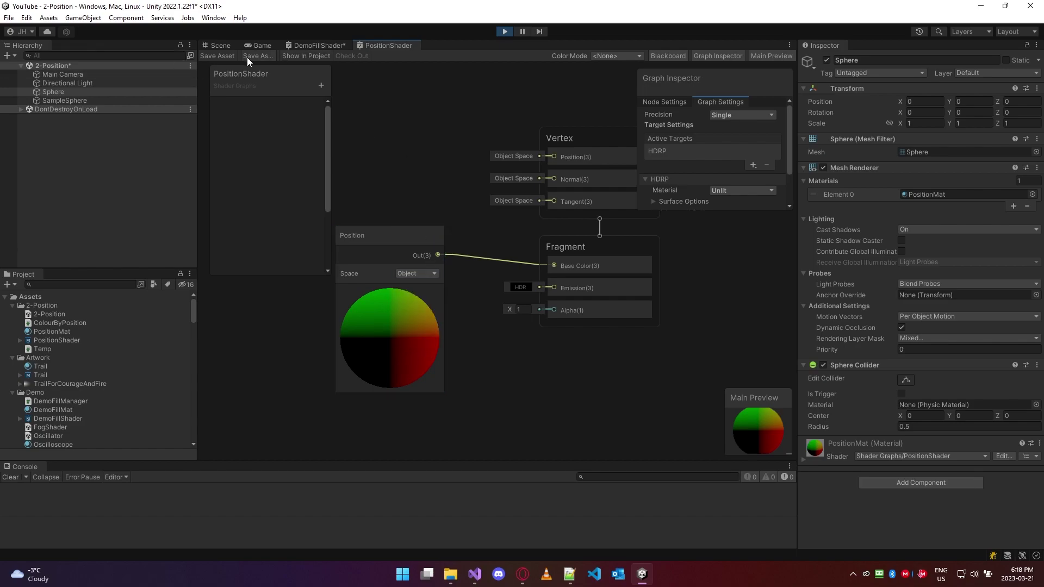
{"action": "left_click", "coordinate": [222, 45]}
{"action": "right_click_drag", "start_coordinate": [468, 163], "coordinate": [429, 177]}
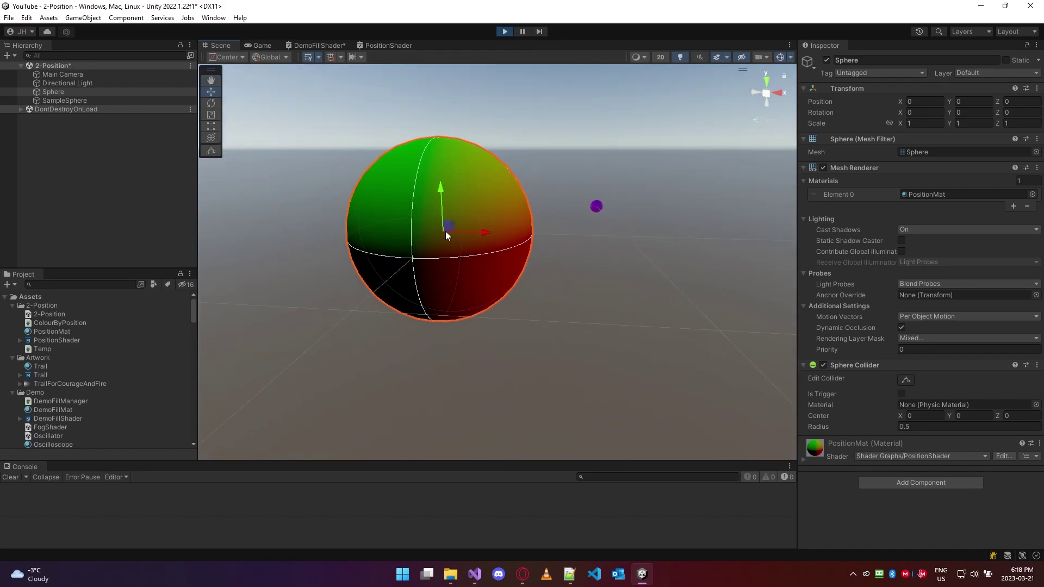
Nudge the sphere to about X -0.27, Y -0.274 and rotate it around its vertical axis
{"action": "scroll", "coordinate": [445, 230], "scroll_direction": "up", "scroll_amount": 5}
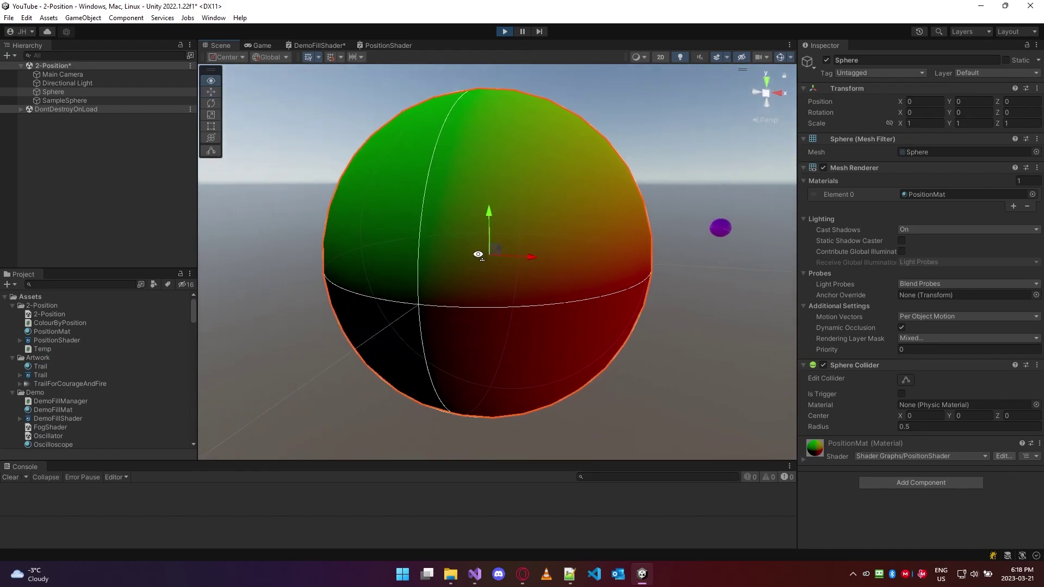
{"action": "scroll", "coordinate": [488, 259], "scroll_direction": "down", "scroll_amount": 4}
{"action": "left_click_drag", "start_coordinate": [481, 253], "coordinate": [431, 304]}
{"action": "left_click_drag", "start_coordinate": [494, 271], "coordinate": [429, 315], "text": "alt"}
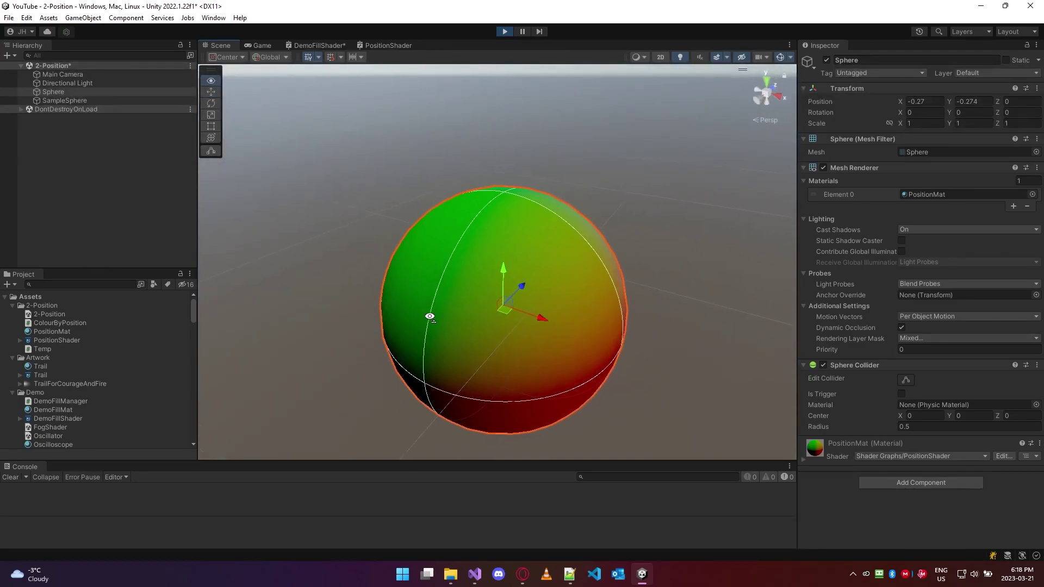
{"action": "key", "text": "e"}
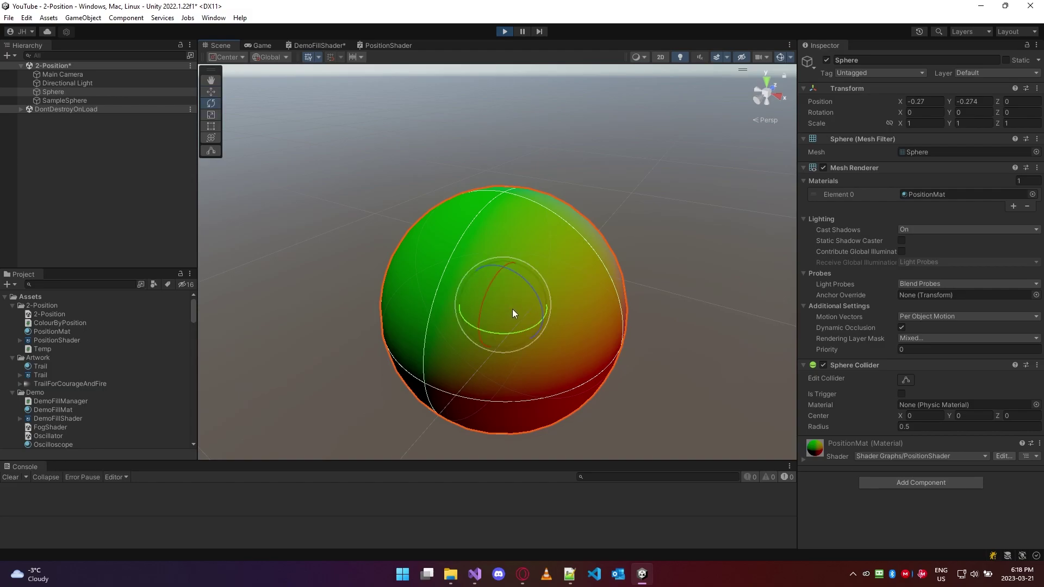
{"action": "left_click_drag", "start_coordinate": [500, 330], "coordinate": [543, 323]}
{"action": "right_click_drag", "start_coordinate": [544, 323], "coordinate": [596, 266]}
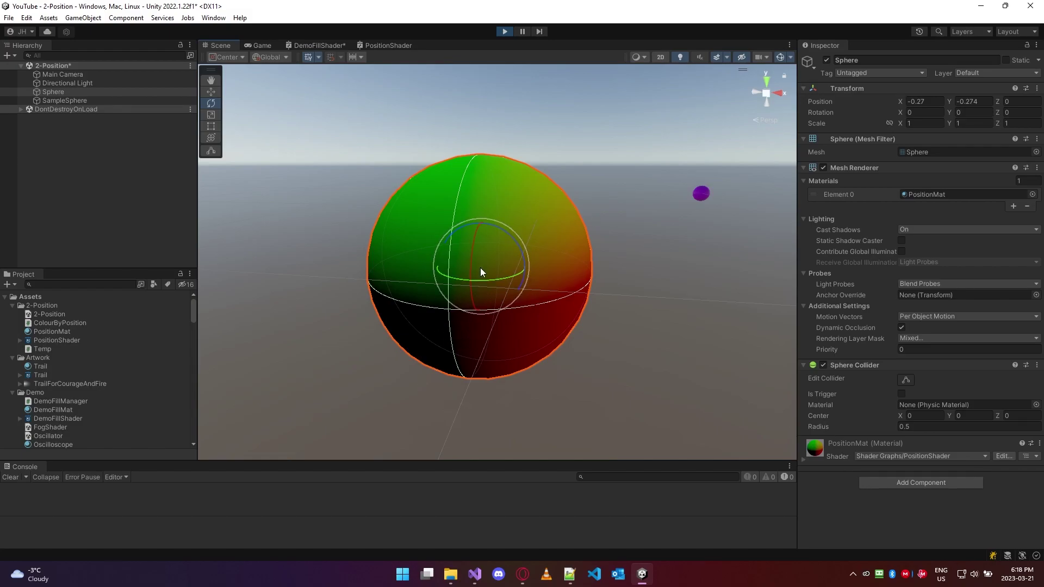
Fly close around the sphere to inspect its red side, then back away
{"action": "right_click_drag", "start_coordinate": [481, 268], "coordinate": [393, 206]}
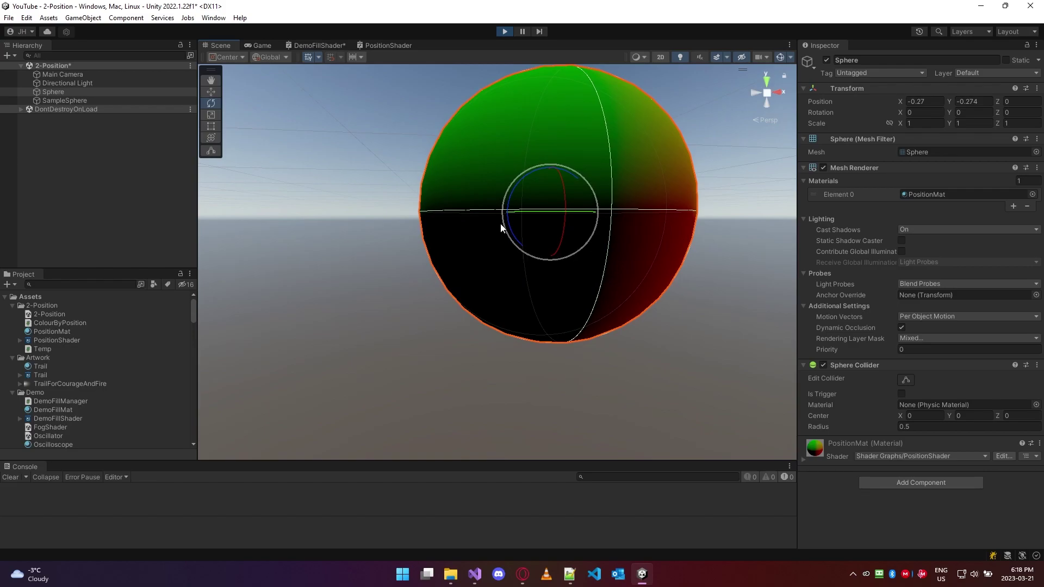
{"action": "right_click_drag", "start_coordinate": [550, 321], "coordinate": [763, 306]}
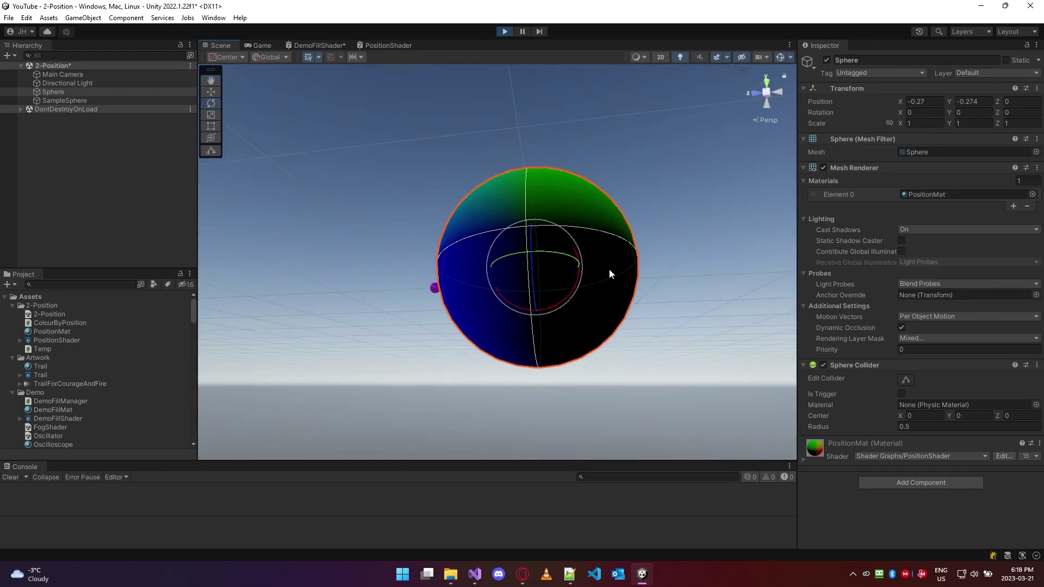
{"action": "right_click_drag", "start_coordinate": [608, 269], "coordinate": [573, 190]}
{"action": "scroll", "coordinate": [572, 191], "scroll_direction": "up", "scroll_amount": 5}
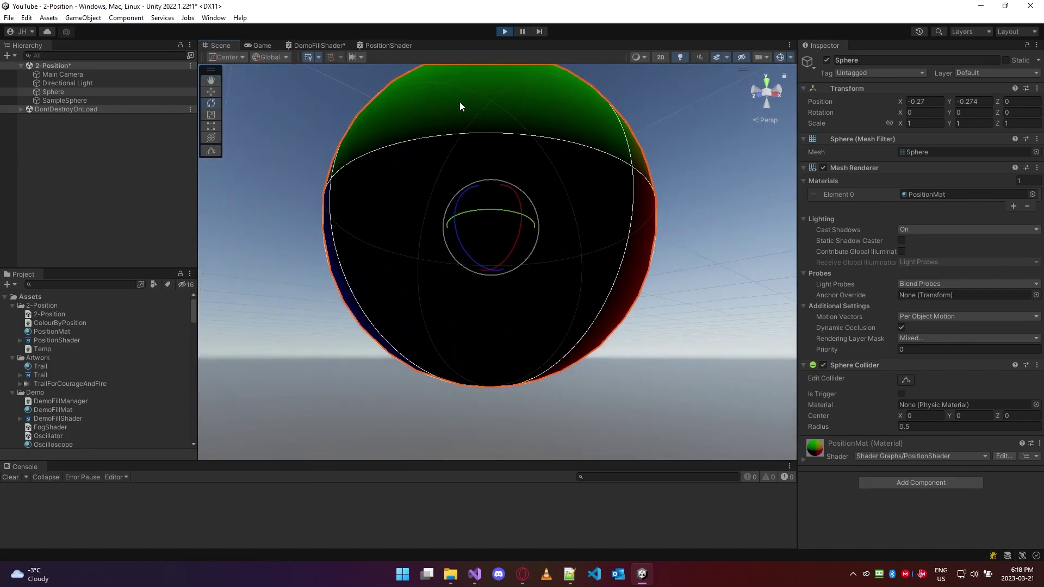
{"action": "right_click_drag", "start_coordinate": [571, 154], "coordinate": [459, 308]}
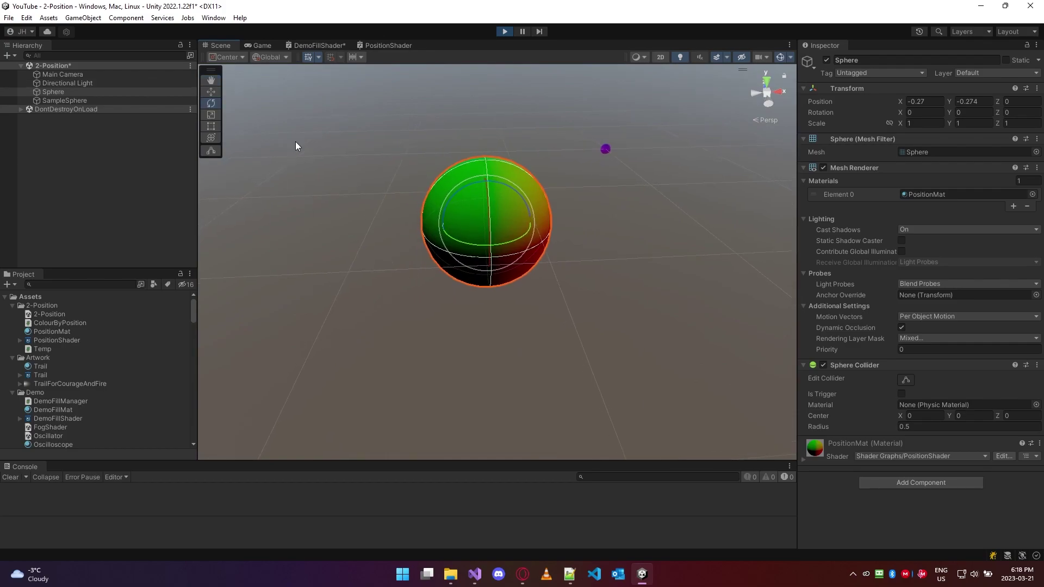
Switch the PositionShader graph's Position node space to Absolute World and save the graph
{"action": "left_click", "coordinate": [403, 44]}
{"action": "left_click", "coordinate": [417, 273]}
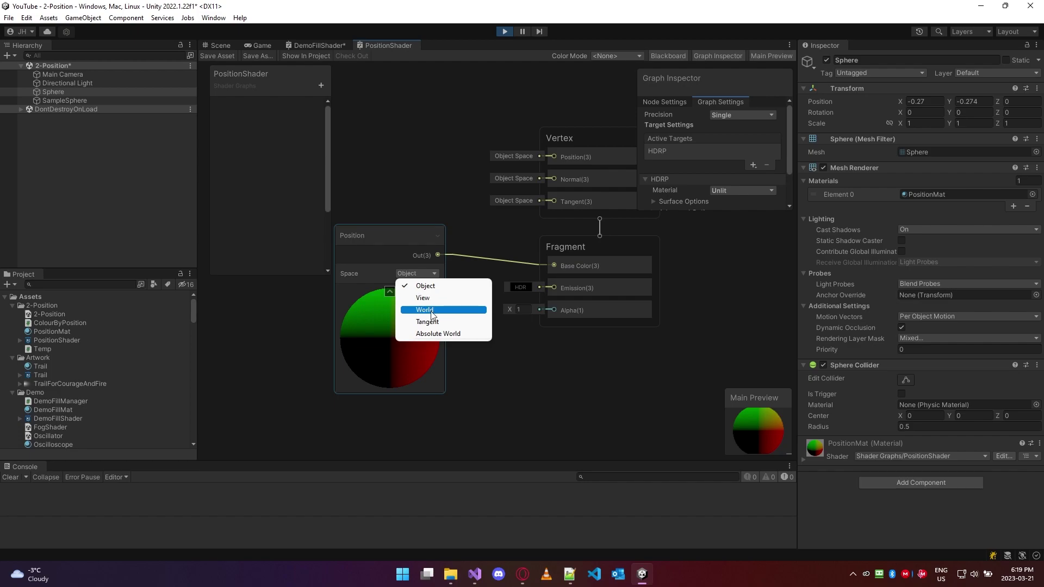
{"action": "left_click", "coordinate": [470, 335]}
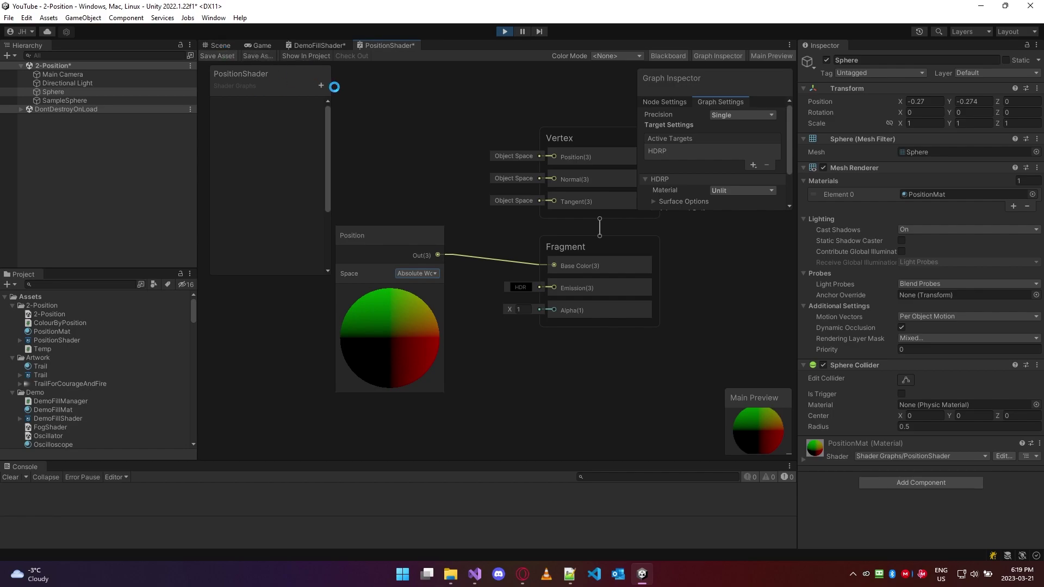
{"action": "key", "text": "ctrl+s"}
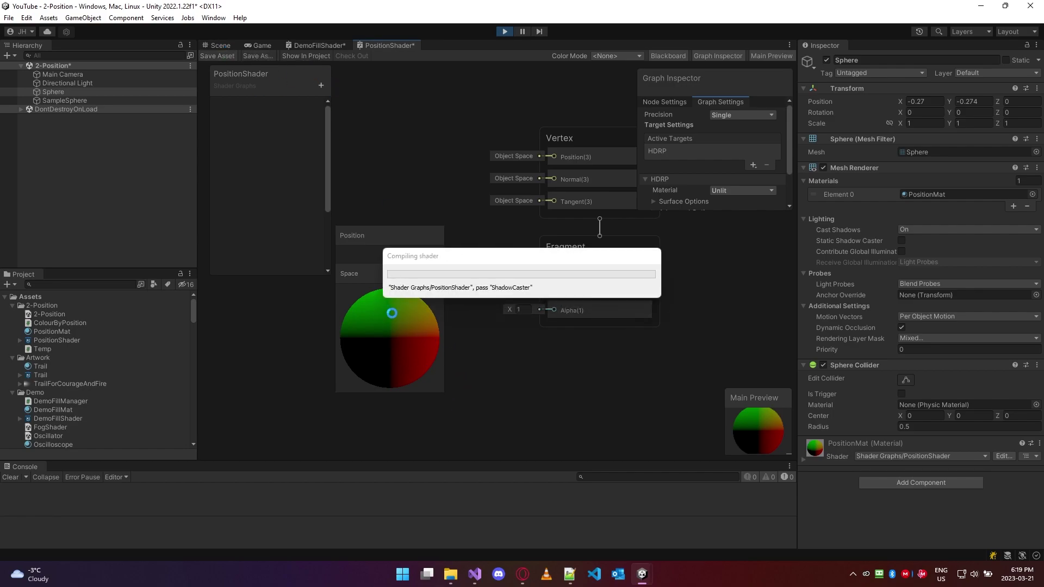
{"action": "left_click", "coordinate": [215, 47]}
Set the sphere's Position X and Y to 0, placing it at the origin
{"action": "left_click_drag", "start_coordinate": [559, 236], "coordinate": [528, 208], "text": "alt"}
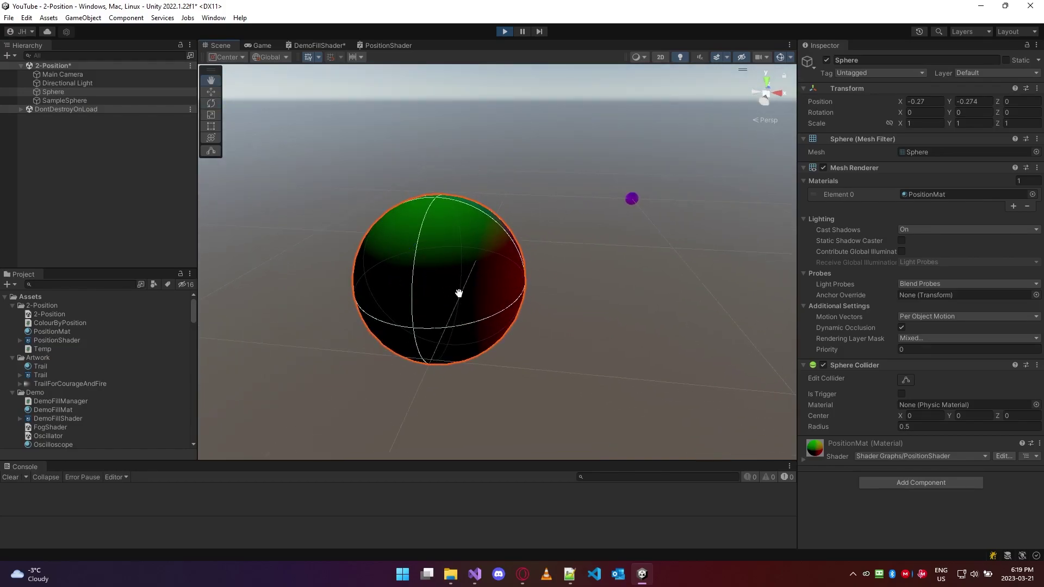
{"action": "left_click_drag", "start_coordinate": [449, 279], "coordinate": [359, 268]}
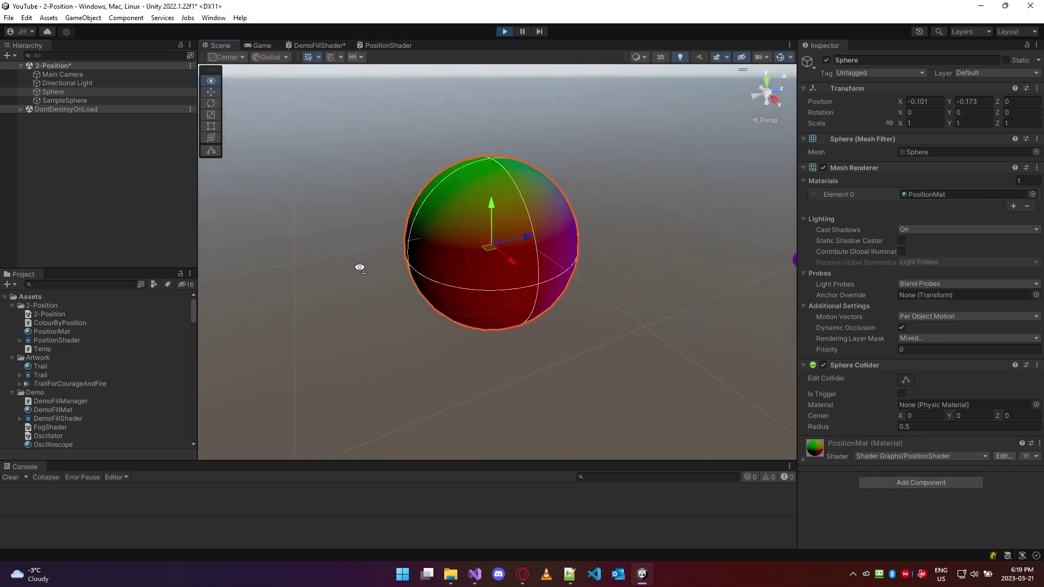
{"action": "left_click", "coordinate": [924, 112]}
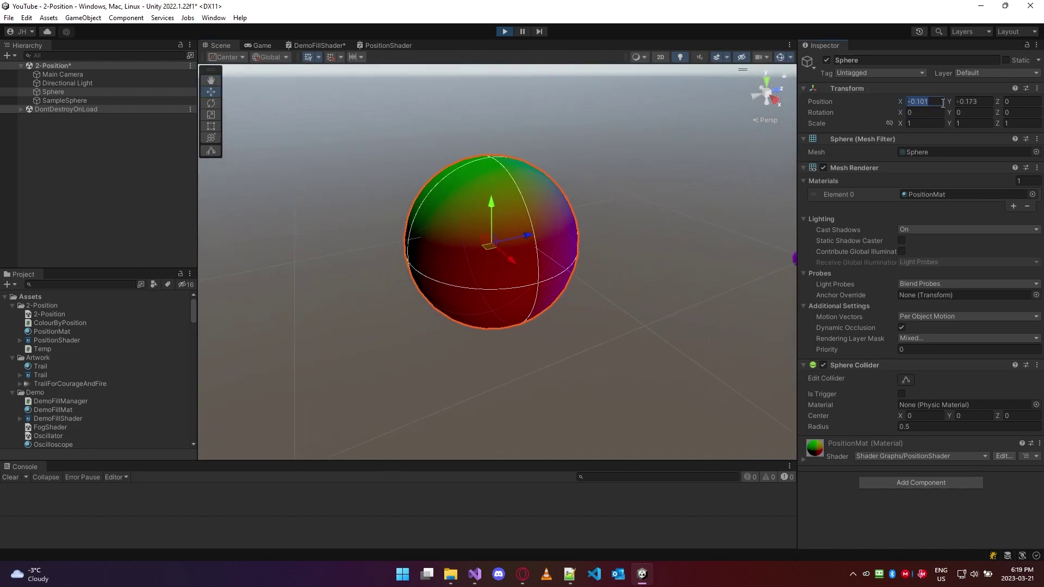
{"action": "type", "text": "0"}
{"action": "left_click", "coordinate": [960, 102]}
{"action": "type", "text": "0"}
{"action": "left_click_drag", "start_coordinate": [577, 190], "coordinate": [722, 272], "text": "alt"}
{"action": "scroll", "coordinate": [655, 275], "scroll_direction": "down", "scroll_amount": 3}
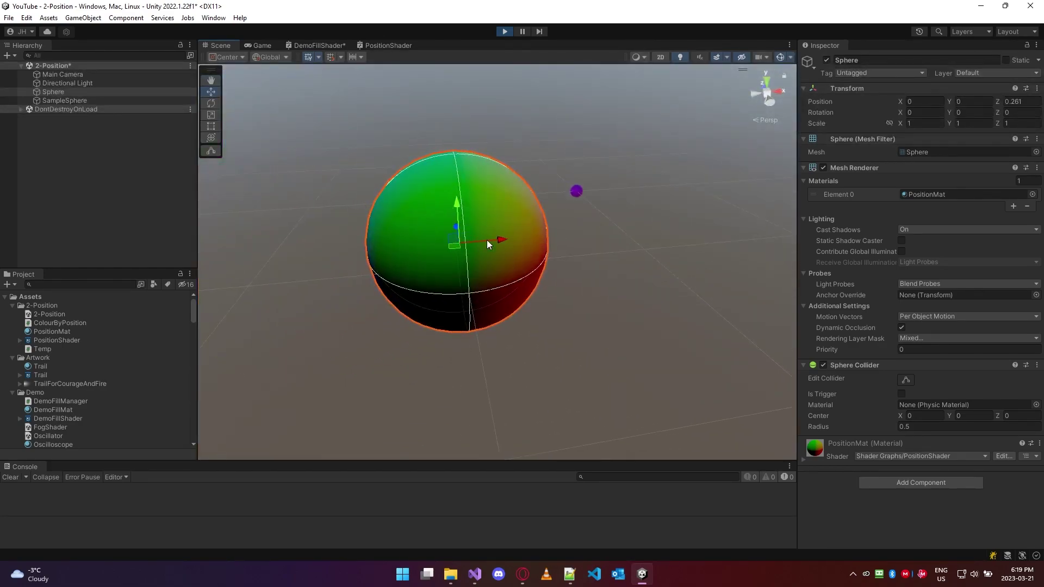
Drag the sphere along X and Z to X 3.649, Y -1.696, Z -1.615, turning it solid orange
{"action": "left_click_drag", "start_coordinate": [498, 240], "coordinate": [357, 212]}
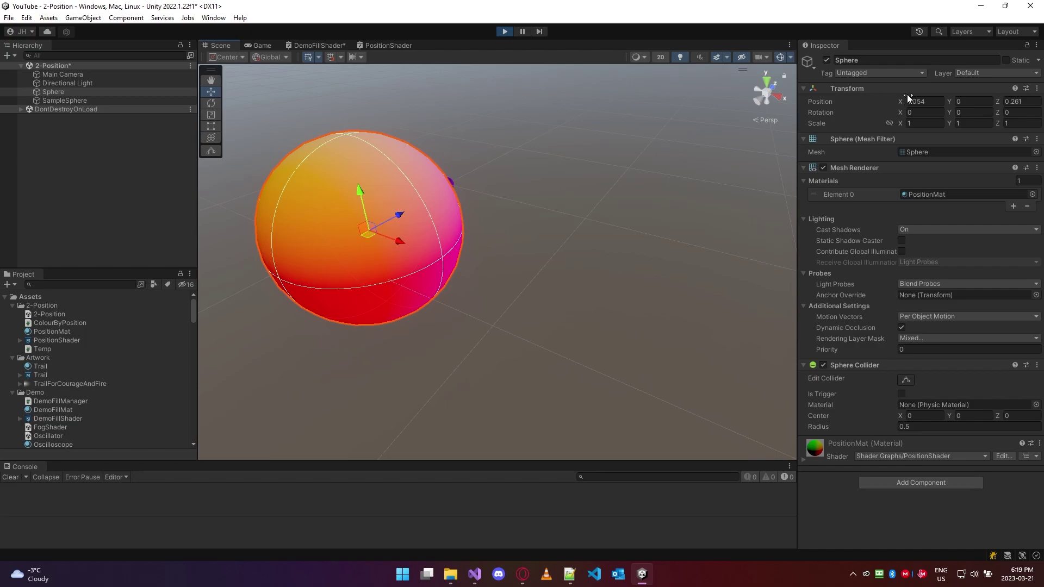
{"action": "type", "text": "1"}
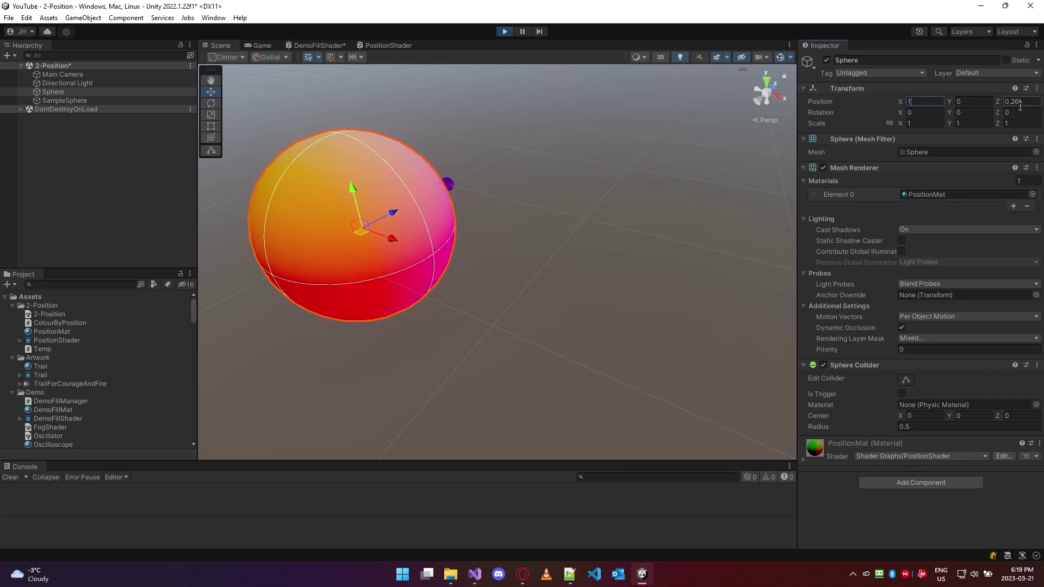
{"action": "left_click_drag", "start_coordinate": [657, 157], "coordinate": [545, 233], "text": "alt"}
{"action": "key", "text": "f"}
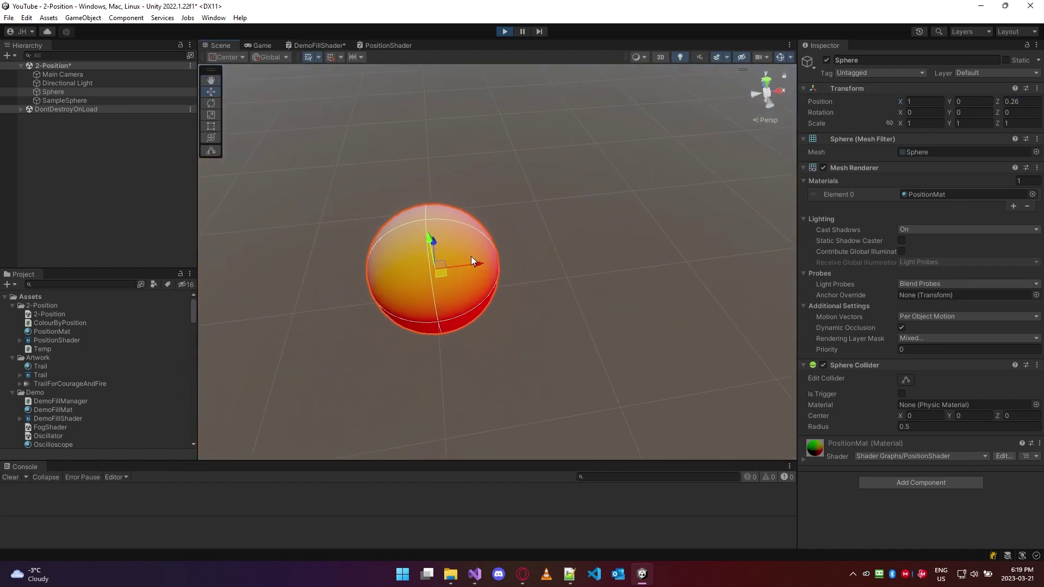
{"action": "left_click_drag", "start_coordinate": [664, 263], "coordinate": [555, 275], "text": "alt"}
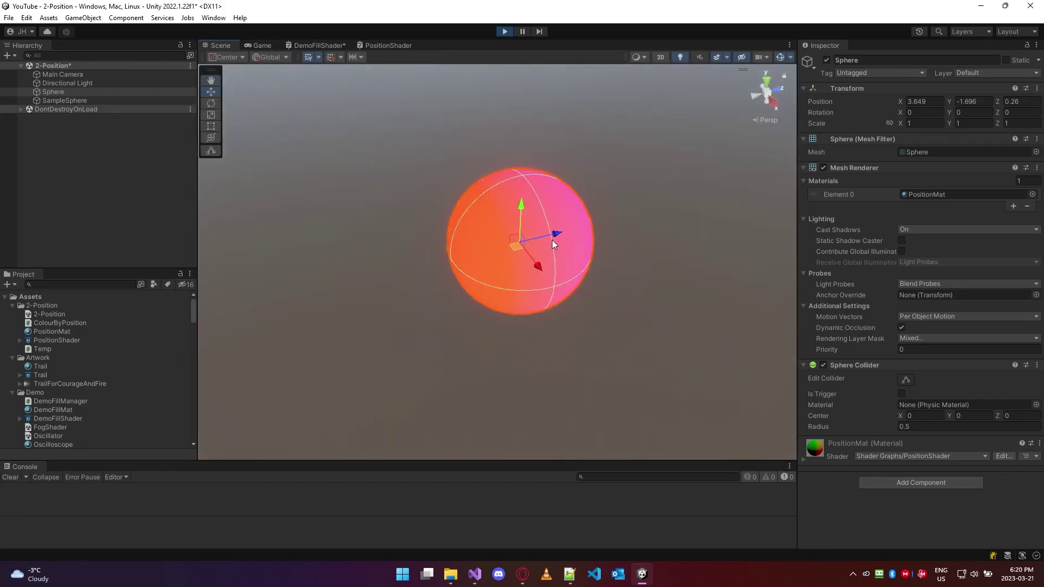
{"action": "left_click_drag", "start_coordinate": [556, 235], "coordinate": [855, 260]}
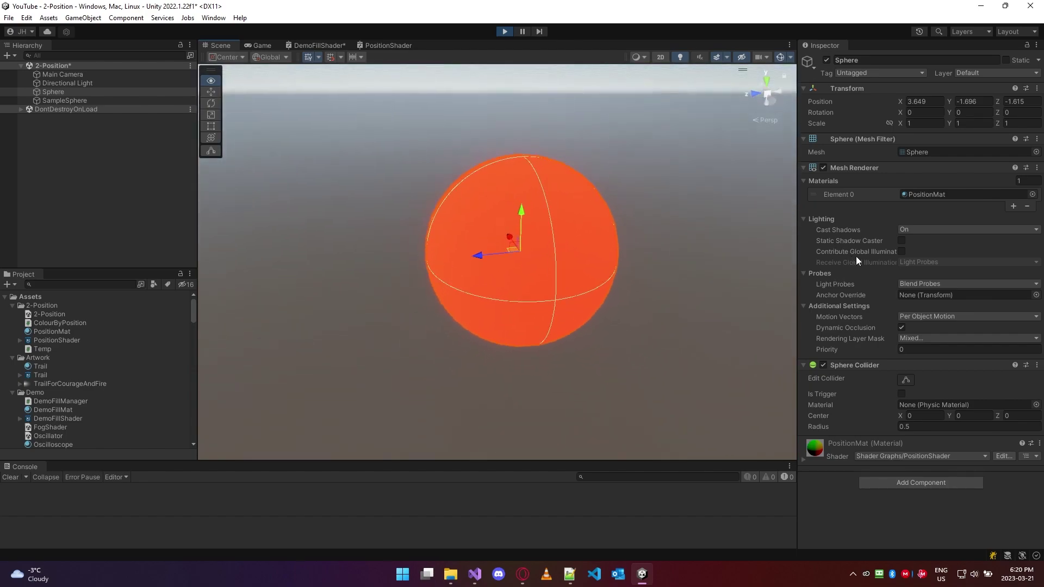
{"action": "key", "text": "f"}
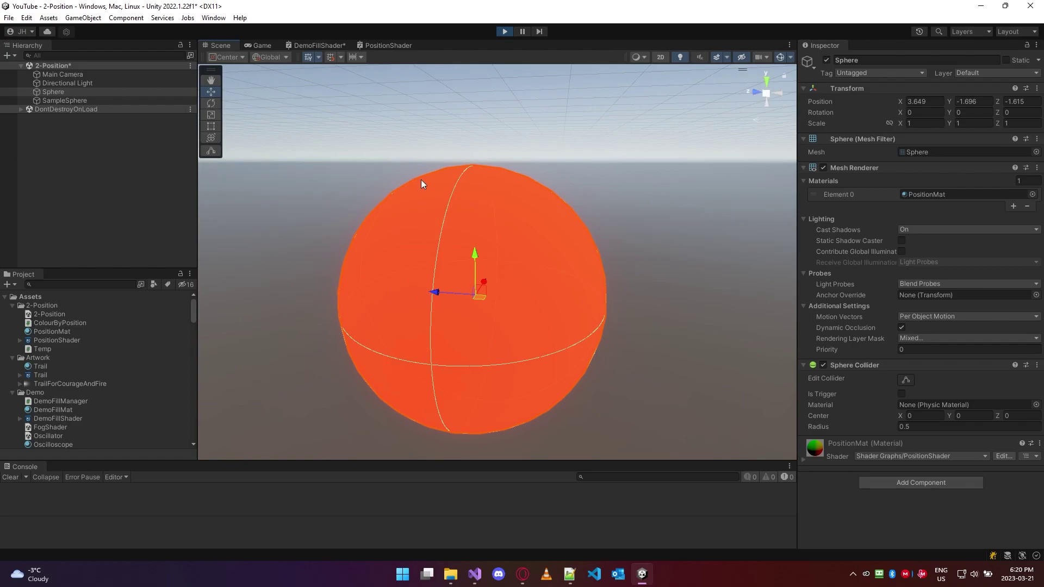
{"action": "left_click", "coordinate": [640, 246]}
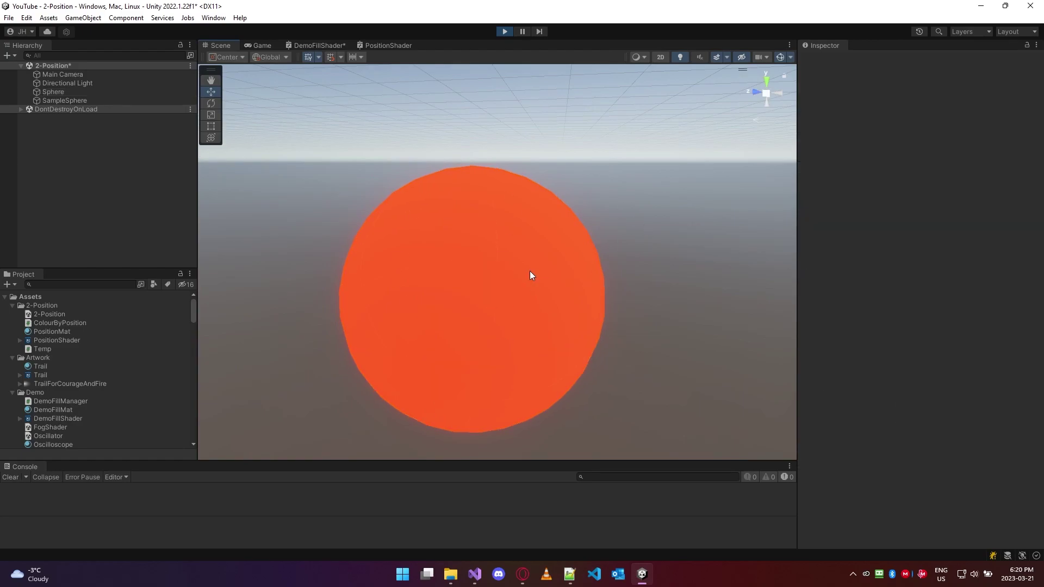
{"action": "left_click", "coordinate": [514, 248]}
{"action": "left_click_drag", "start_coordinate": [533, 263], "coordinate": [415, 269], "text": "alt"}
{"action": "scroll", "coordinate": [415, 269], "scroll_direction": "up", "scroll_amount": 3}
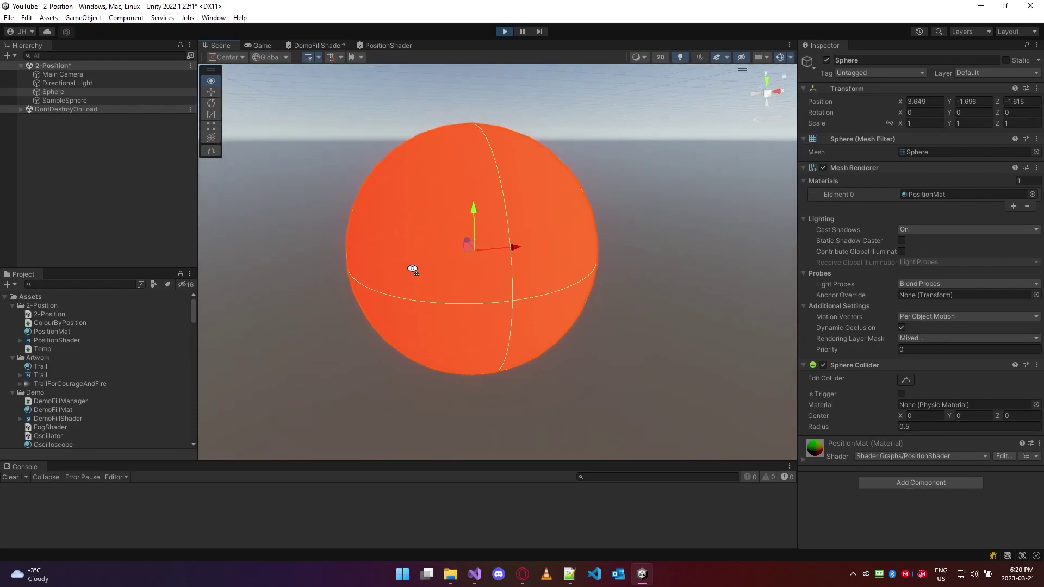